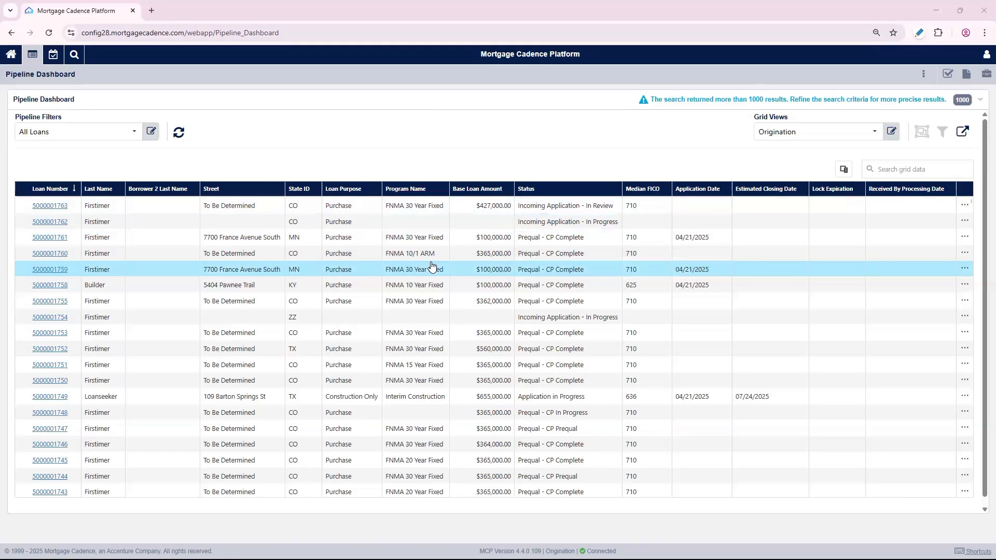
Switch the pipeline grid view to Lead View
{"action": "left_click", "coordinate": [845, 133]}
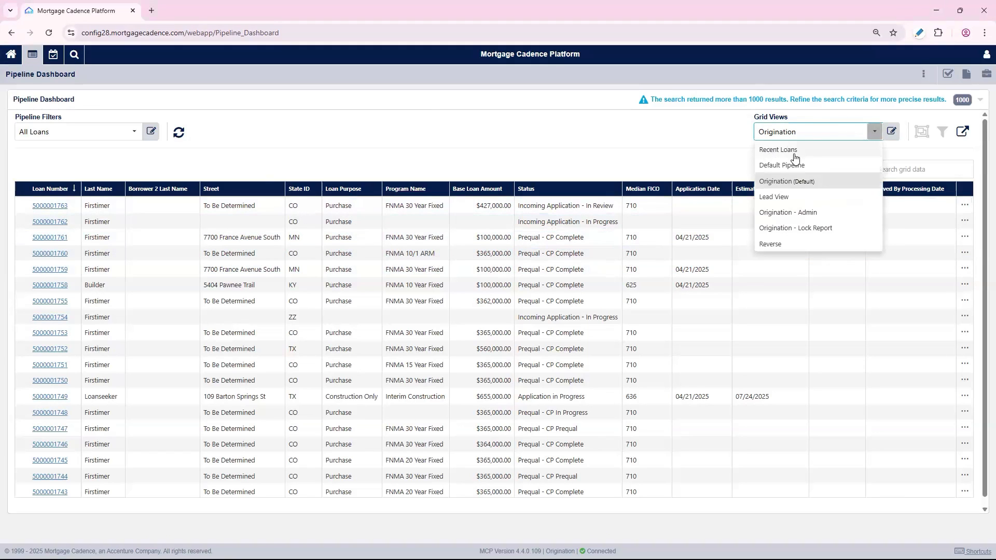
{"action": "left_click", "coordinate": [797, 200]}
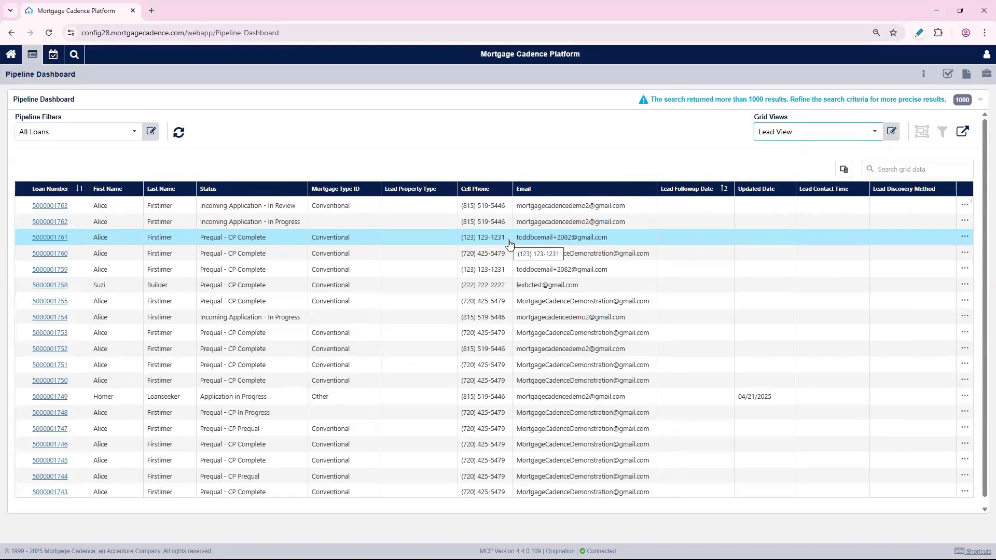
Open the Check Rates screen from the loan options
{"action": "left_click", "coordinate": [966, 74]}
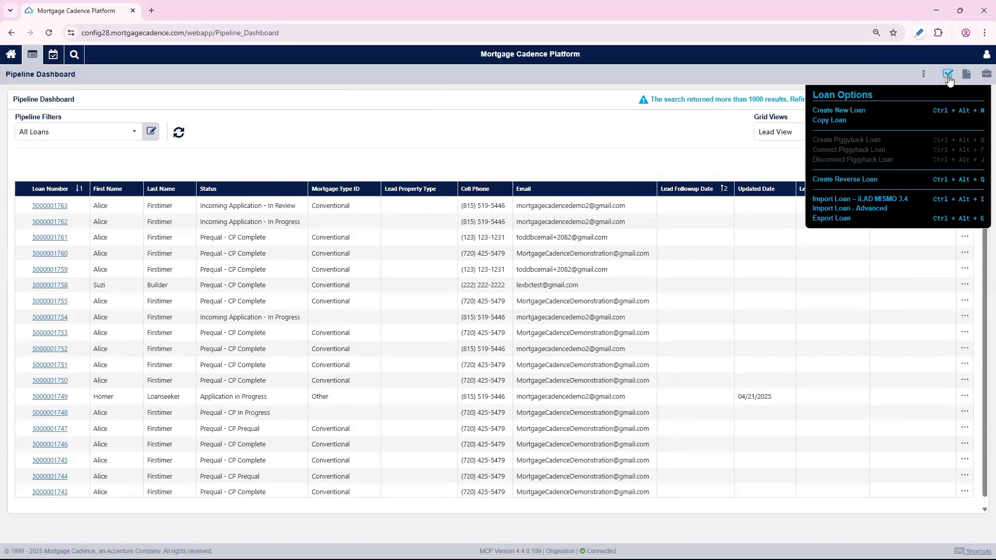
{"action": "left_click", "coordinate": [948, 76]}
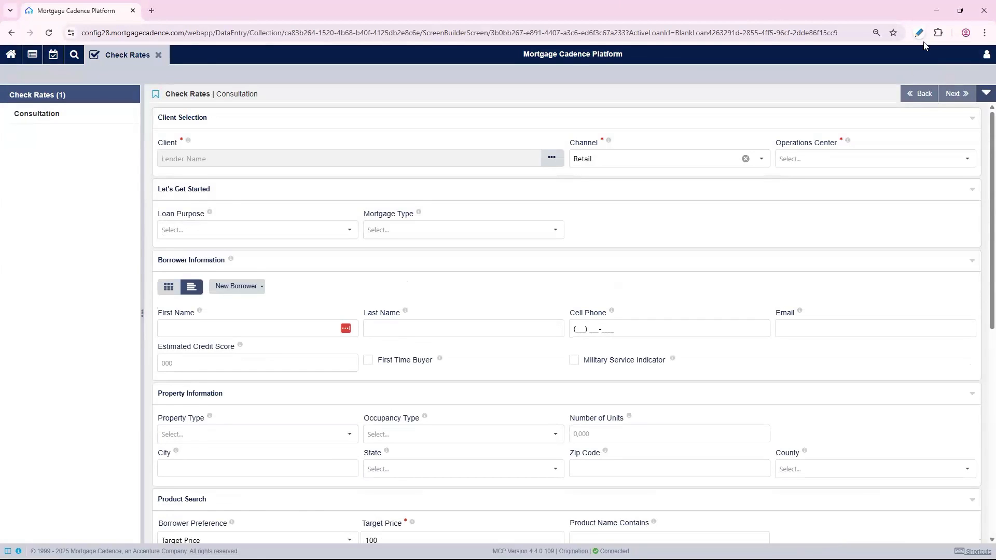
Add FHA and VA mortgage types, 15 Year and 30 Year terms, and a 30-day lock period to the product search
{"action": "scroll", "coordinate": [654, 232], "scroll_direction": "down", "scroll_amount": 1}
{"action": "scroll", "coordinate": [654, 232], "scroll_direction": "down", "scroll_amount": 5}
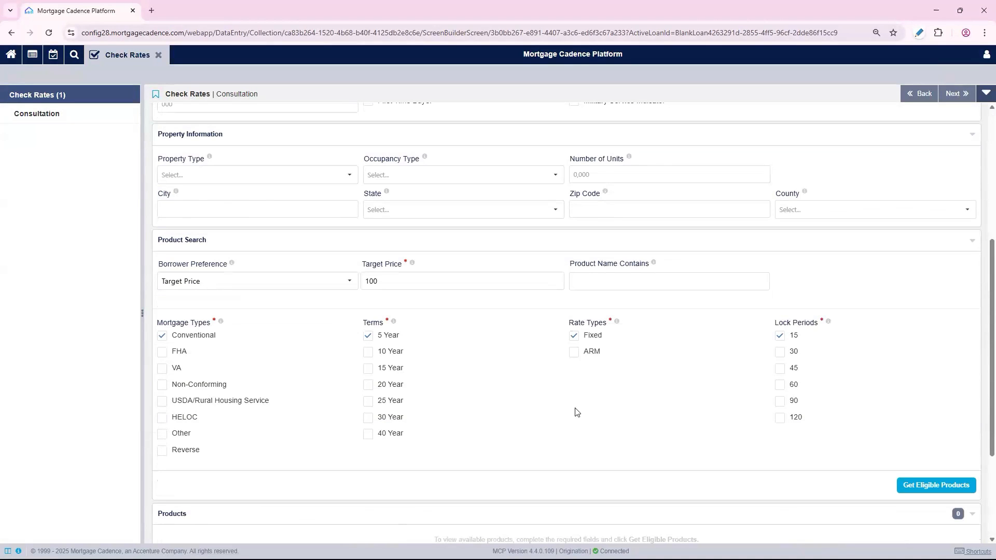
{"action": "scroll", "coordinate": [496, 340], "scroll_direction": "up", "scroll_amount": 2}
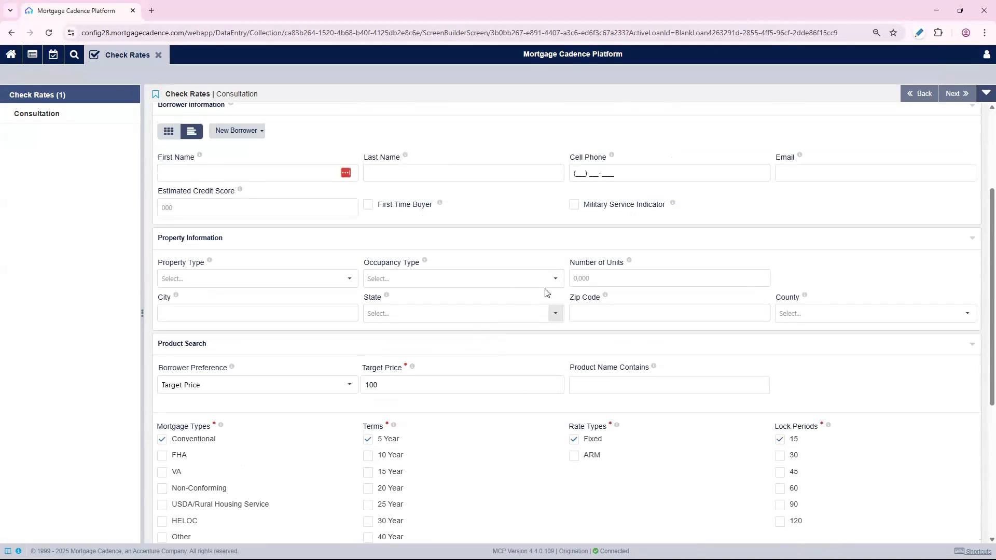
{"action": "scroll", "coordinate": [533, 352], "scroll_direction": "up", "scroll_amount": 1}
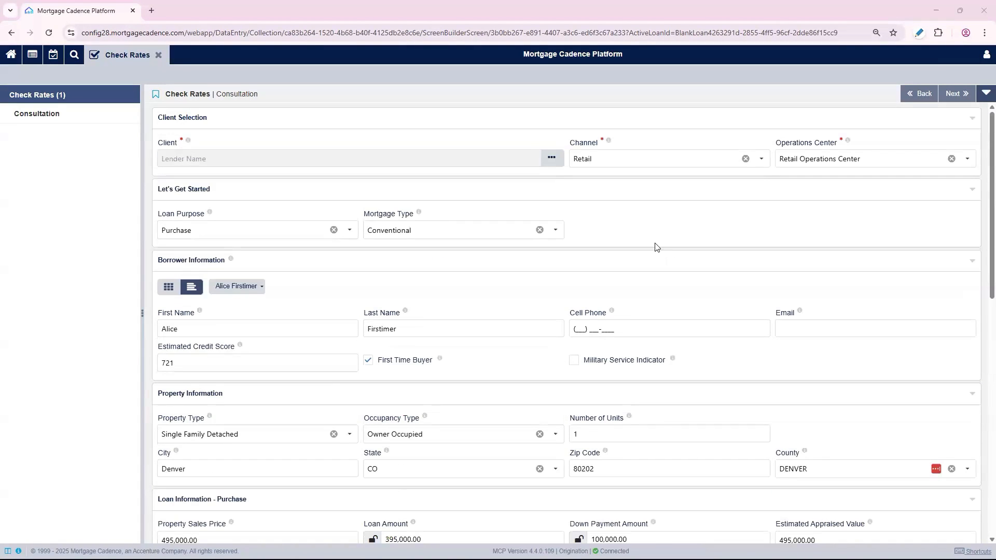
{"action": "scroll", "coordinate": [656, 247], "scroll_direction": "down", "scroll_amount": 8}
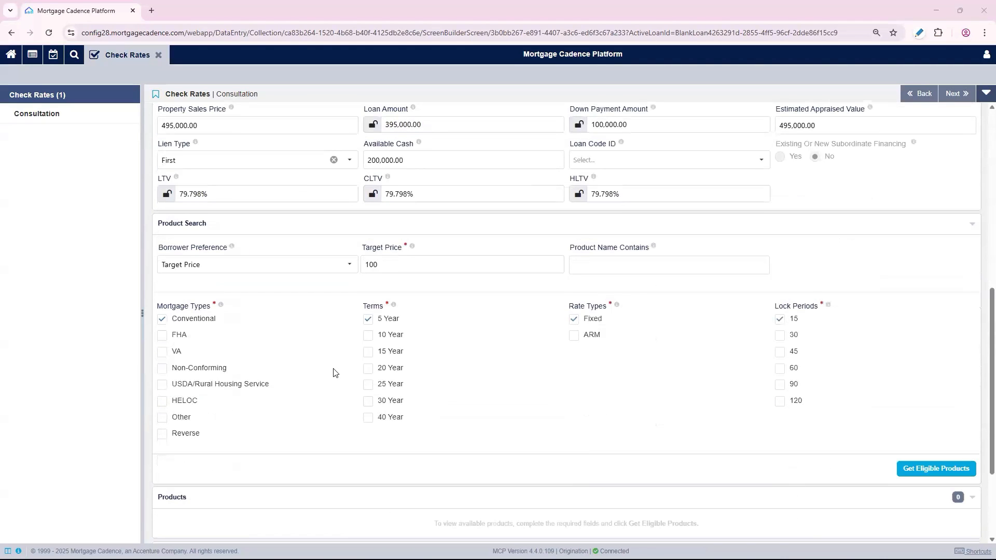
{"action": "left_click", "coordinate": [162, 335]}
{"action": "left_click", "coordinate": [162, 351]}
{"action": "left_click", "coordinate": [369, 368]}
{"action": "left_click", "coordinate": [368, 401]}
{"action": "left_click", "coordinate": [780, 352]}
Get eligible products and expand both the valid and invalid product eligibility groups
{"action": "left_click", "coordinate": [934, 468]}
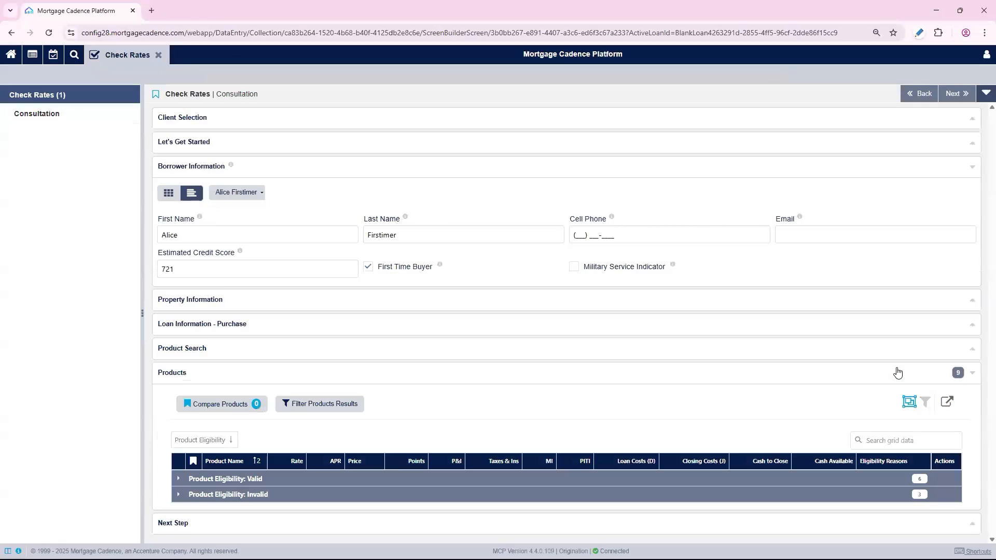
{"action": "left_click", "coordinate": [178, 481]}
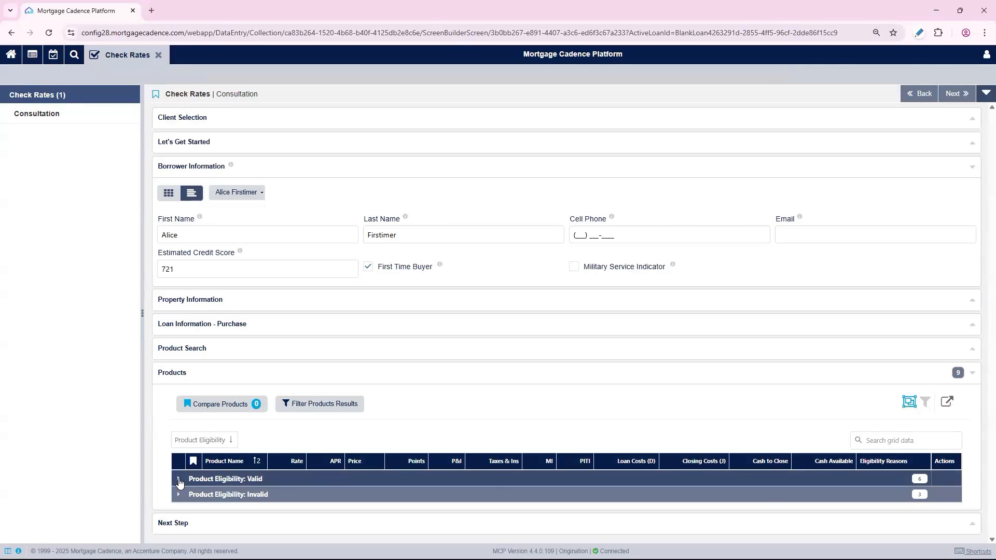
{"action": "scroll", "coordinate": [981, 303], "scroll_direction": "down", "scroll_amount": 2}
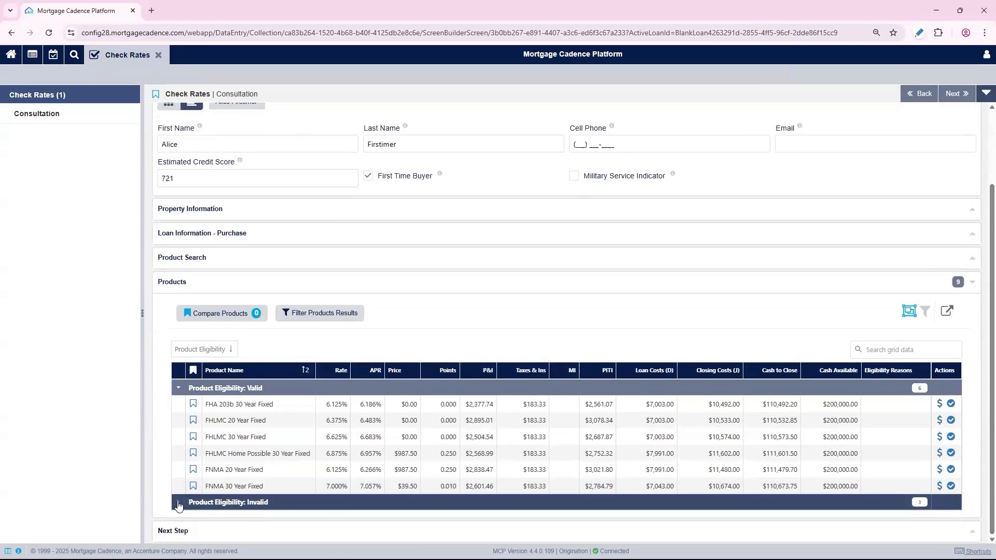
{"action": "left_click", "coordinate": [178, 503]}
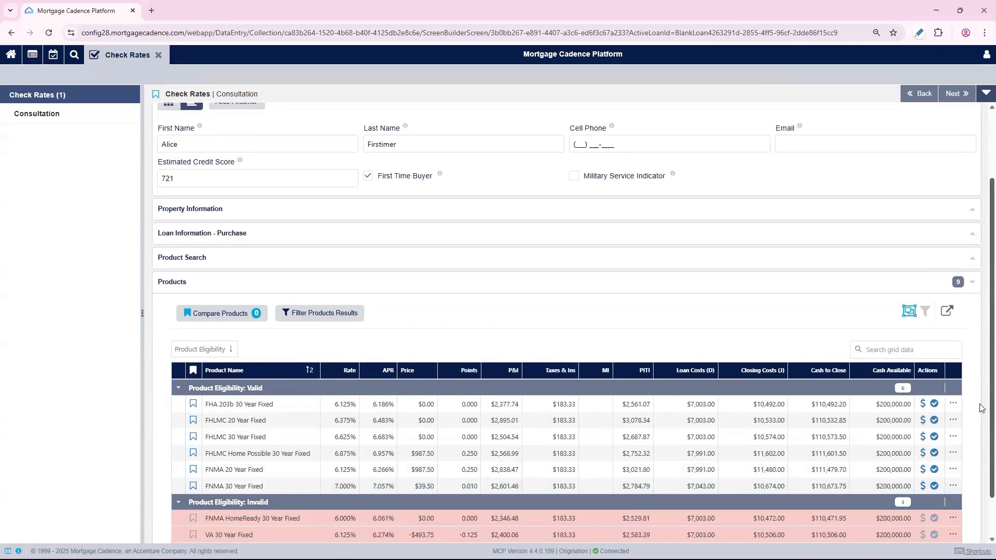
Expand the invalid VA 30 Year Fixed product to view its eligibility reasons
{"action": "scroll", "coordinate": [983, 413], "scroll_direction": "down", "scroll_amount": 1}
{"action": "left_click", "coordinate": [952, 488]}
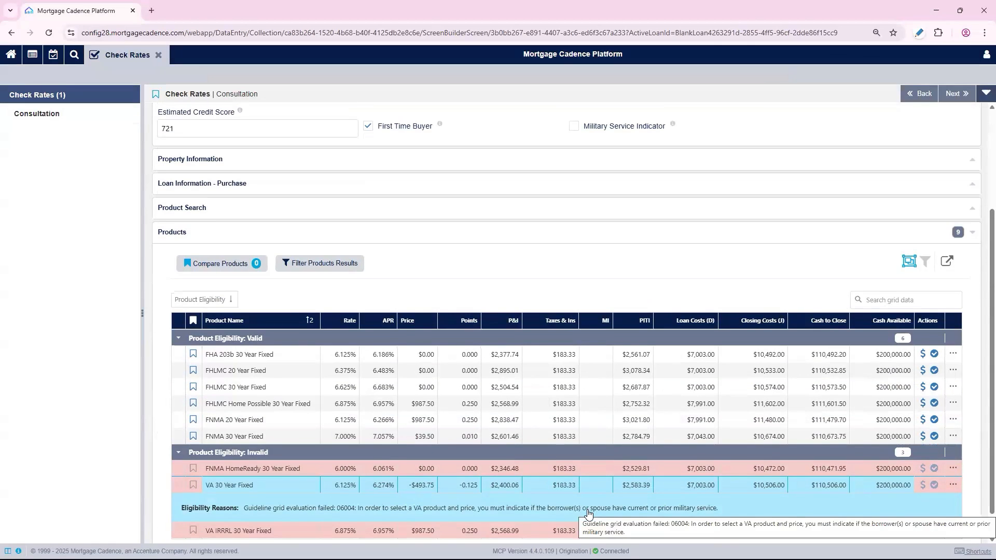
{"action": "left_click", "coordinate": [599, 136]}
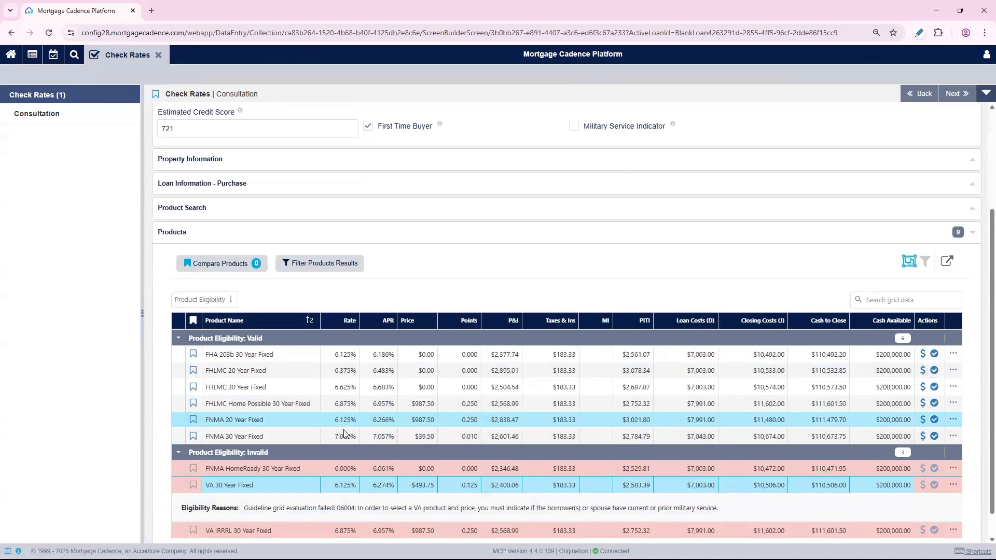
Bookmark the FNMA 30 Year Fixed and FNMA 20 Year Fixed products and compare them side by side
{"action": "left_click", "coordinate": [193, 434]}
{"action": "left_click", "coordinate": [193, 419]}
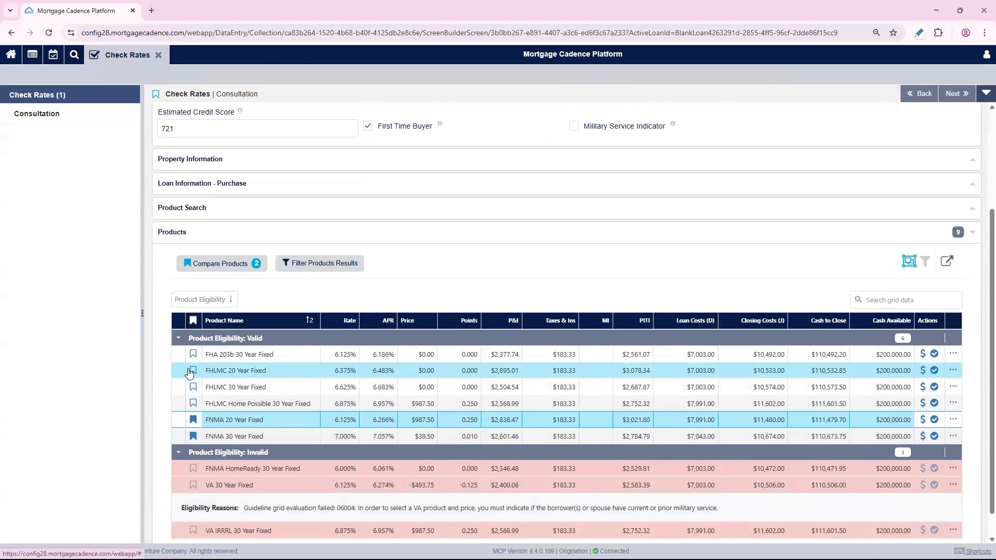
{"action": "left_click", "coordinate": [216, 263]}
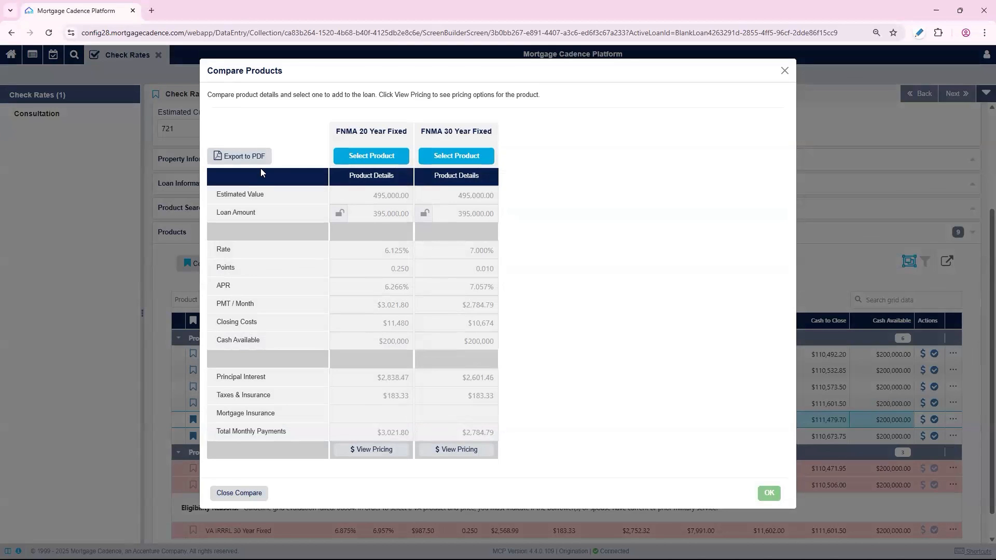
{"action": "left_click", "coordinate": [785, 70]}
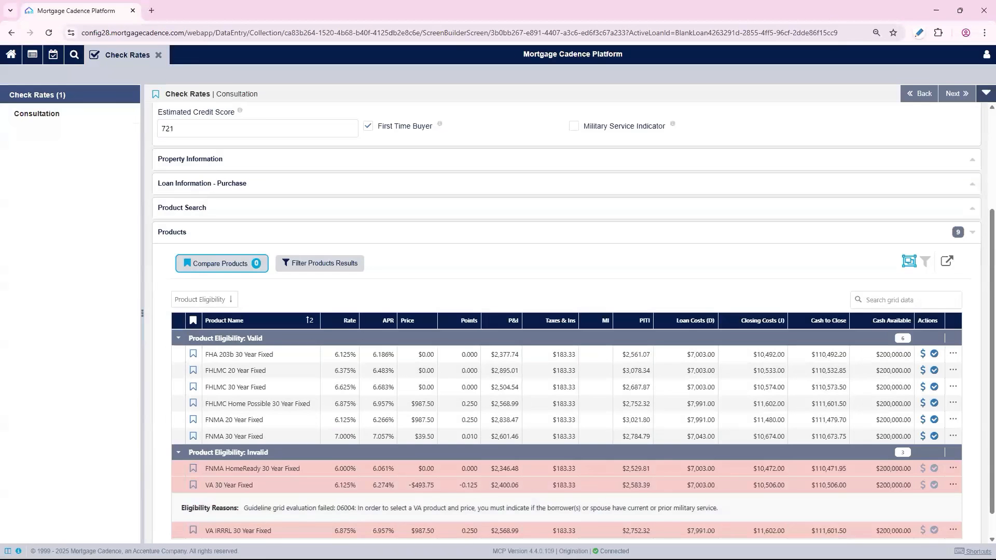
Select the FNMA 20 Year Fixed product for the loan
{"action": "scroll", "coordinate": [962, 392], "scroll_direction": "down", "scroll_amount": 1}
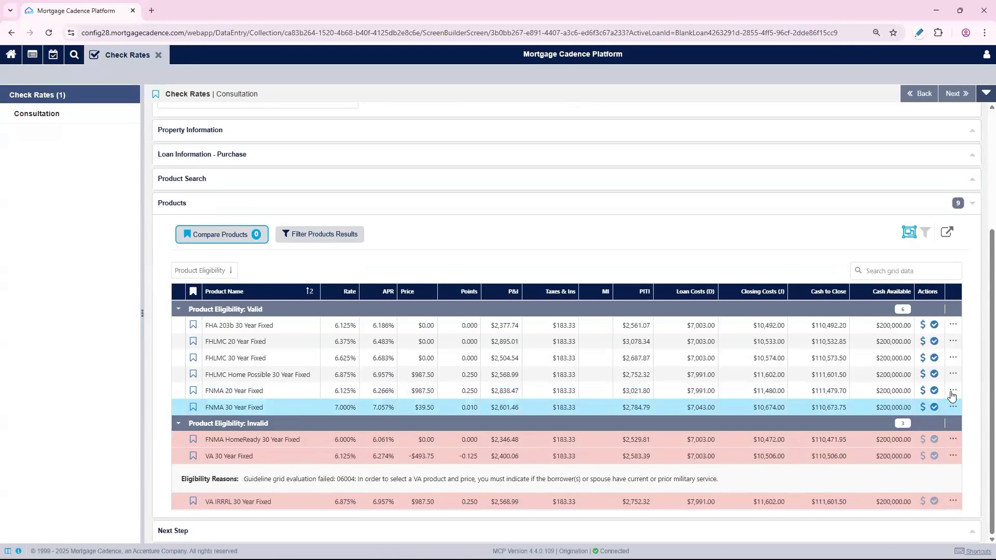
{"action": "left_click", "coordinate": [951, 392]}
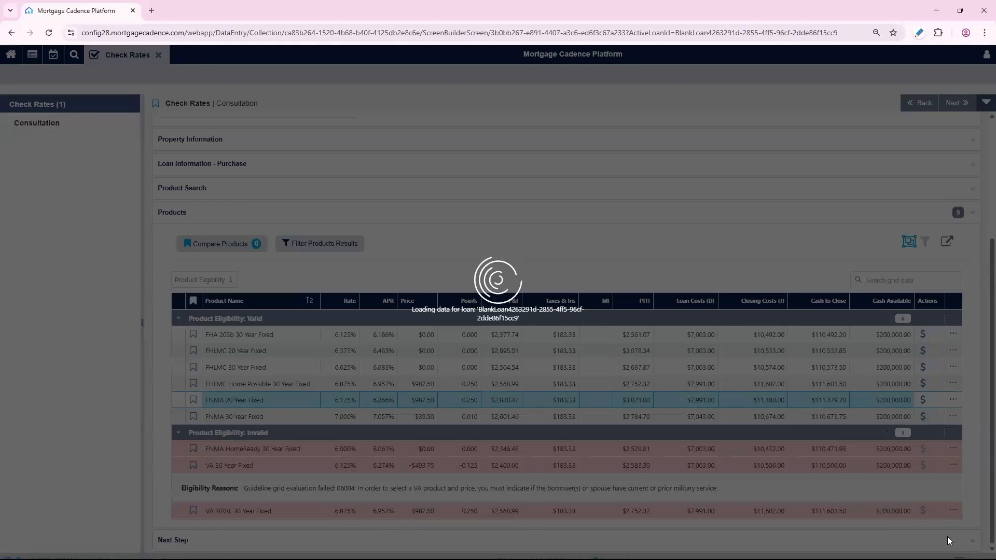
{"action": "scroll", "coordinate": [954, 519], "scroll_direction": "down", "scroll_amount": 3}
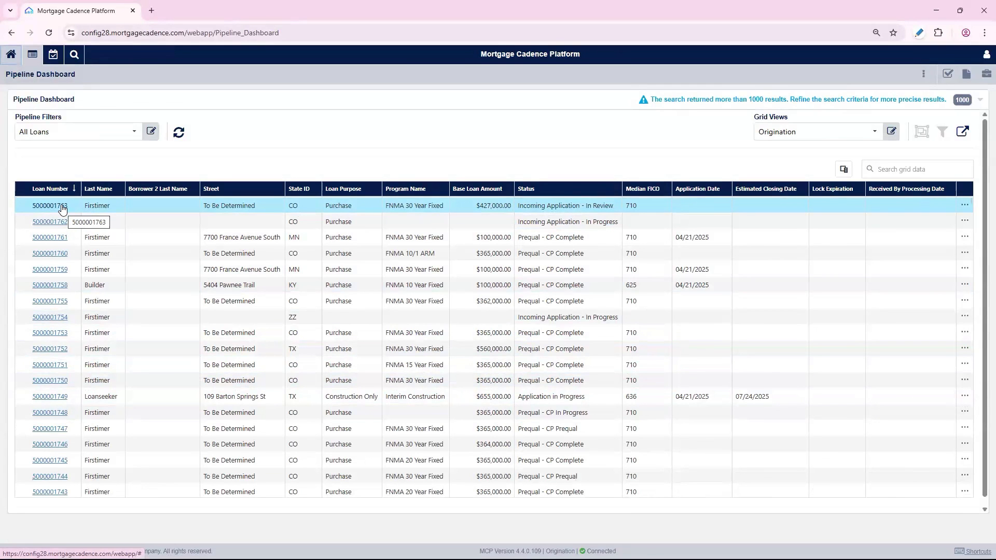
Open the top loan in the pipeline and its Services Overview
{"action": "left_click", "coordinate": [63, 207]}
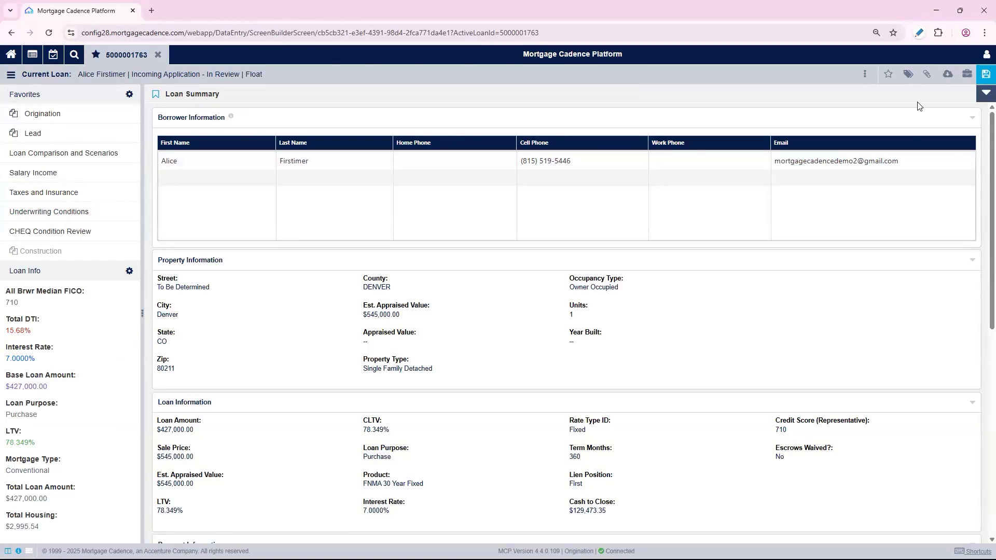
{"action": "left_click", "coordinate": [947, 74]}
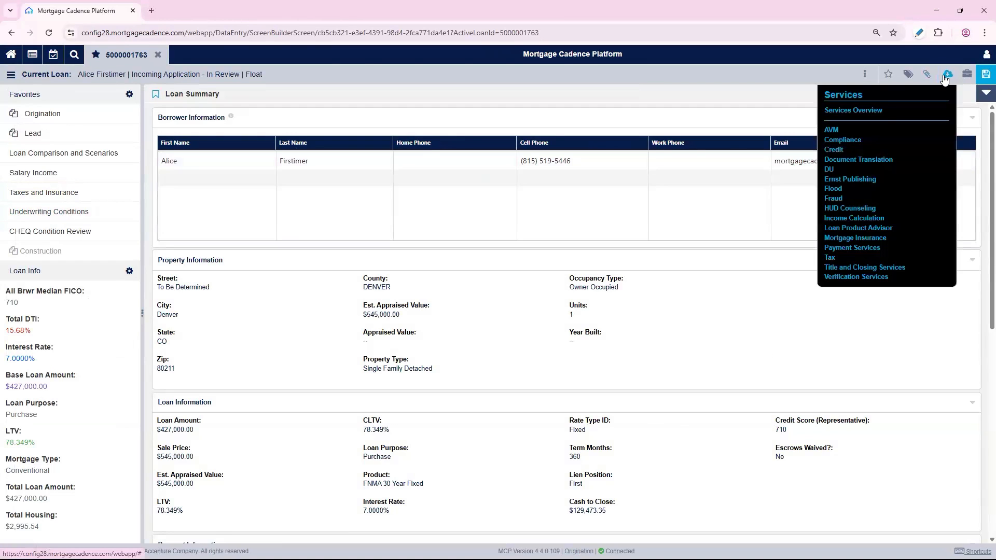
{"action": "left_click", "coordinate": [878, 110]}
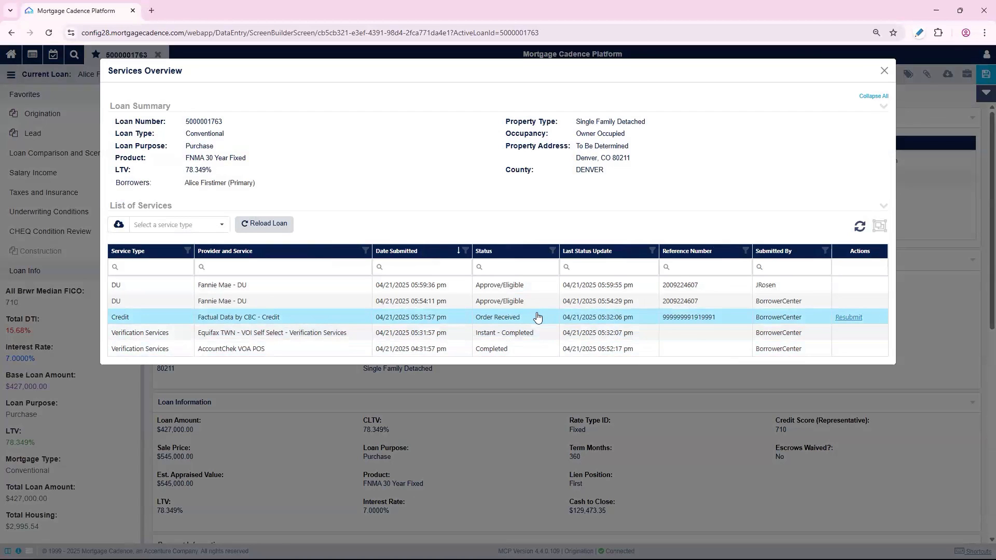
Open the Credit service order, review the credit report PDF, and close the report and dialog
{"action": "left_click", "coordinate": [288, 317]}
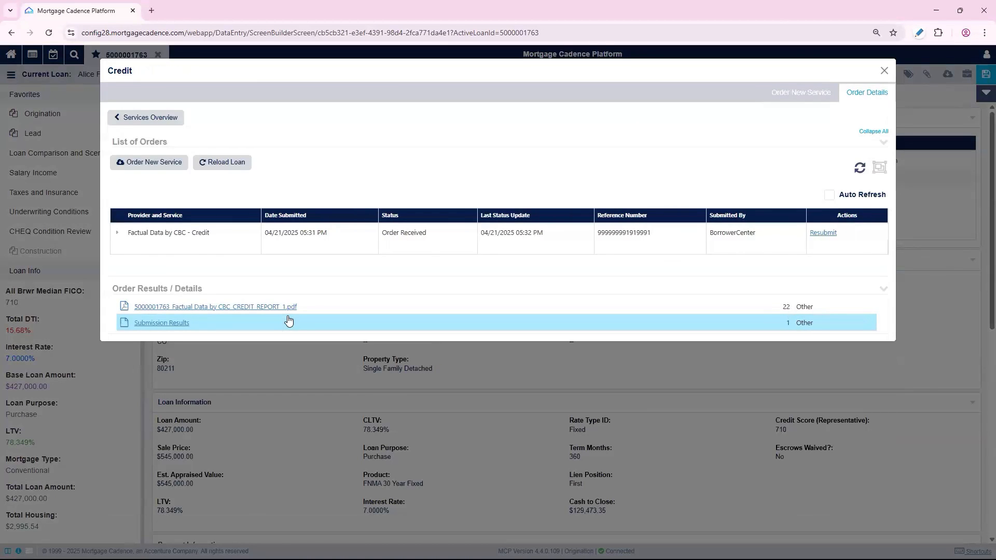
{"action": "left_click", "coordinate": [278, 307]}
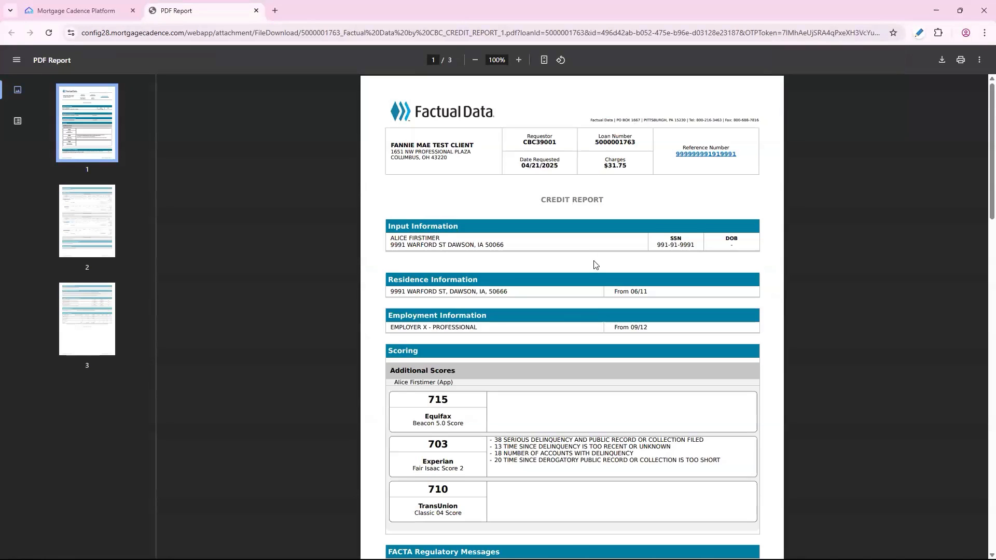
{"action": "scroll", "coordinate": [603, 271], "scroll_direction": "down", "scroll_amount": 8}
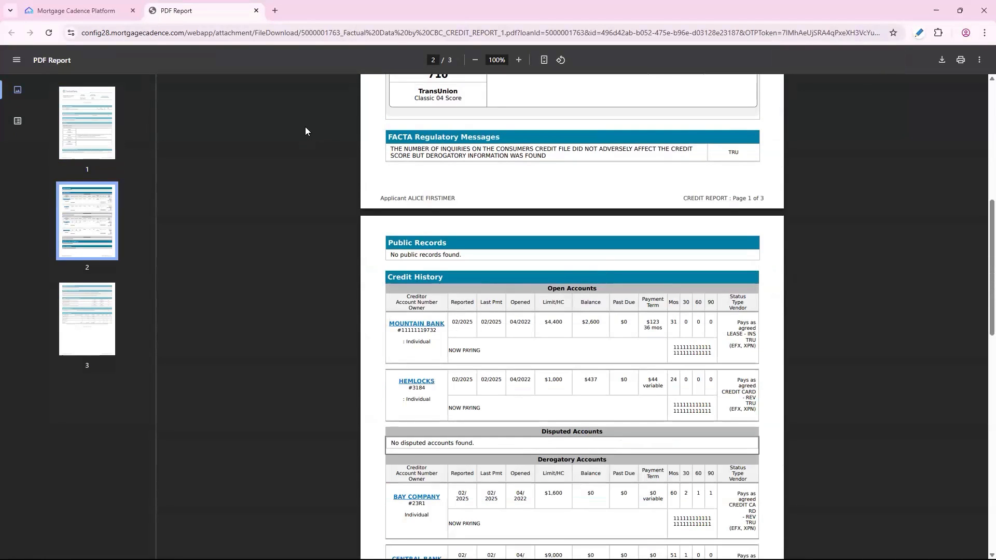
{"action": "left_click", "coordinate": [255, 10]}
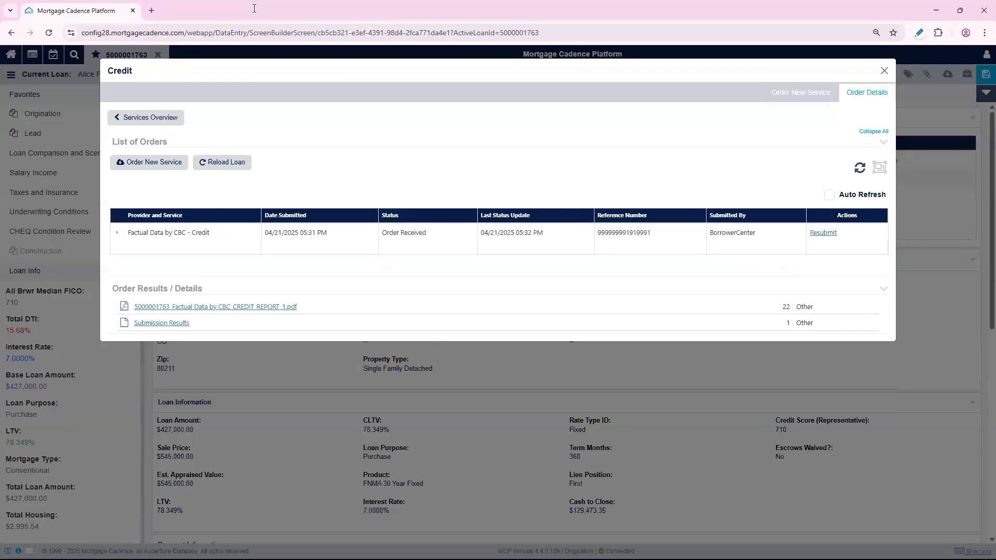
{"action": "left_click", "coordinate": [885, 70]}
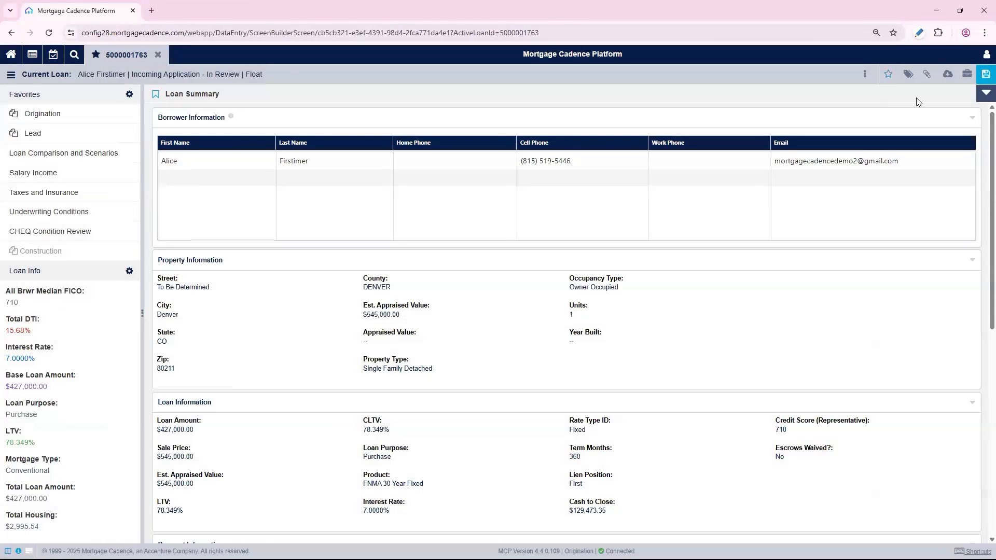
Open the loan's Order Documents page
{"action": "left_click", "coordinate": [926, 74]}
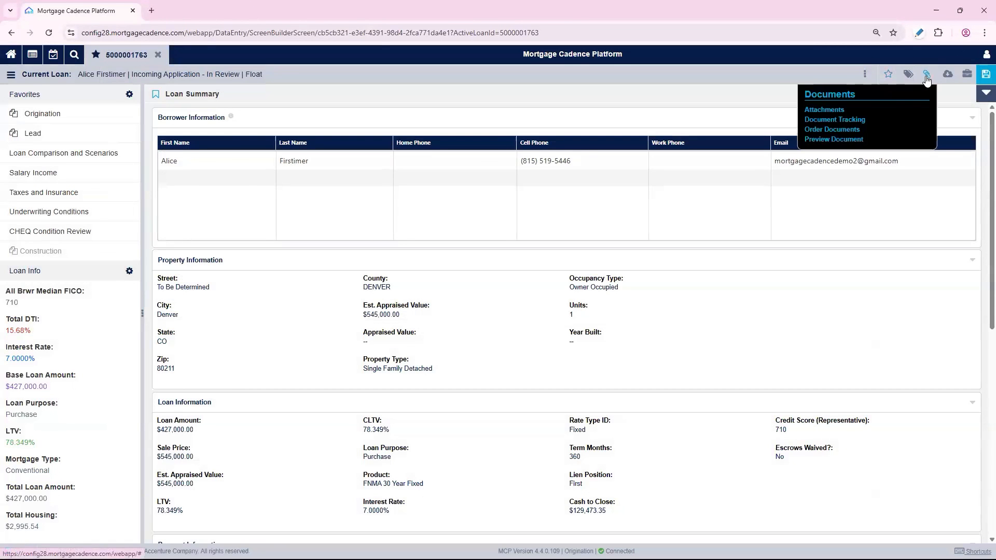
{"action": "left_click", "coordinate": [852, 131]}
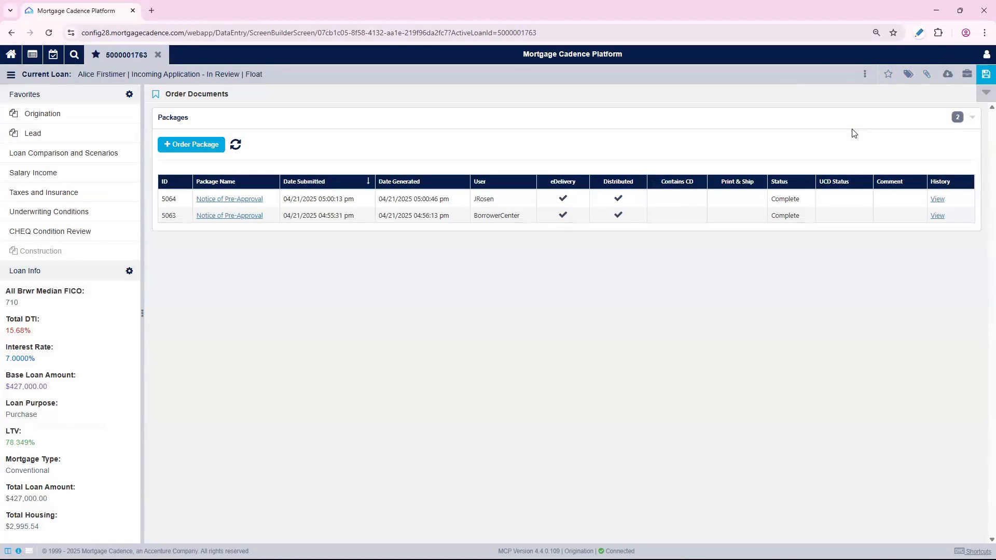
Add a Borrower Center loan note with subject Congratulations! and the pasted pre-approval message about sending the sales contract
{"action": "left_click", "coordinate": [863, 76]}
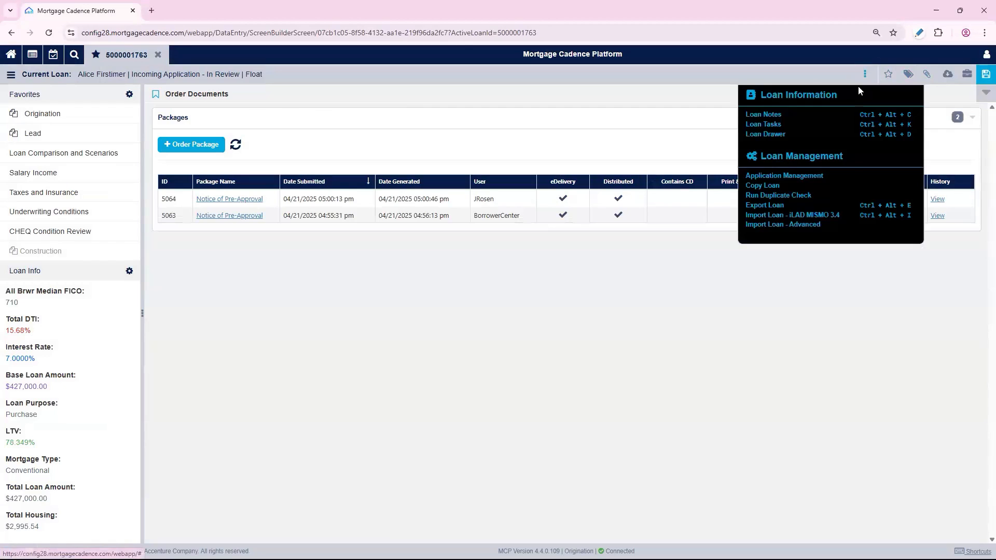
{"action": "left_click", "coordinate": [780, 115]}
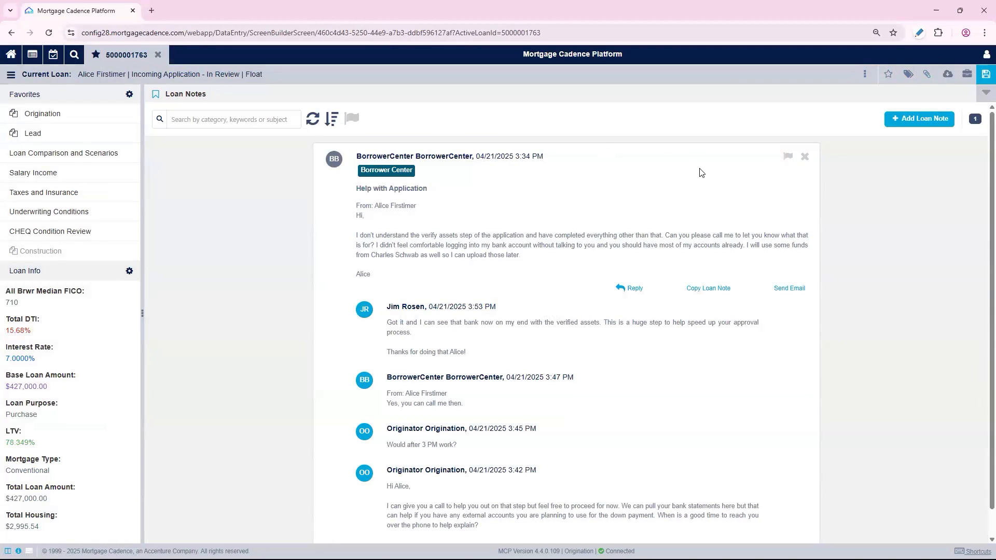
{"action": "left_click", "coordinate": [930, 121]}
{"action": "left_click", "coordinate": [487, 139]}
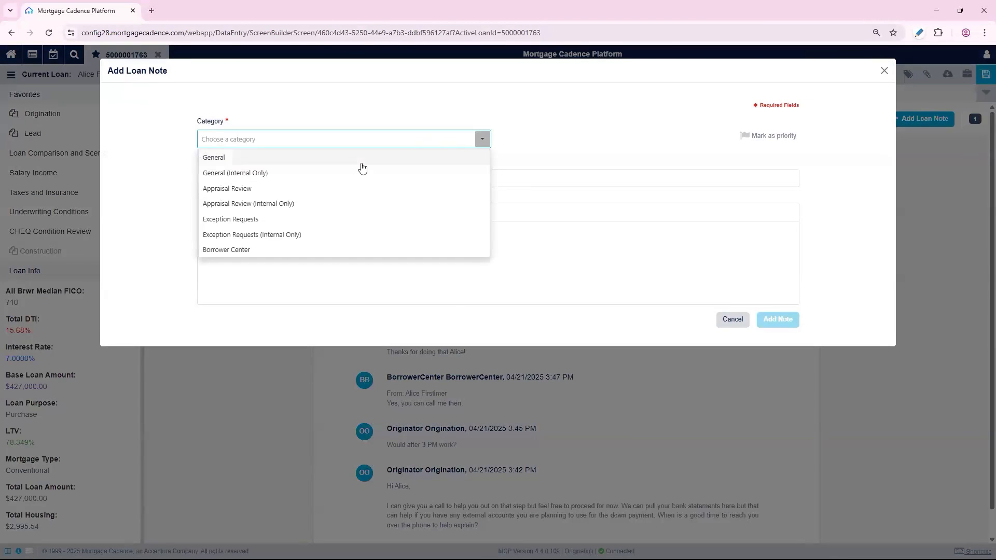
{"action": "left_click", "coordinate": [285, 249]}
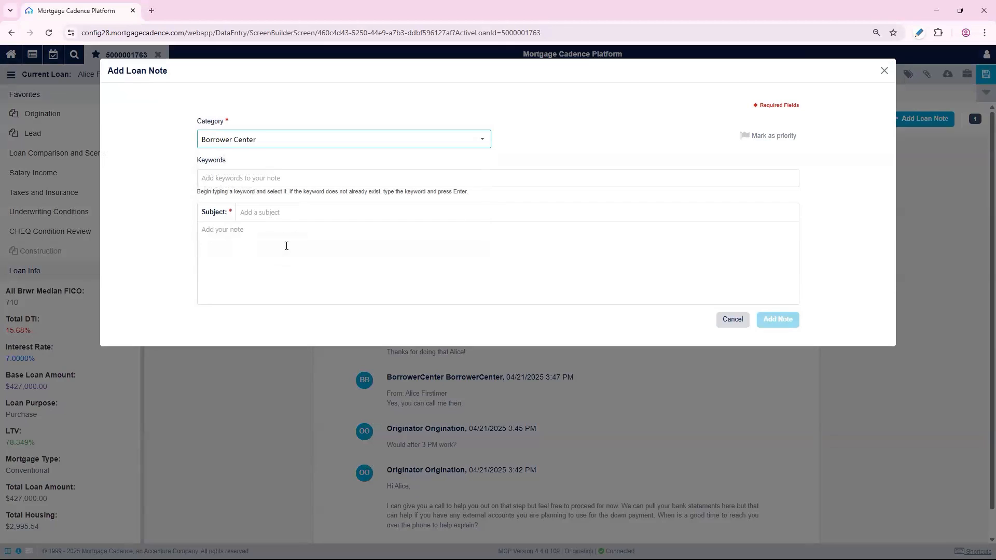
{"action": "left_click", "coordinate": [303, 213]}
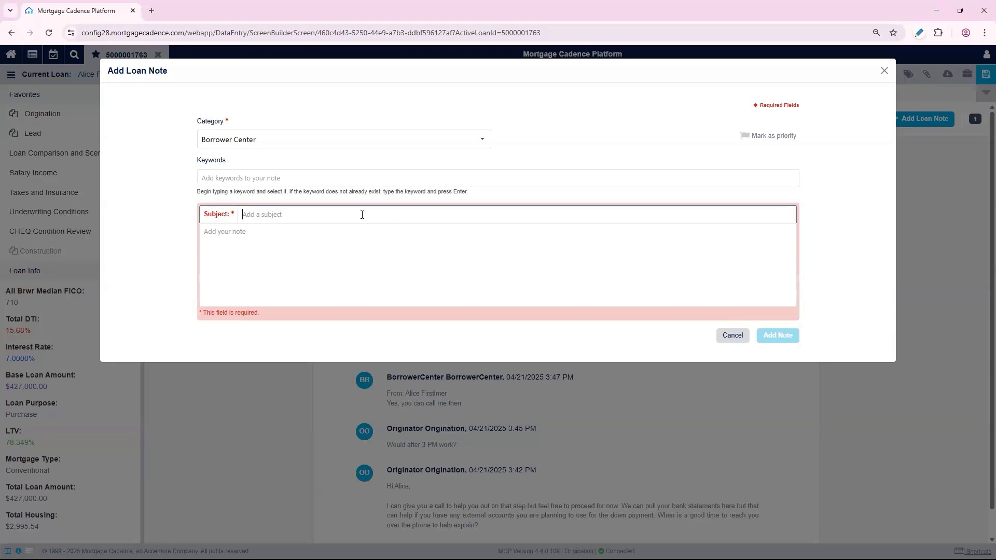
{"action": "type", "text": "Congratulations!"}
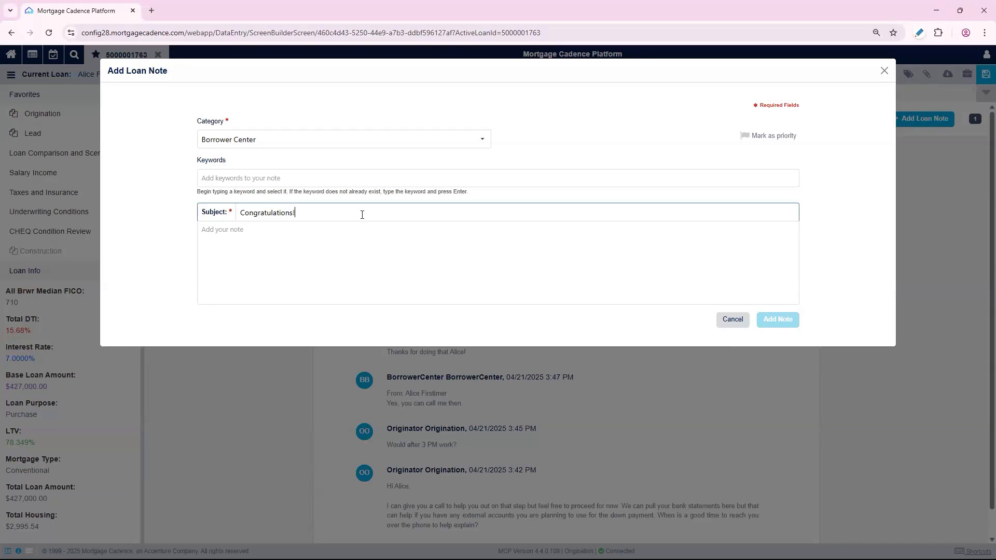
{"action": "key", "text": "Tab"}
{"action": "type", "text": "Hi Alice,  Congratulations on being pre-approved for a new mortgage loan. Best of luck with your property search and please contact me as soon as you hear back on an accepted offer!  We will need to get a copy of your sales contract once it has been signed by all parties."}
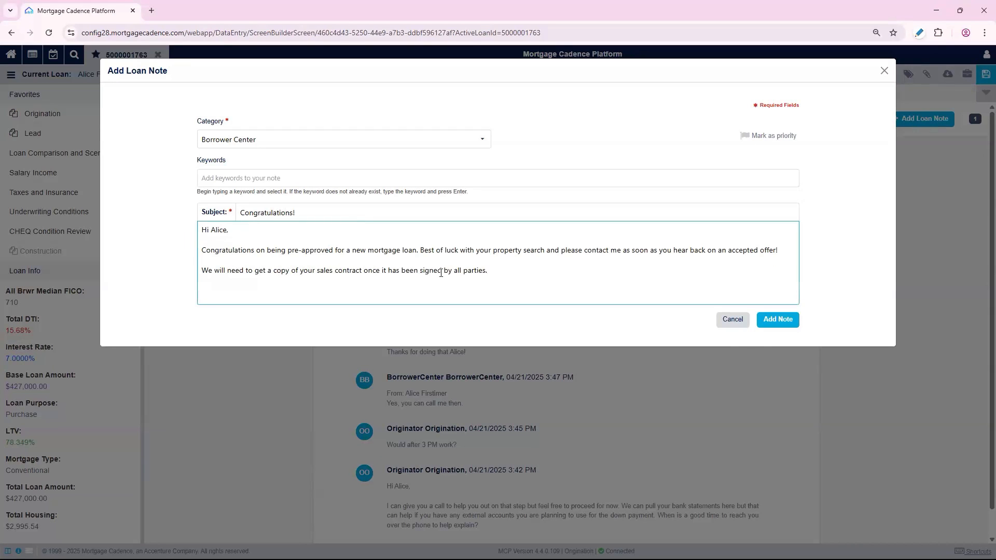
{"action": "left_click", "coordinate": [781, 325]}
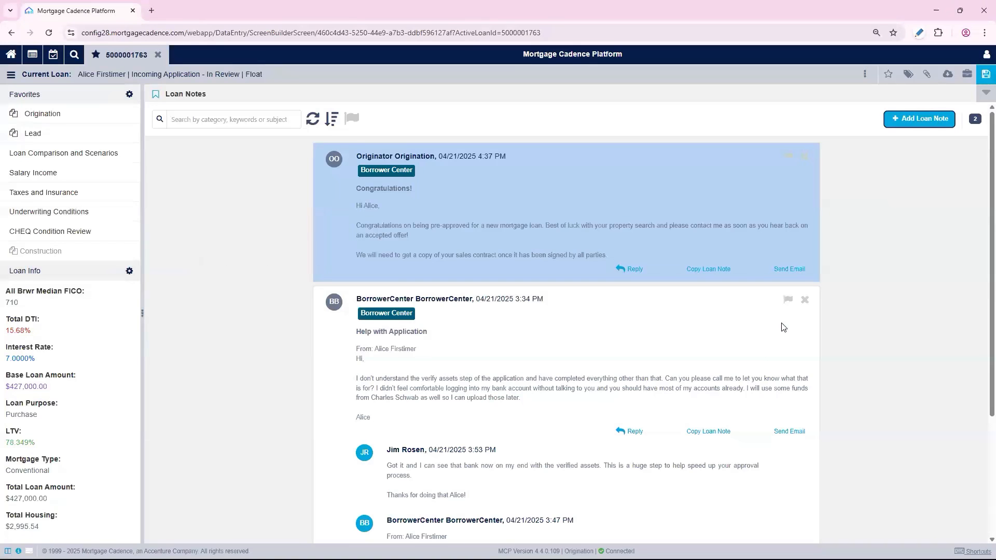
{"action": "left_click", "coordinate": [933, 128]}
{"action": "left_click", "coordinate": [464, 138]}
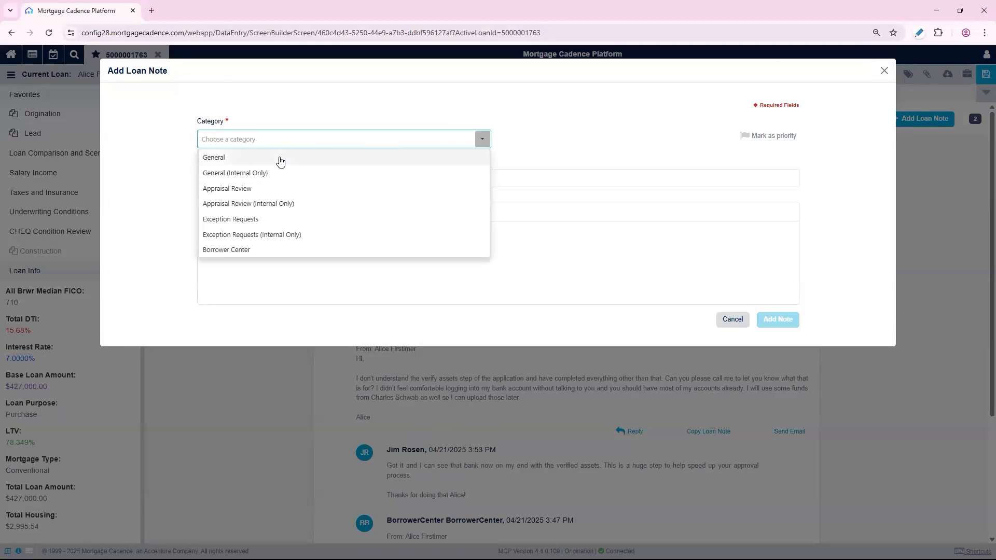
{"action": "left_click", "coordinate": [884, 71]}
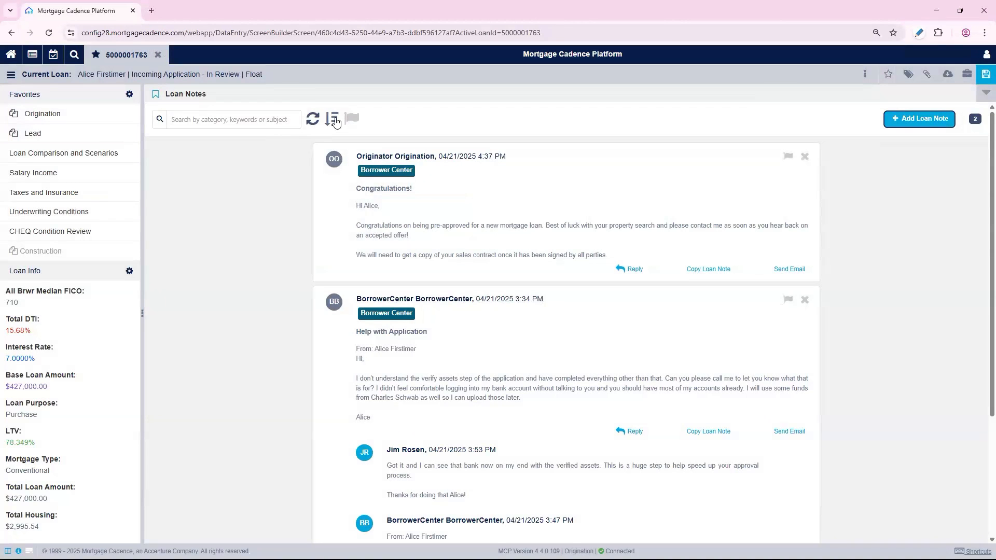
{"action": "left_click", "coordinate": [335, 124]}
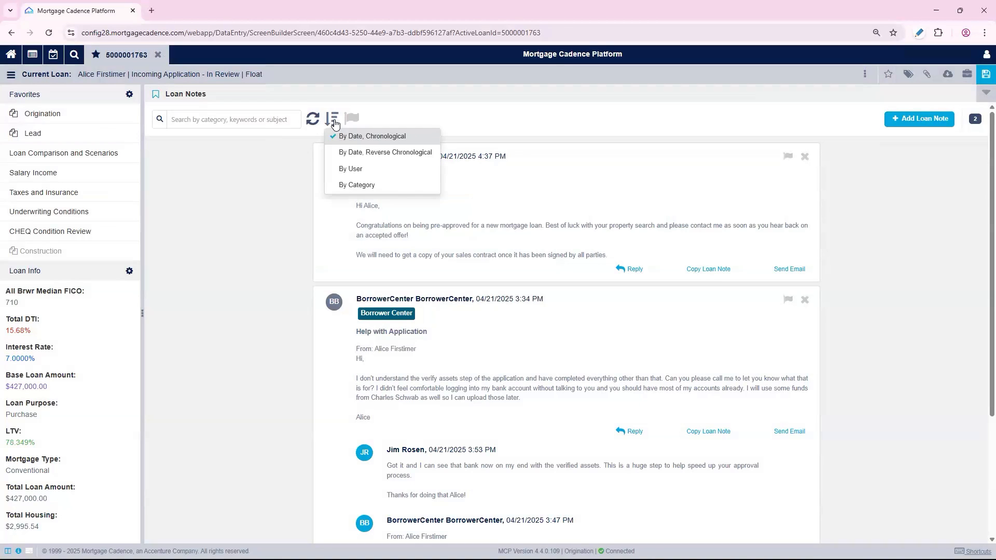
{"action": "left_click", "coordinate": [335, 124]}
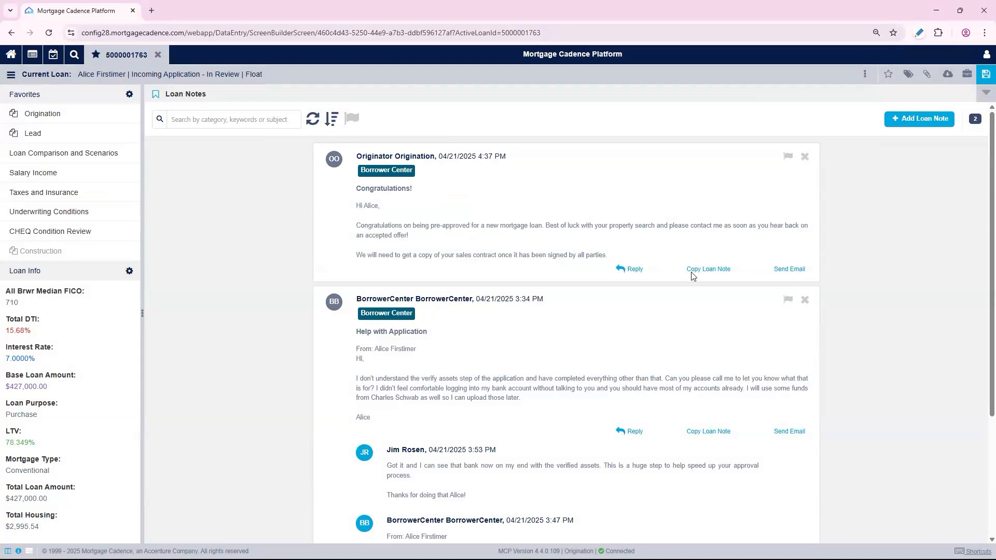
Upload Sales Contract.pdf in Document Tracking with document type Sales Contract, then close the upload dialog
{"action": "left_click", "coordinate": [924, 76]}
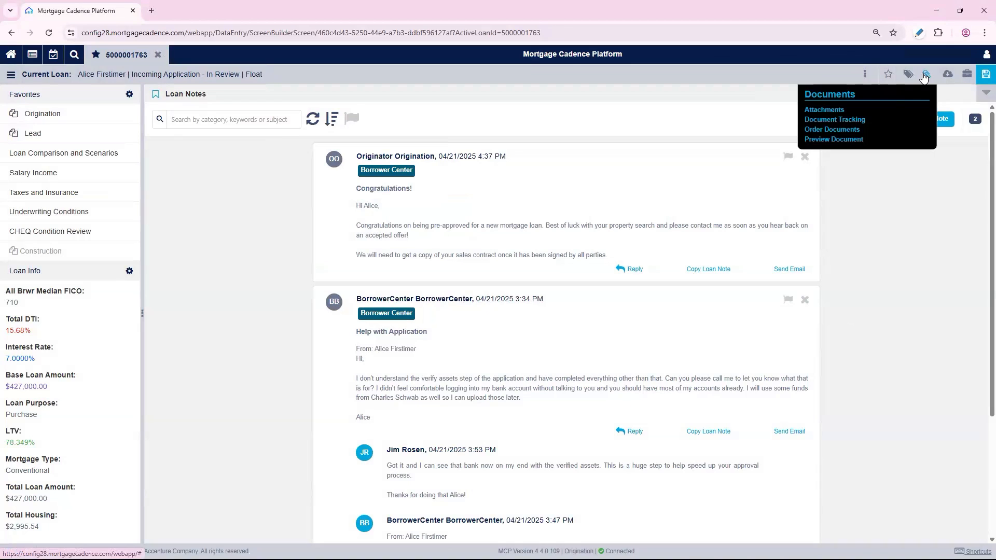
{"action": "left_click", "coordinate": [853, 120]}
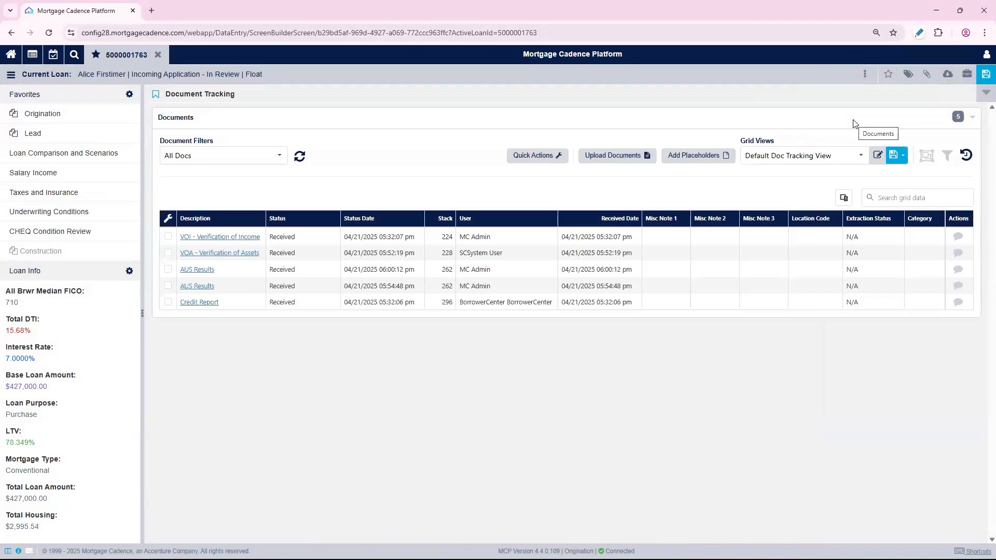
{"action": "left_click", "coordinate": [642, 156]}
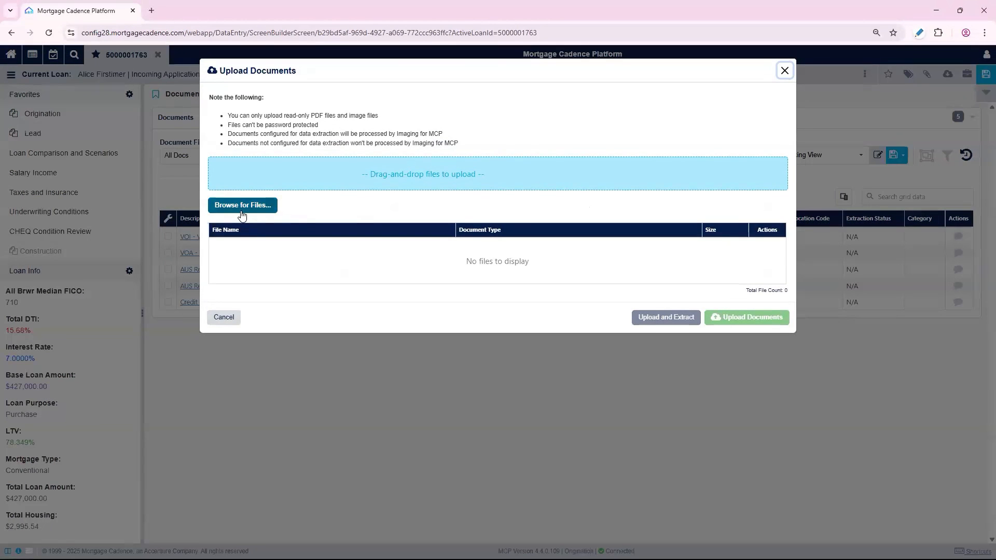
{"action": "left_click", "coordinate": [242, 207]}
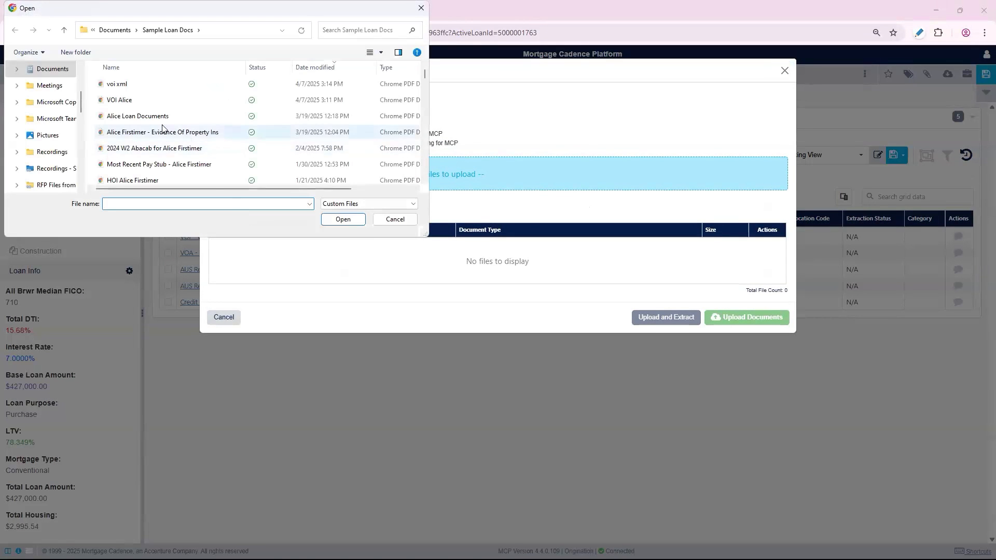
{"action": "type", "text": "sale"}
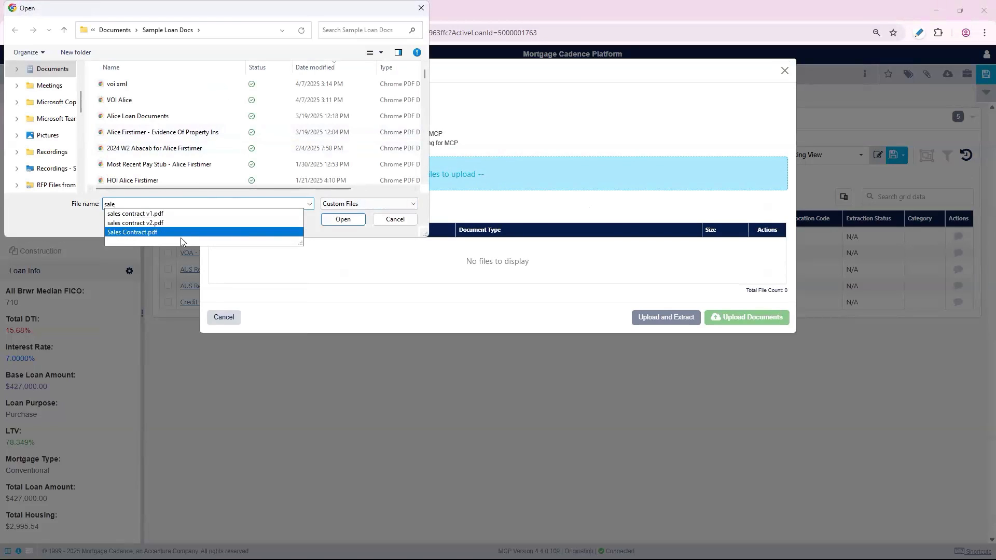
{"action": "left_click", "coordinate": [144, 233]}
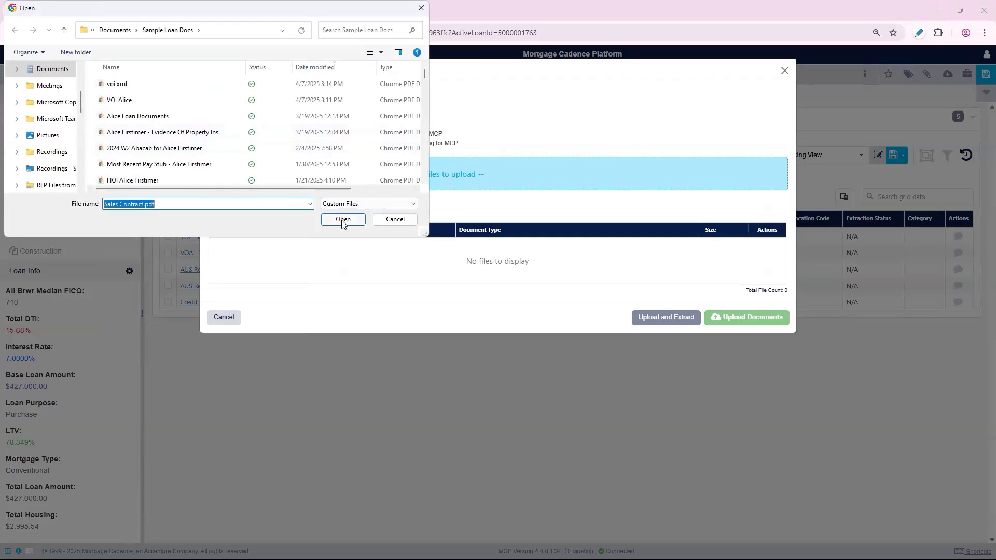
{"action": "key", "text": "Return"}
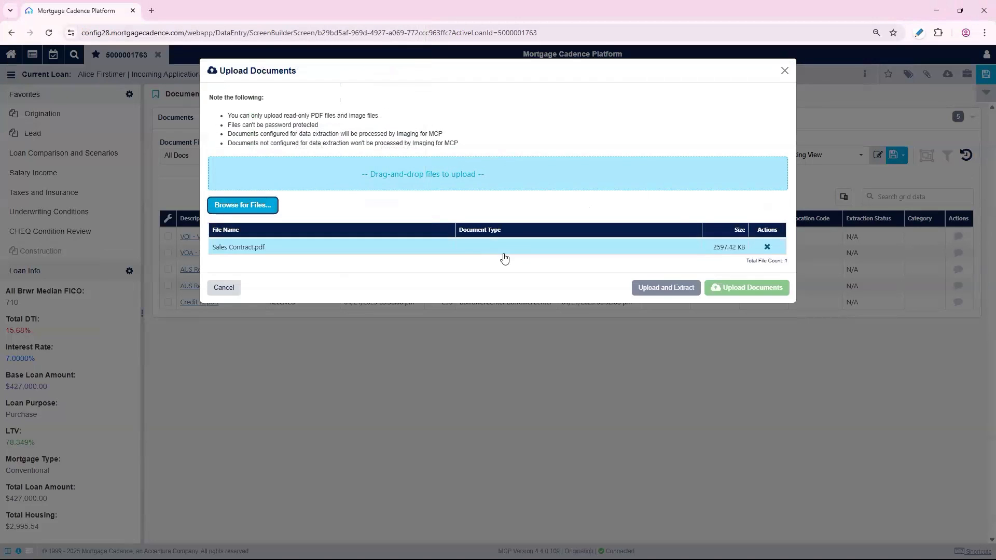
{"action": "left_click", "coordinate": [629, 251]}
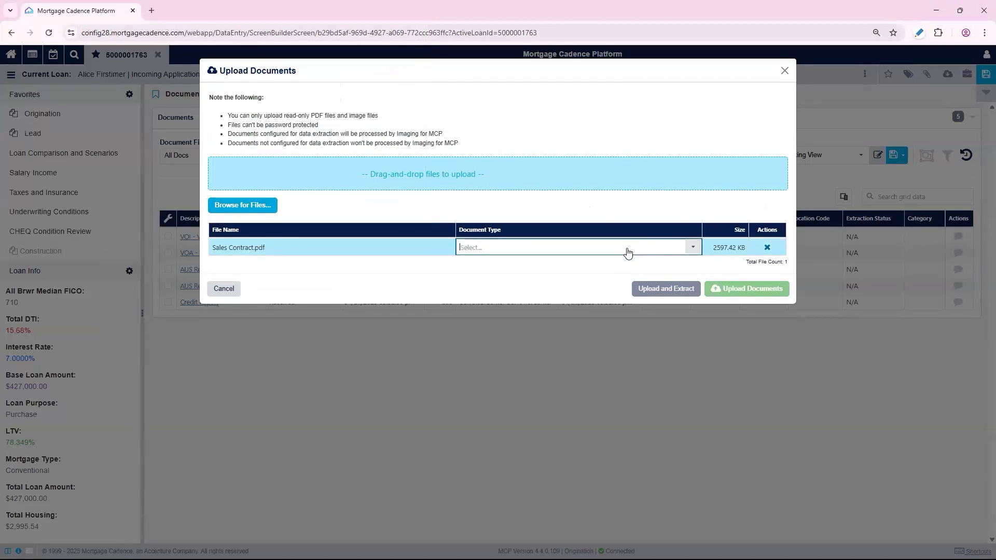
{"action": "type", "text": "sale"}
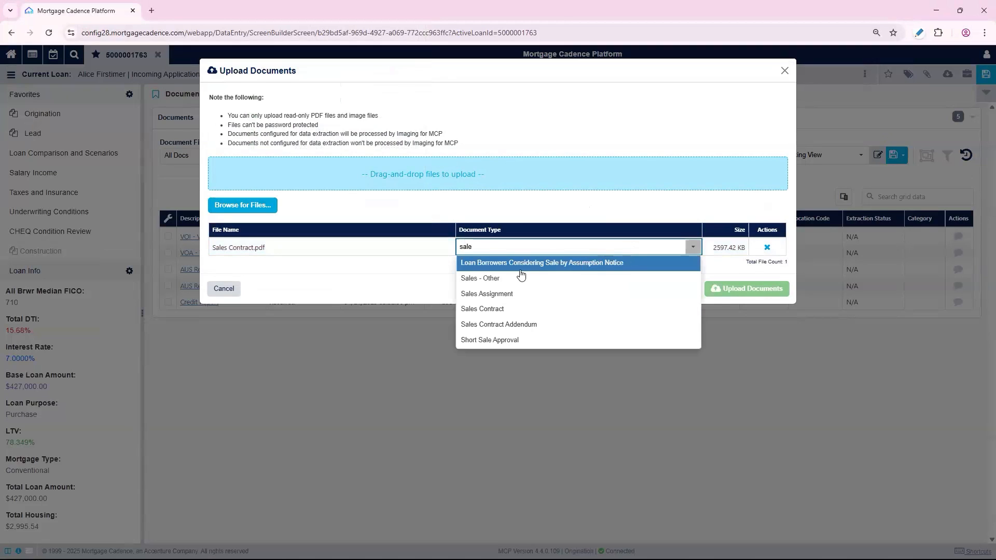
{"action": "left_click", "coordinate": [502, 309]}
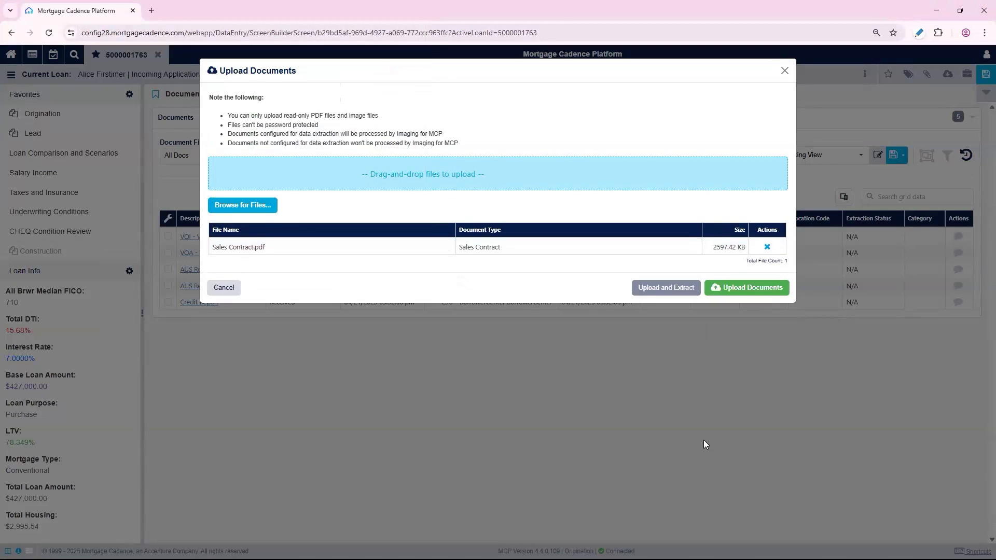
{"action": "left_click", "coordinate": [728, 294]}
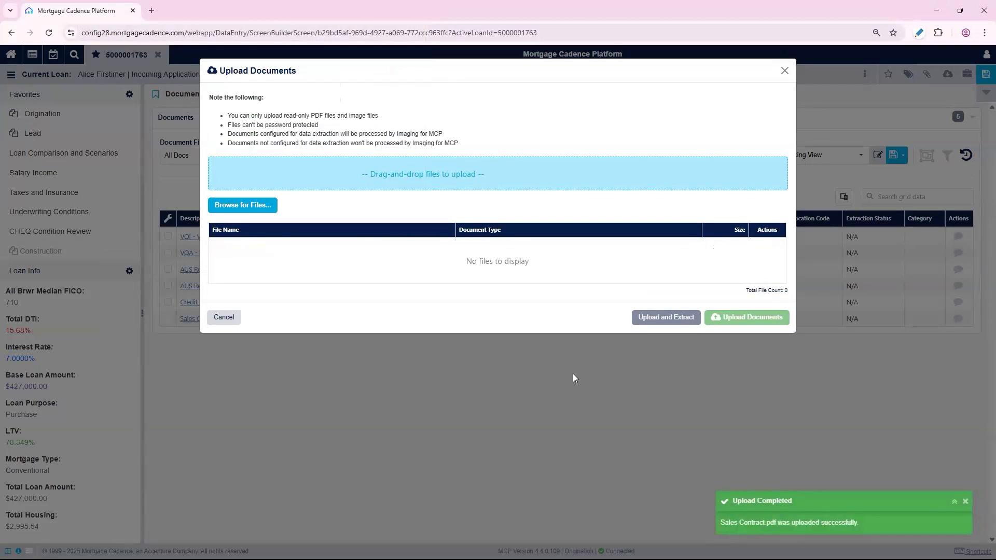
{"action": "left_click", "coordinate": [785, 71]}
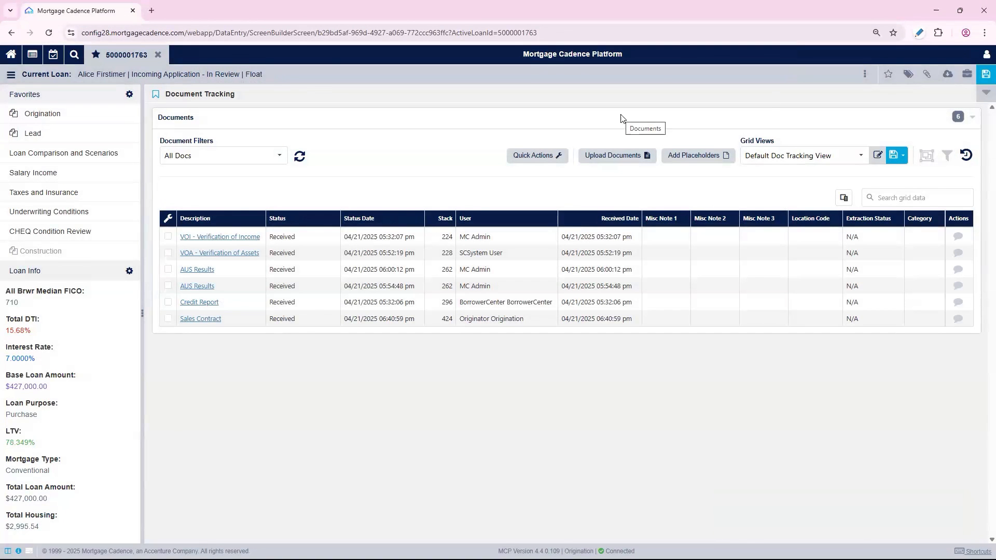
Open Origination's Borrower Information and set the mailing address as the same as the current address
{"action": "left_click", "coordinate": [48, 116]}
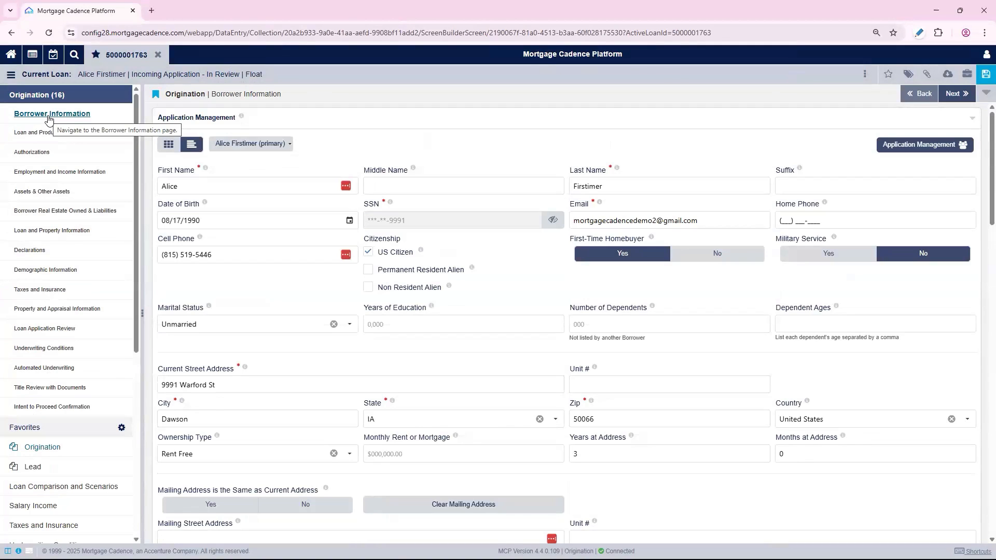
{"action": "left_click", "coordinate": [230, 506]}
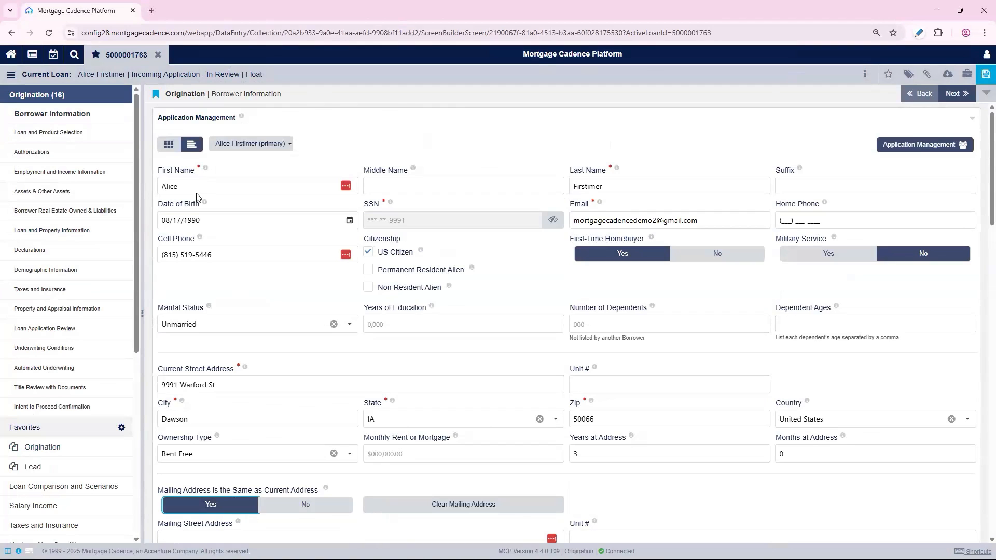
{"action": "left_click", "coordinate": [32, 136]}
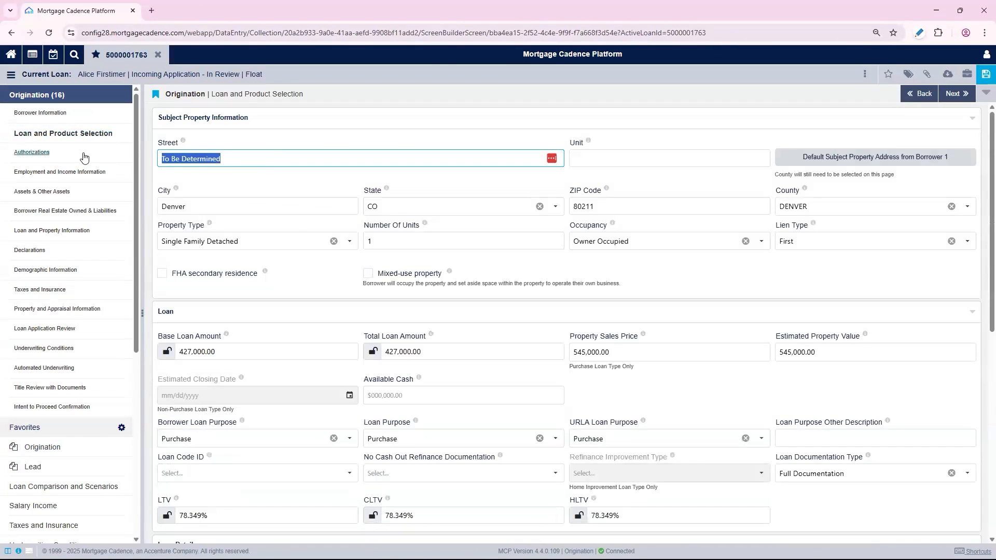
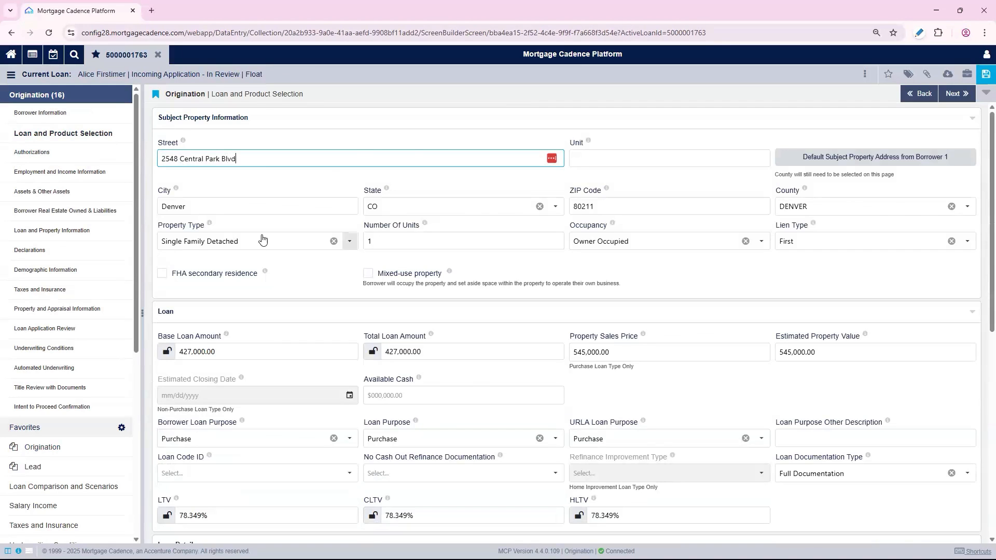
{"action": "scroll", "coordinate": [262, 207], "scroll_direction": "down", "scroll_amount": 2}
{"action": "left_click", "coordinate": [981, 77]}
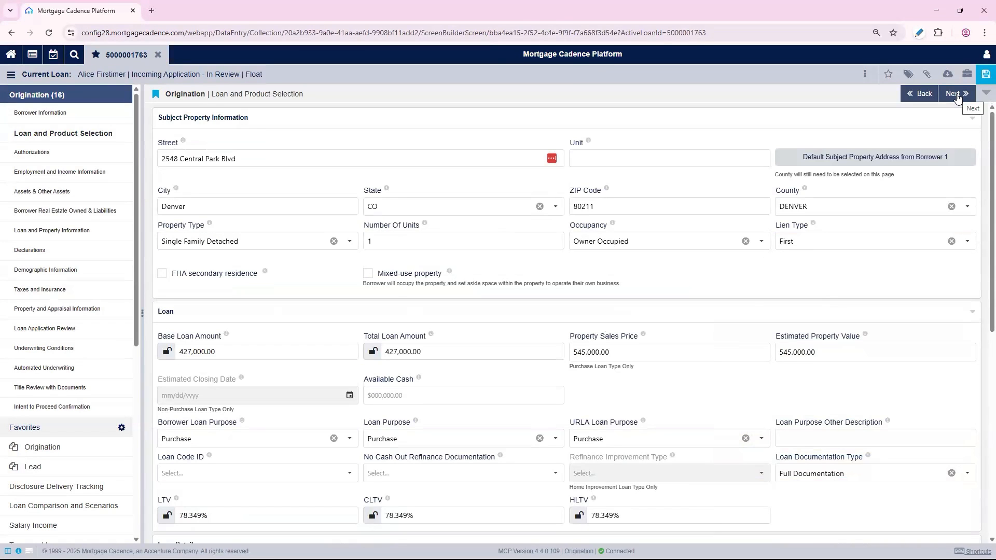
Page through Authorizations and Employment and Income to Assets & Other Assets and show the bank accounts as a grid
{"action": "left_click", "coordinate": [956, 94]}
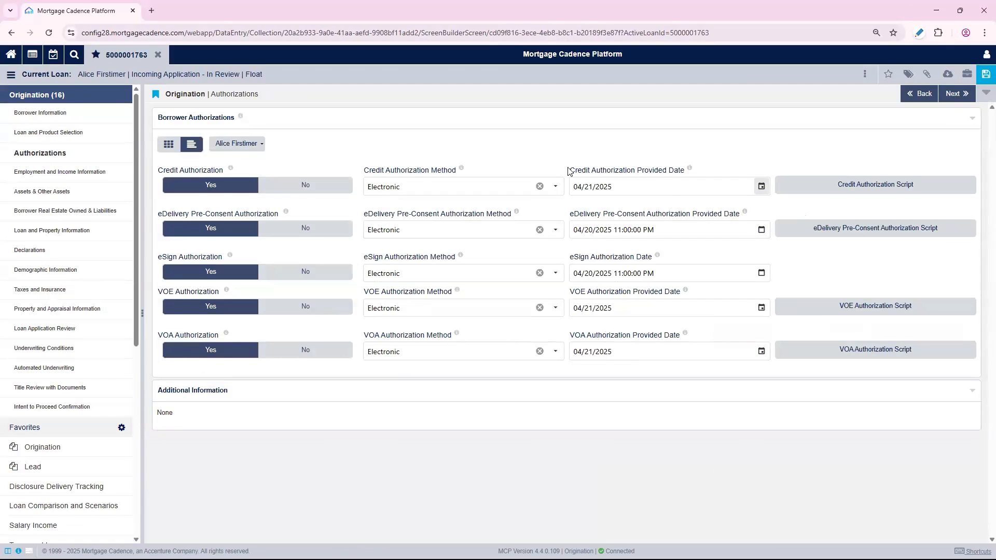
{"action": "left_click", "coordinate": [956, 95]}
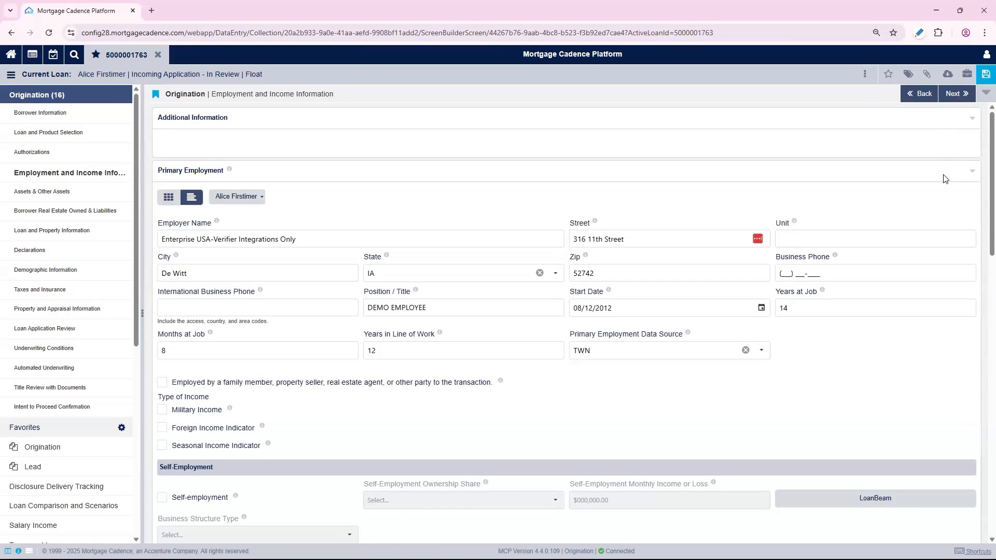
{"action": "scroll", "coordinate": [945, 179], "scroll_direction": "down", "scroll_amount": 4}
{"action": "scroll", "coordinate": [882, 296], "scroll_direction": "down", "scroll_amount": 4}
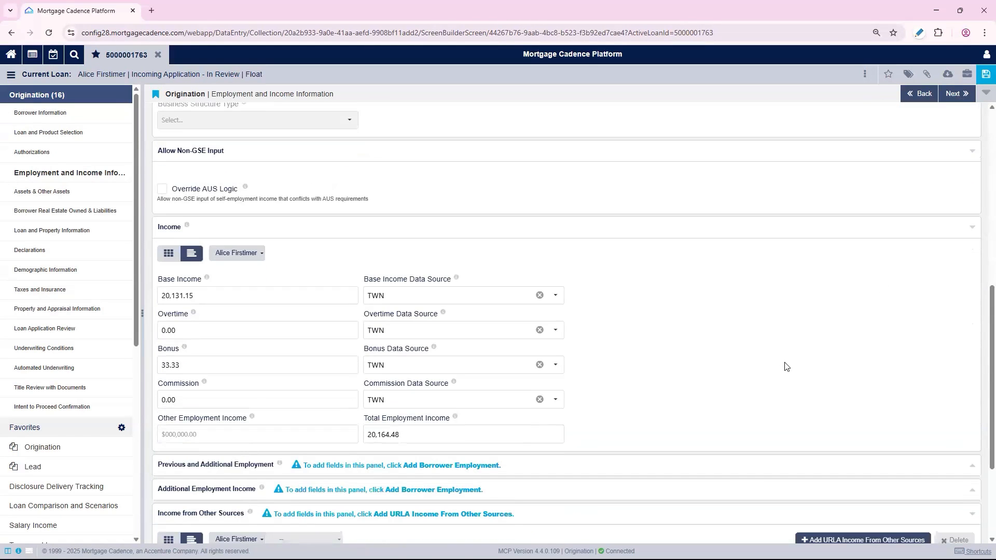
{"action": "left_click", "coordinate": [961, 98]}
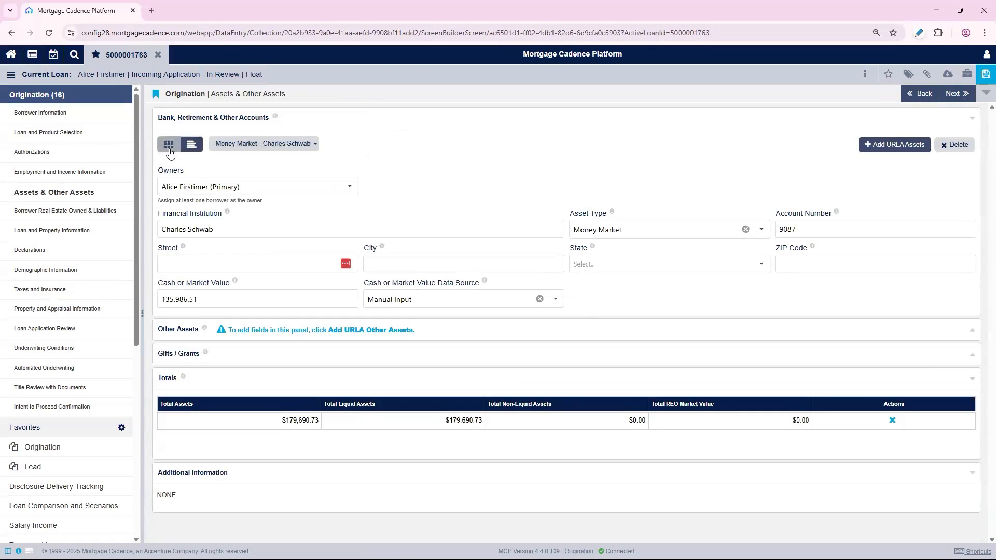
{"action": "left_click", "coordinate": [168, 147]}
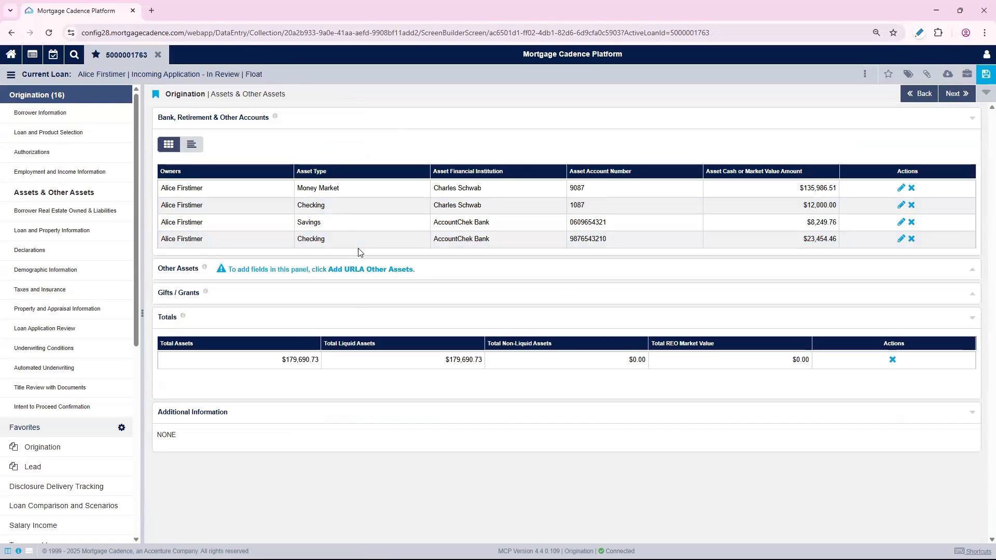
Advance to Loan and Property Information and set the title held to Single Woman
{"action": "left_click", "coordinate": [958, 95]}
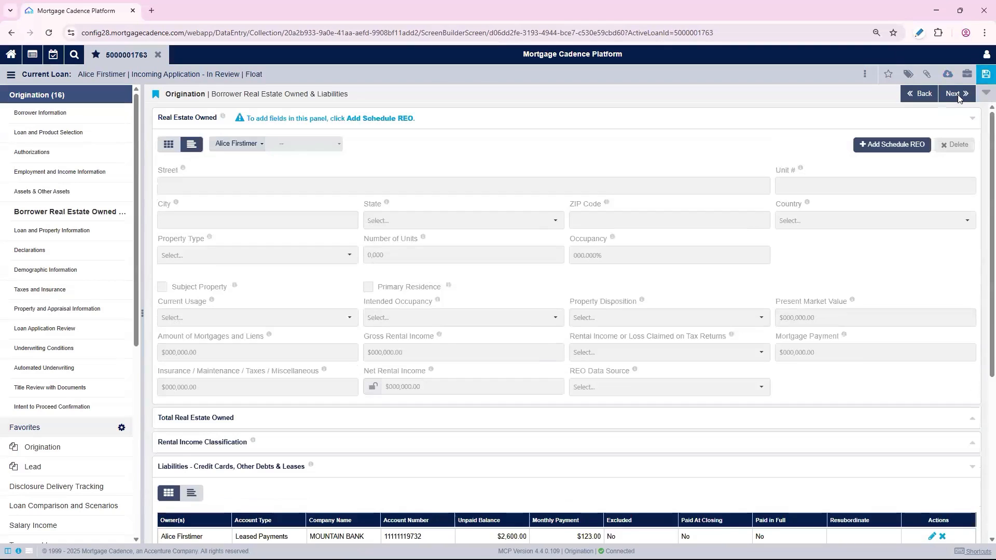
{"action": "left_click", "coordinate": [957, 96]}
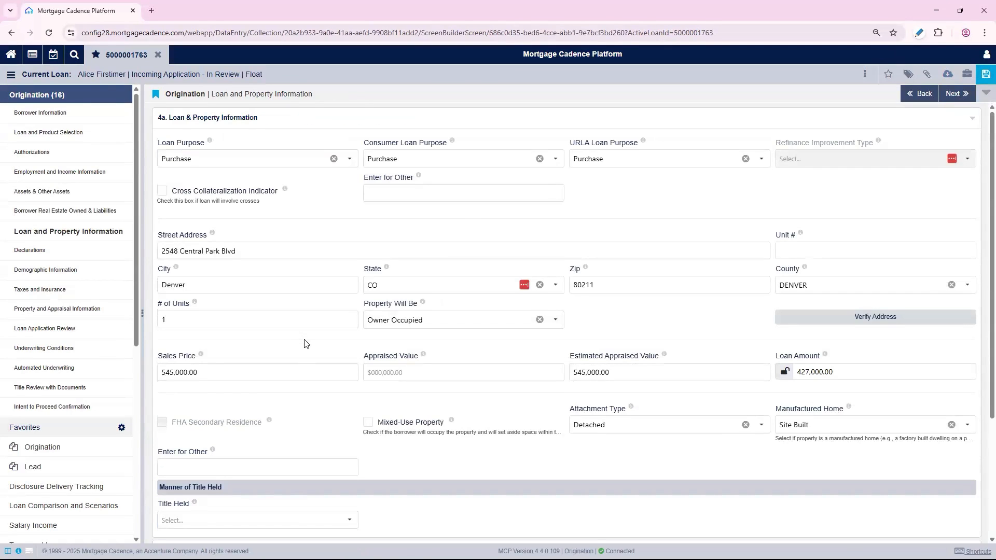
{"action": "scroll", "coordinate": [306, 345], "scroll_direction": "down", "scroll_amount": 3}
{"action": "left_click", "coordinate": [322, 350]}
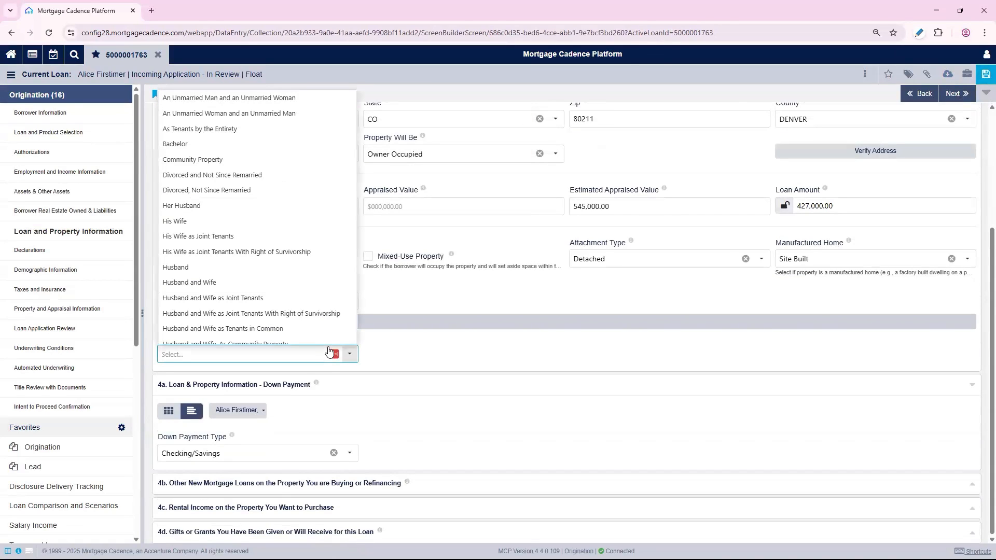
{"action": "type", "text": "sing"}
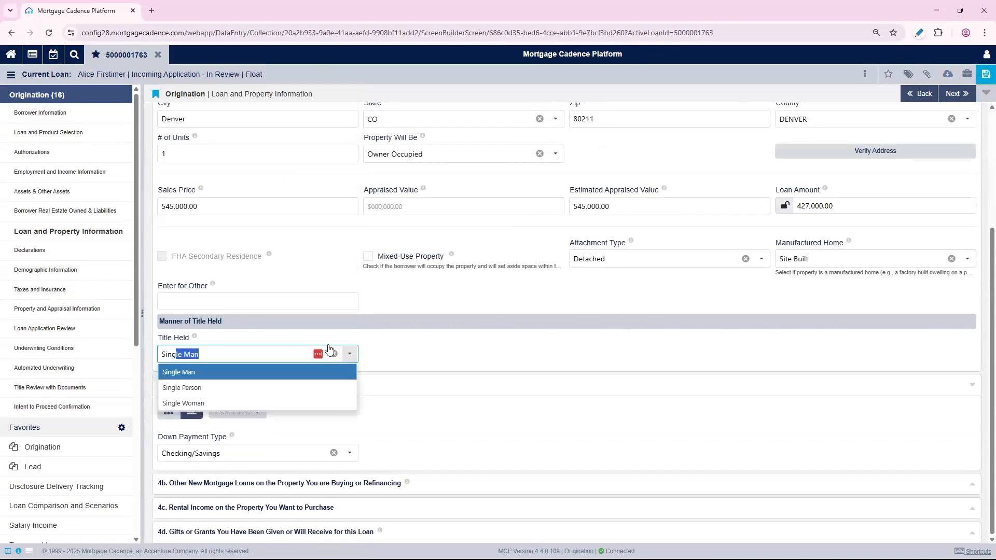
{"action": "left_click", "coordinate": [284, 403]}
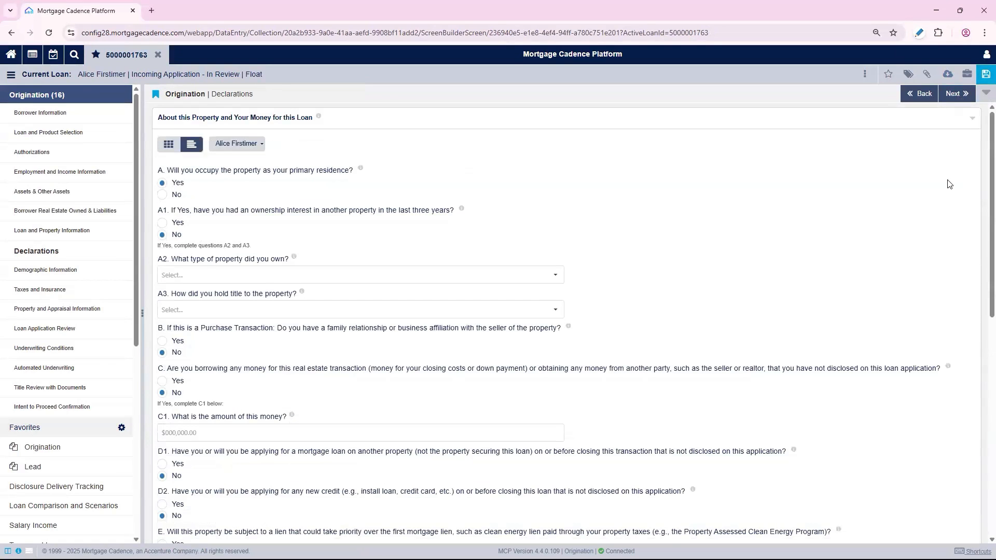
Page ahead to Taxes and Insurance, open the Services Overview for the loan, then close it
{"action": "left_click", "coordinate": [964, 94]}
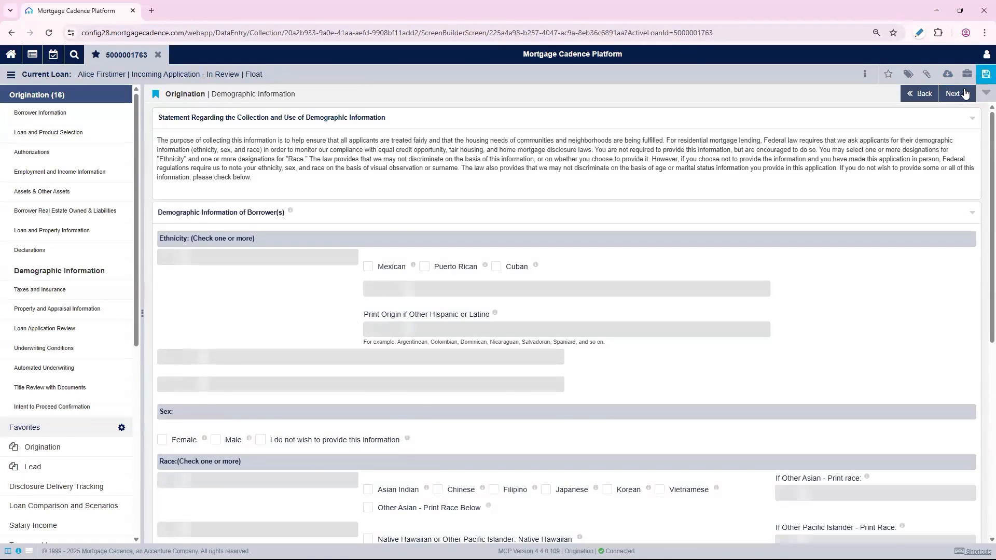
{"action": "left_click", "coordinate": [964, 94]}
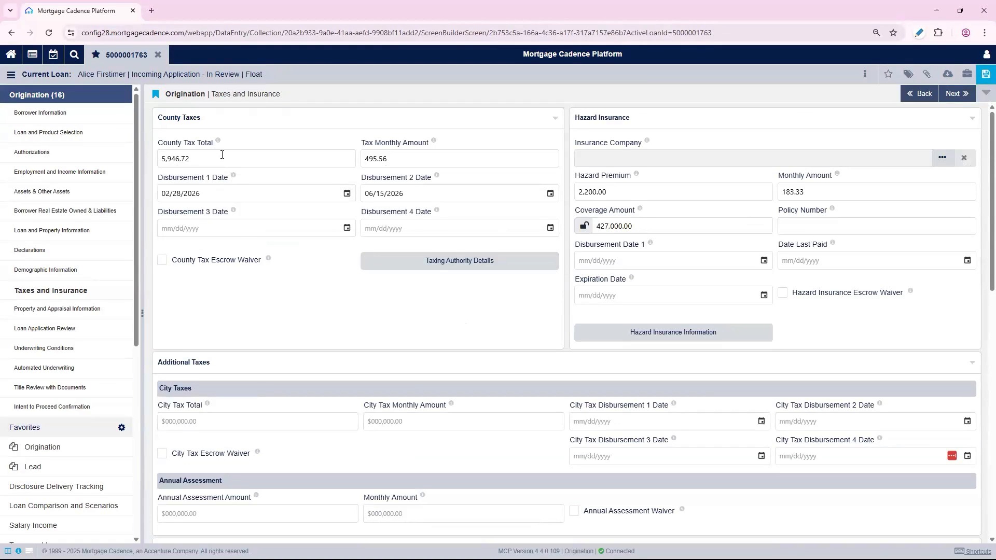
{"action": "left_click", "coordinate": [948, 75]}
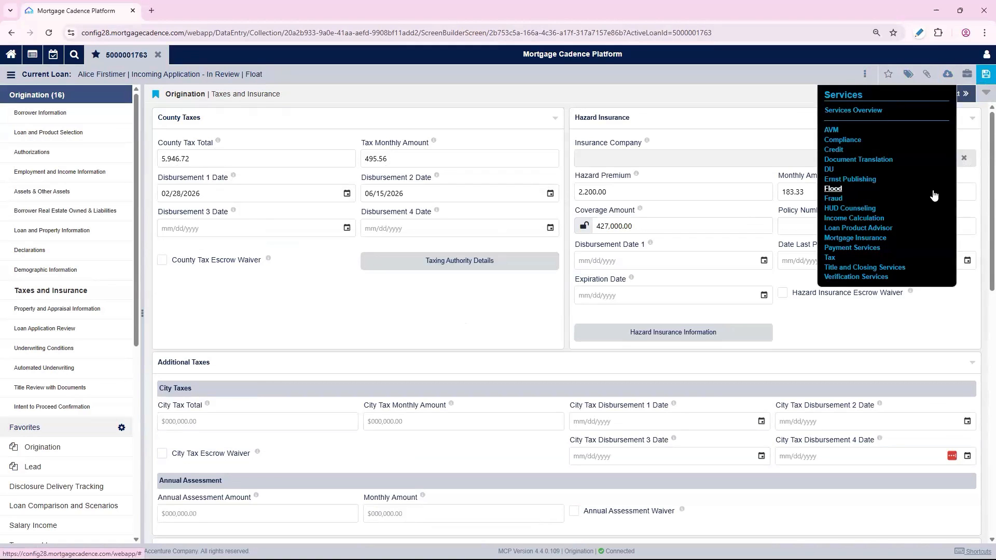
{"action": "left_click", "coordinate": [868, 112]}
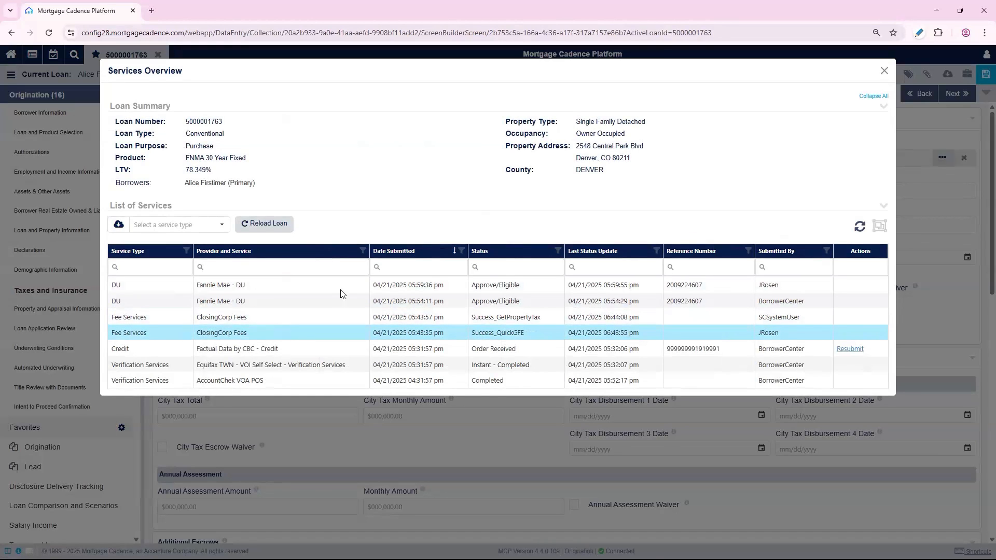
{"action": "key", "text": "Escape"}
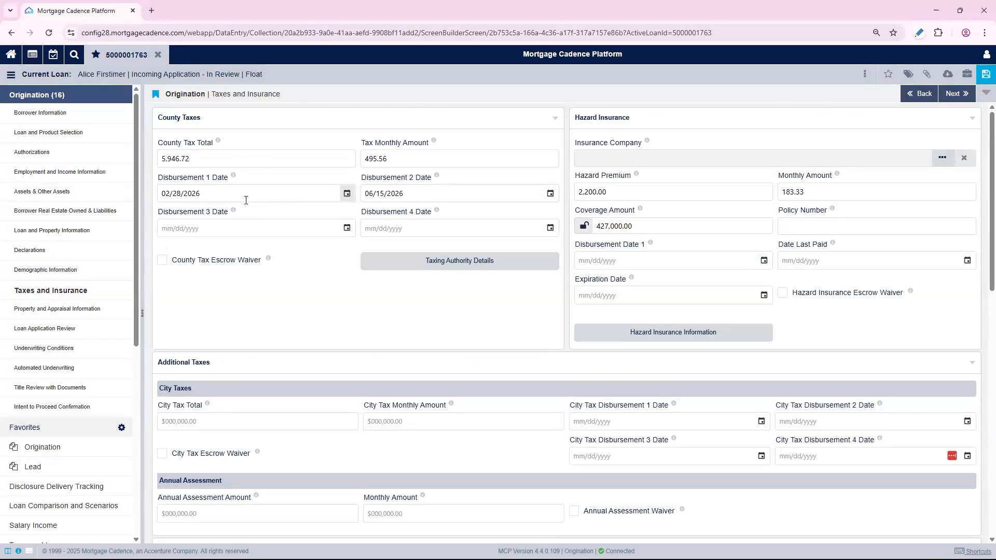
Open Loan Application Review and set the estimated closing date to 05/15/2025
{"action": "left_click", "coordinate": [31, 329]}
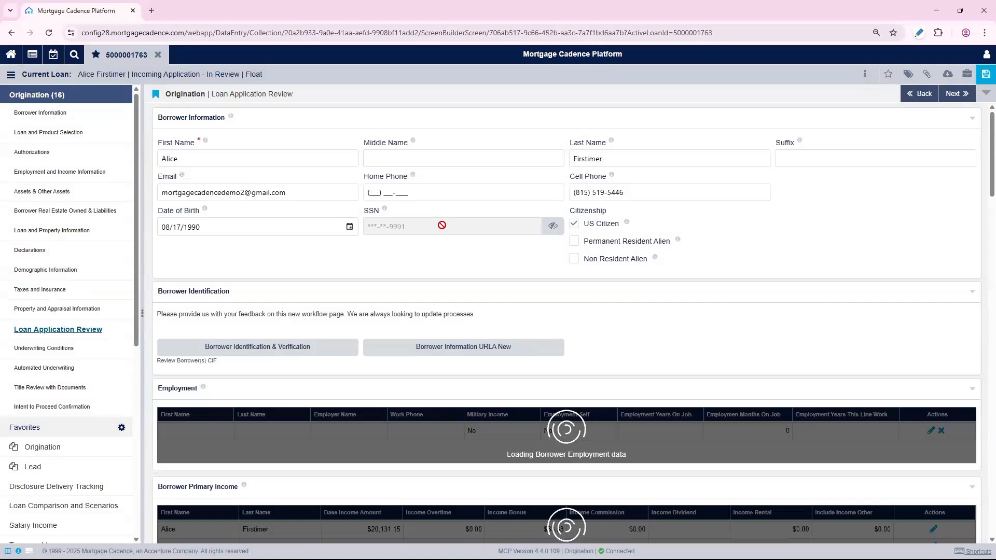
{"action": "scroll", "coordinate": [602, 275], "scroll_direction": "down", "scroll_amount": 8}
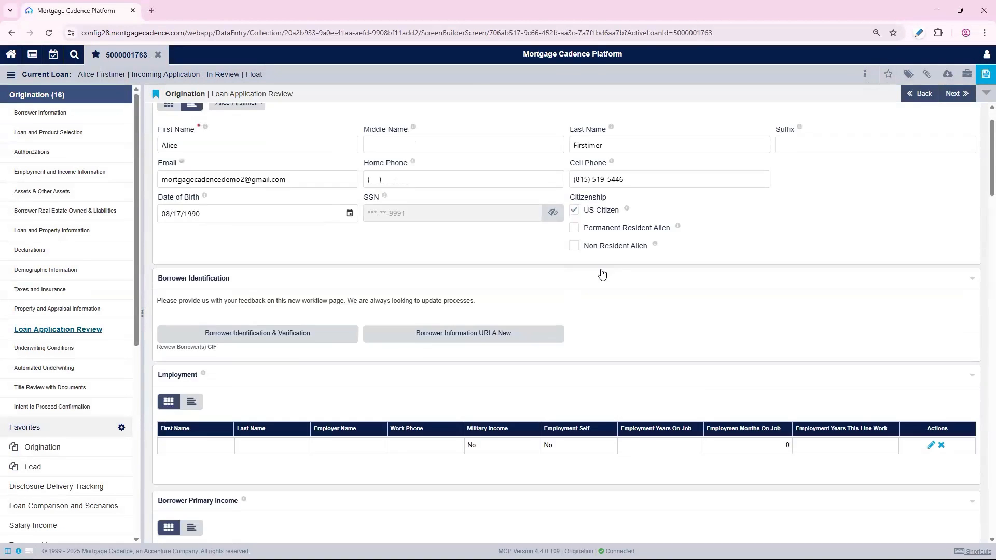
{"action": "scroll", "coordinate": [604, 289], "scroll_direction": "down", "scroll_amount": 9}
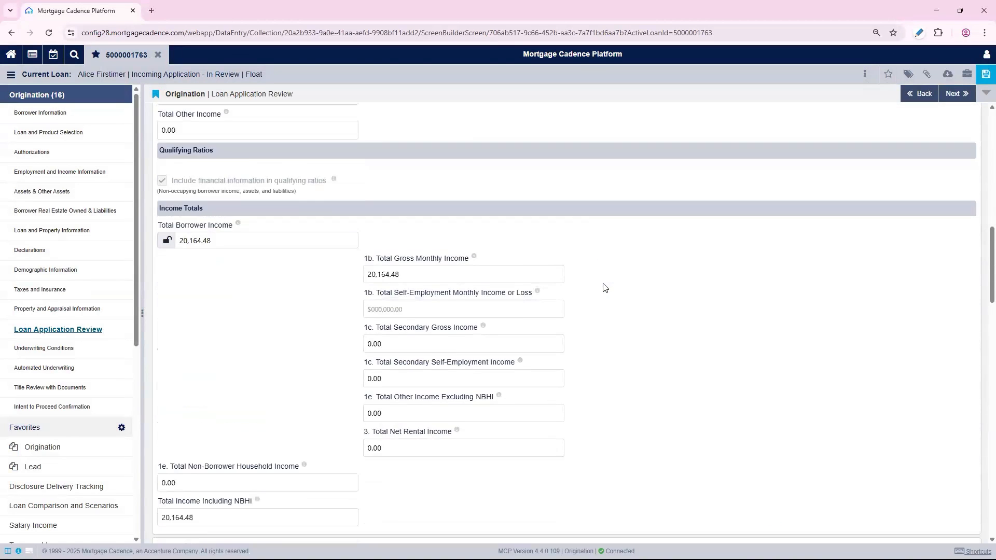
{"action": "scroll", "coordinate": [606, 294], "scroll_direction": "down", "scroll_amount": 17}
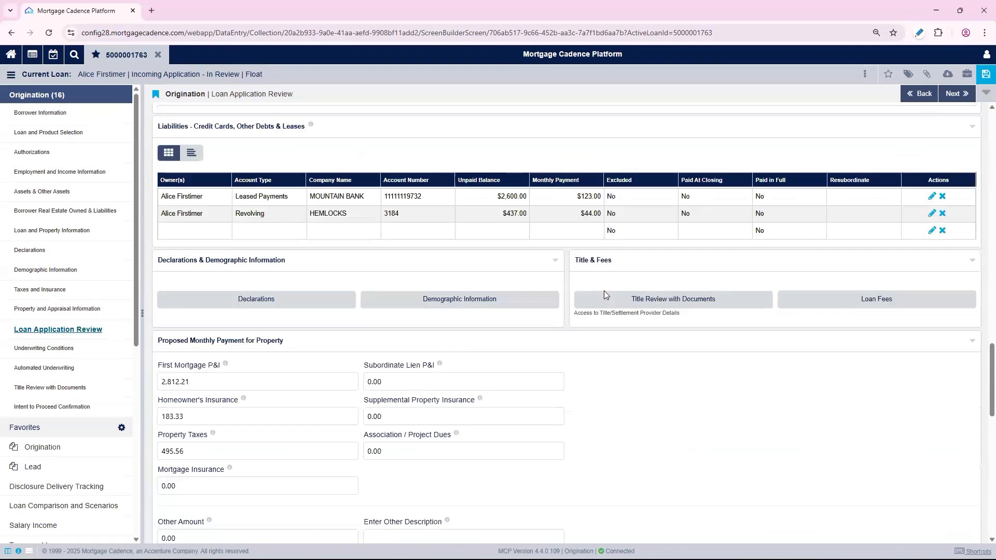
{"action": "scroll", "coordinate": [607, 294], "scroll_direction": "down", "scroll_amount": 6}
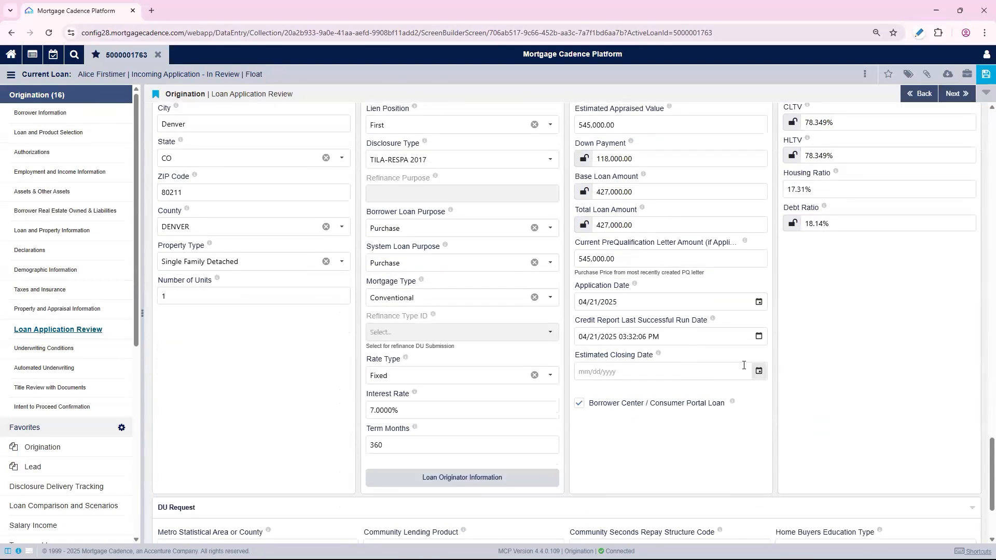
{"action": "left_click", "coordinate": [759, 371]}
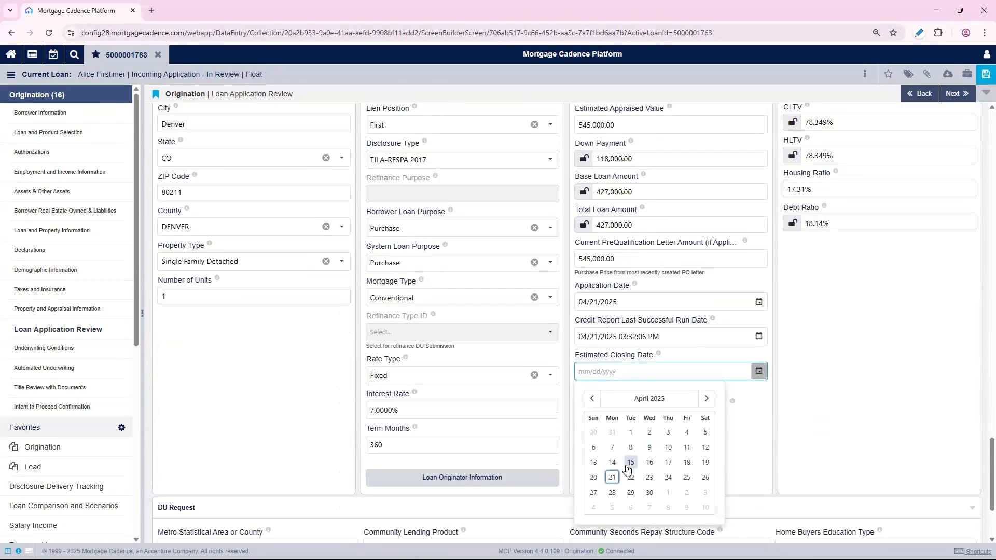
{"action": "left_click", "coordinate": [706, 399]}
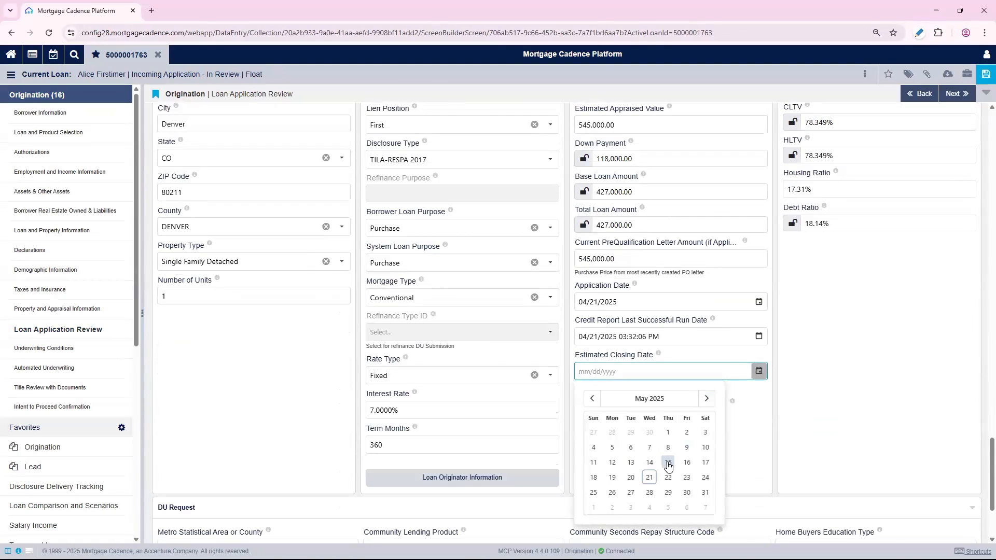
{"action": "left_click", "coordinate": [669, 462]}
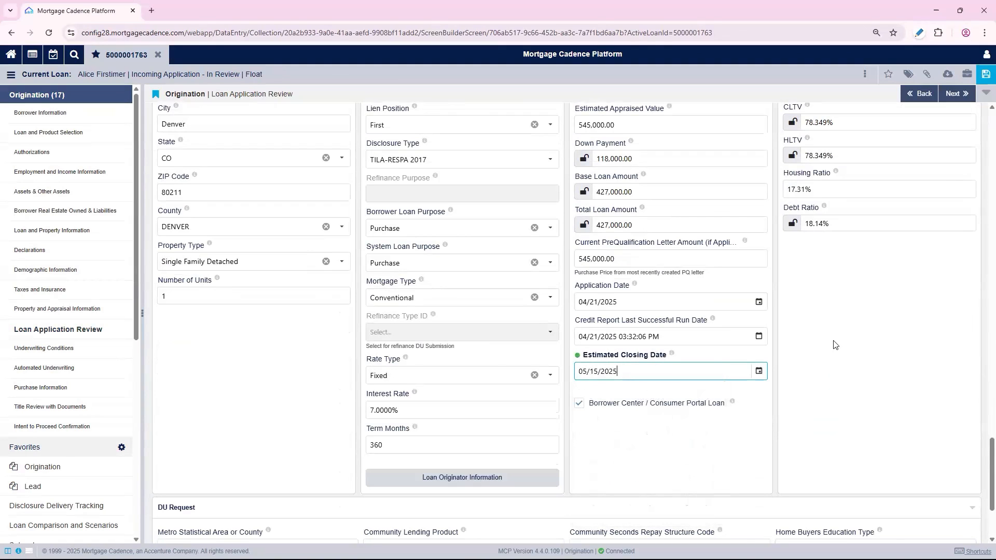
Review the loan's underwriting conditions and the Automated Underwriting page
{"action": "scroll", "coordinate": [833, 345], "scroll_direction": "down", "scroll_amount": 1}
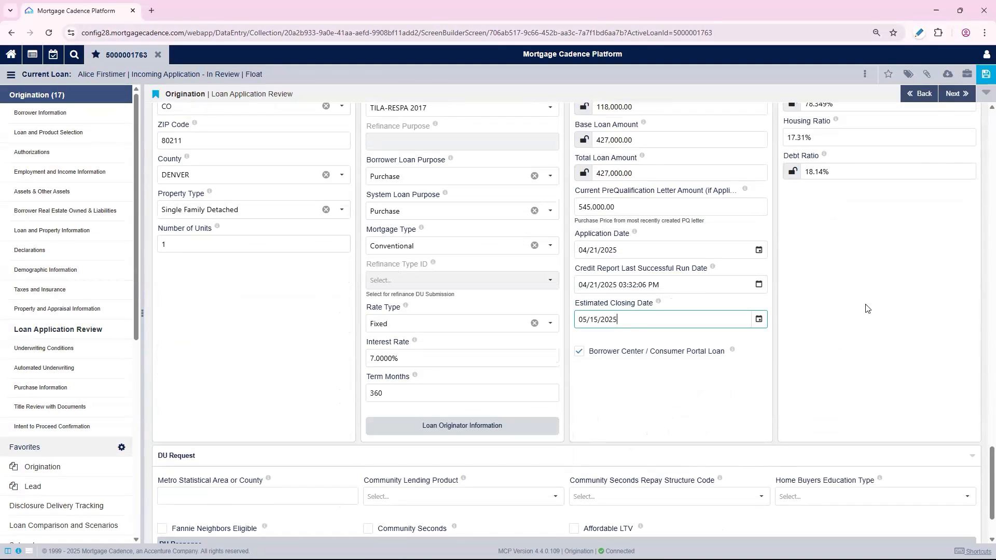
{"action": "left_click", "coordinate": [57, 349]}
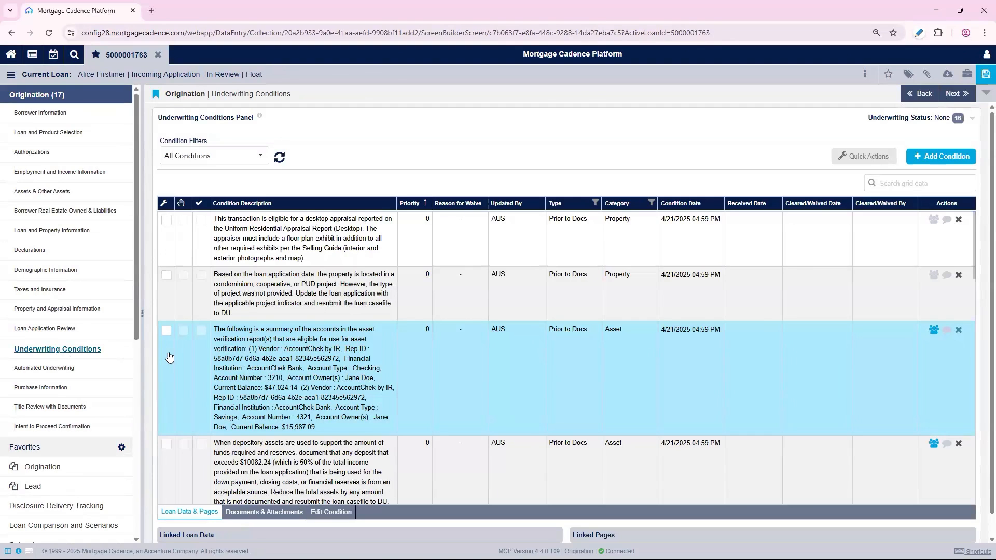
{"action": "left_click", "coordinate": [558, 237]}
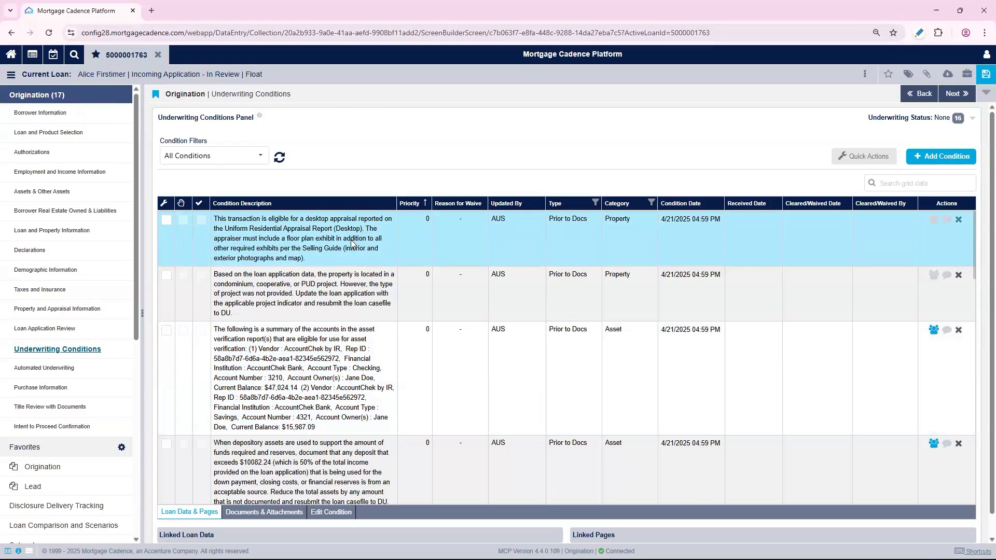
{"action": "left_click", "coordinate": [267, 281]}
{"action": "left_click", "coordinate": [202, 222]}
{"action": "left_click", "coordinate": [50, 370]}
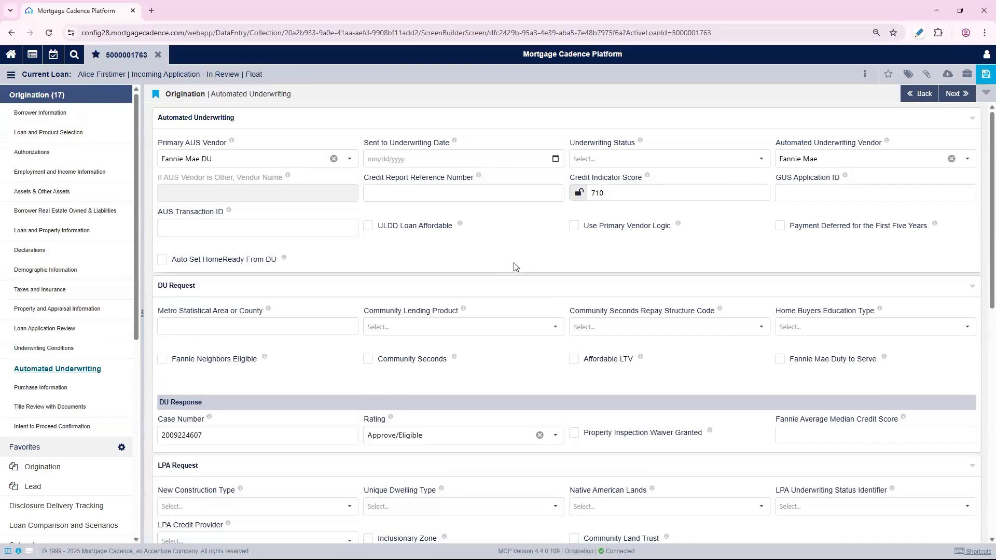
{"action": "scroll", "coordinate": [517, 267], "scroll_direction": "down", "scroll_amount": 3}
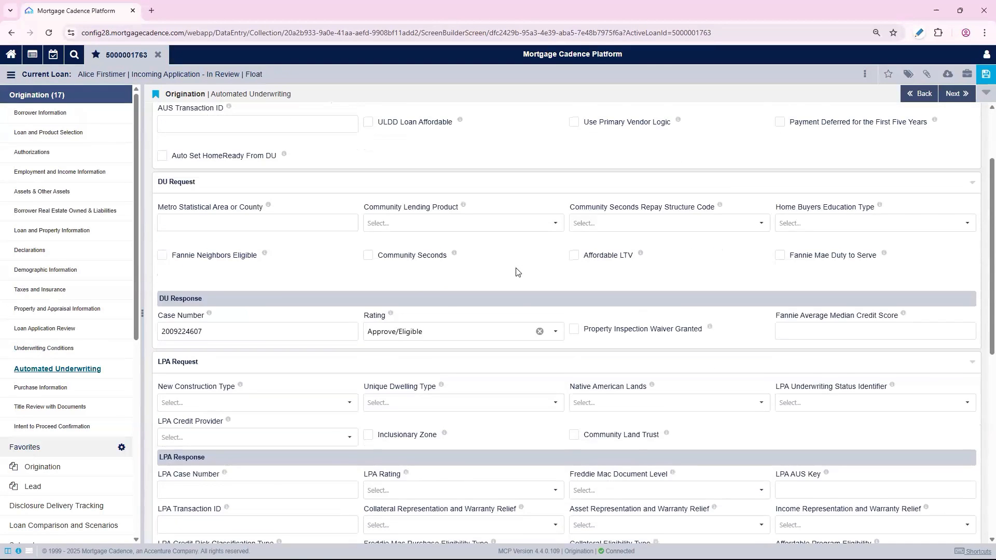
{"action": "scroll", "coordinate": [516, 272], "scroll_direction": "down", "scroll_amount": 1}
{"action": "scroll", "coordinate": [571, 243], "scroll_direction": "down", "scroll_amount": 1}
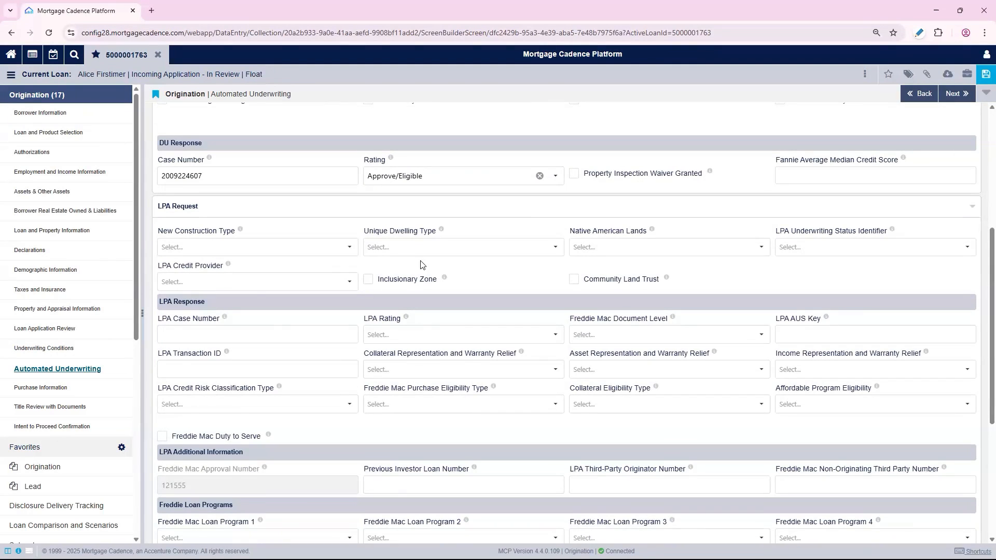
On Purchase Information, set the purchase contract date to 04/20/2025 and financing contingency date to 05/09/2025 04:50 PM
{"action": "left_click", "coordinate": [52, 389]}
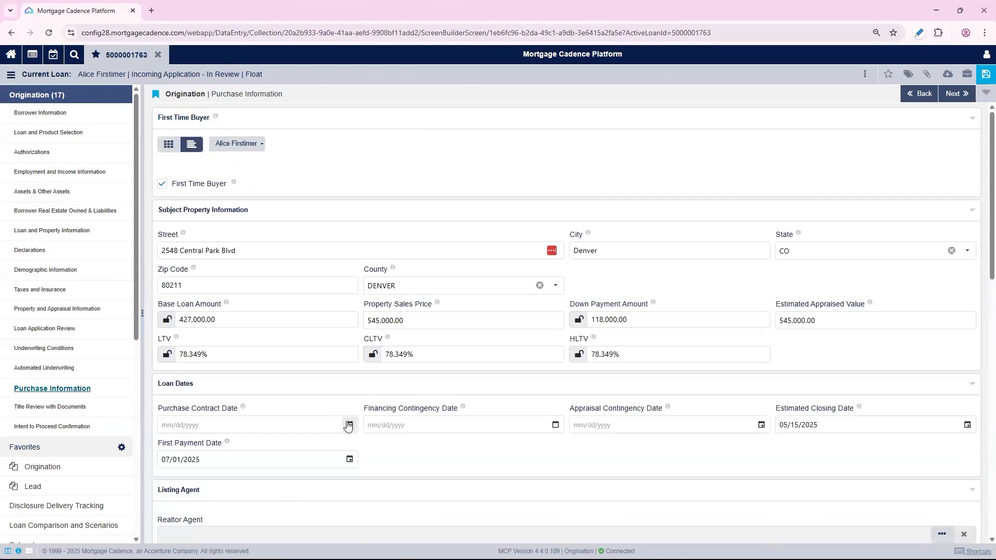
{"action": "left_click", "coordinate": [349, 425]}
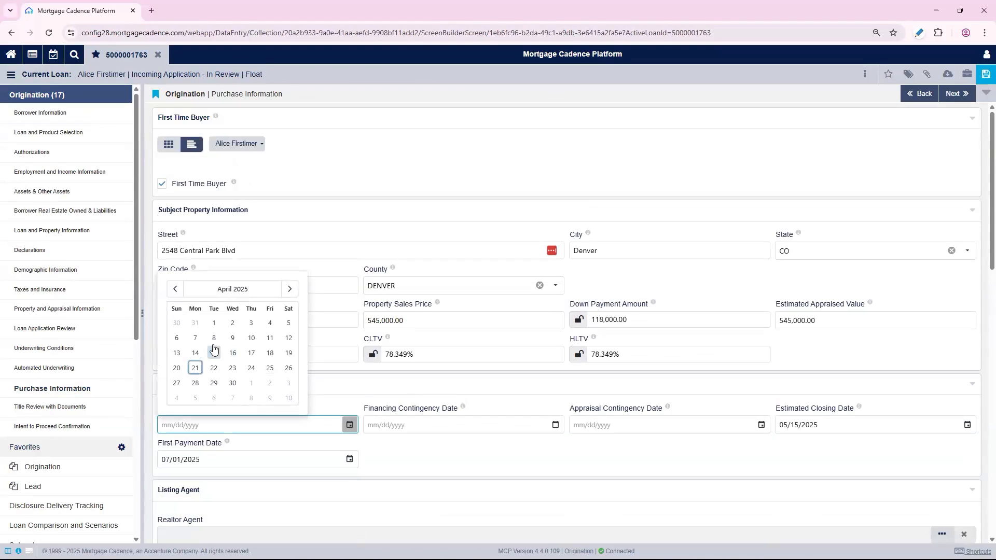
{"action": "left_click", "coordinate": [176, 367]}
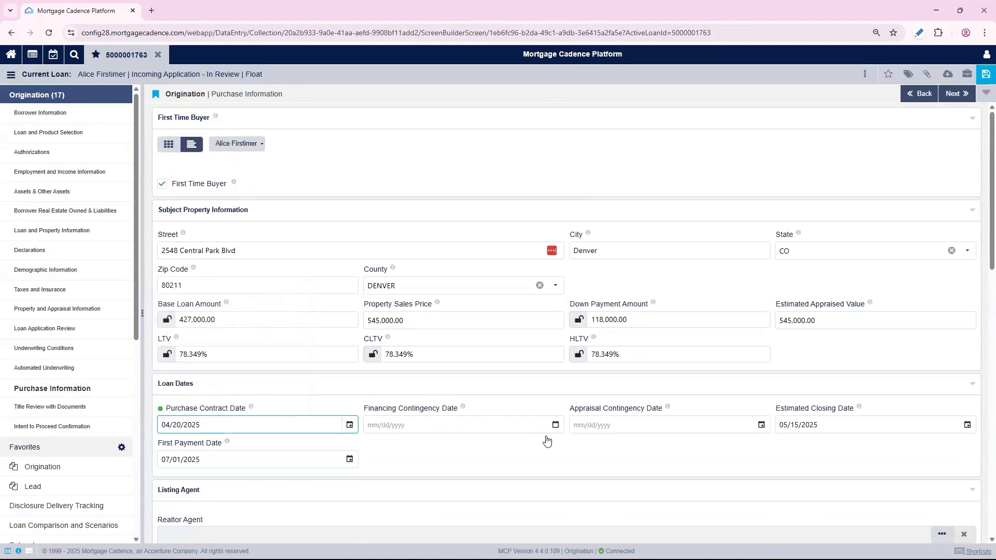
{"action": "left_click", "coordinate": [555, 425]}
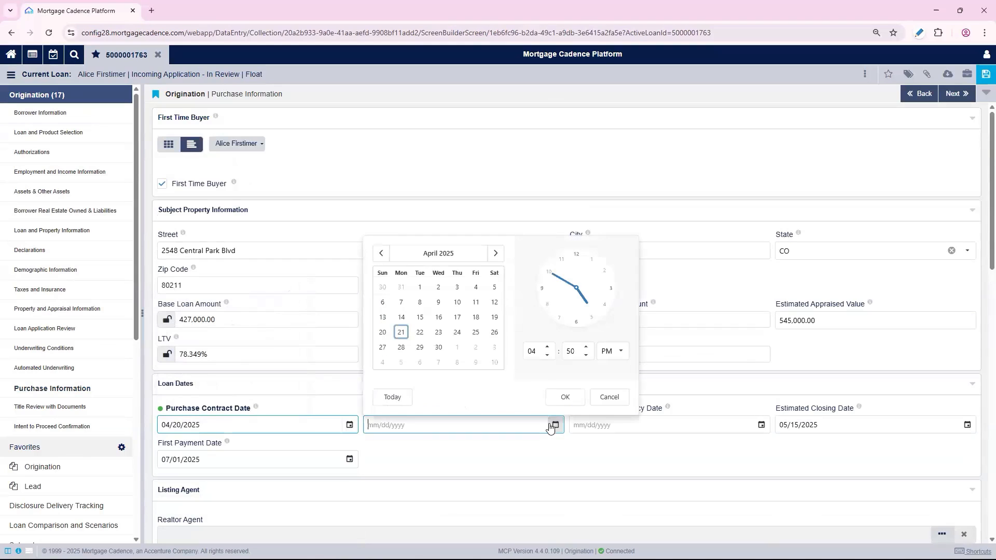
{"action": "left_click", "coordinate": [479, 363]}
{"action": "left_click", "coordinate": [565, 397]}
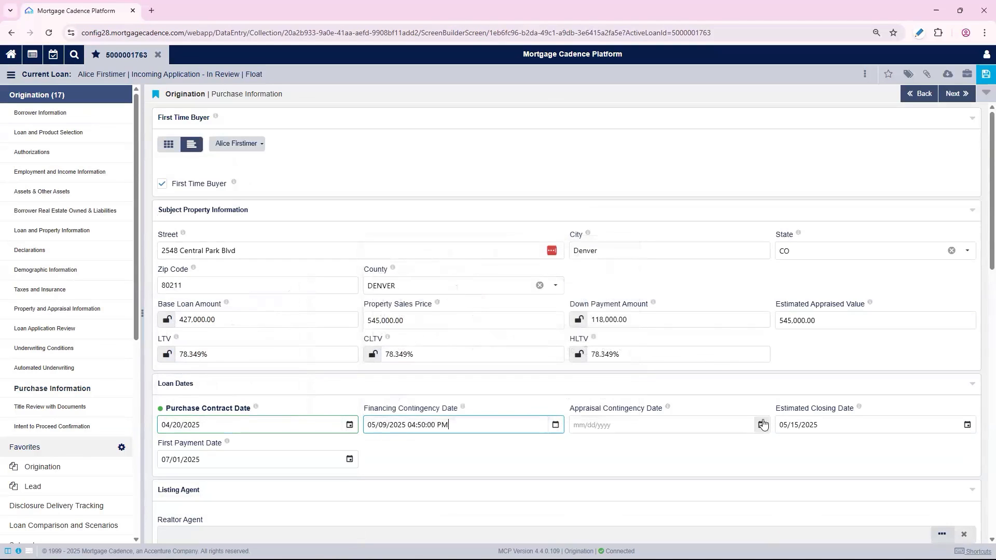
Set the appraisal contingency date to 05/05/2025
{"action": "left_click", "coordinate": [761, 425]}
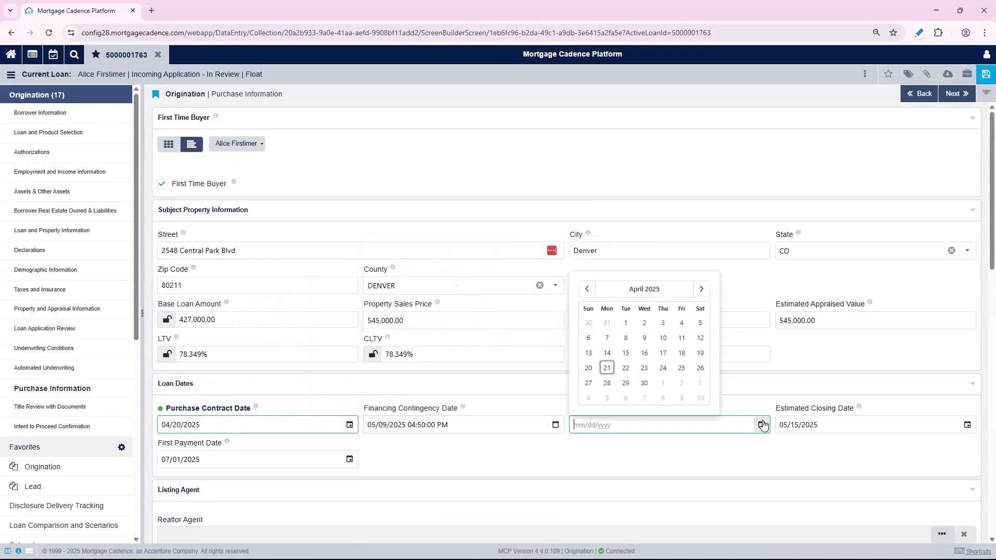
{"action": "left_click", "coordinate": [607, 398]}
{"action": "scroll", "coordinate": [545, 394], "scroll_direction": "down", "scroll_amount": 2}
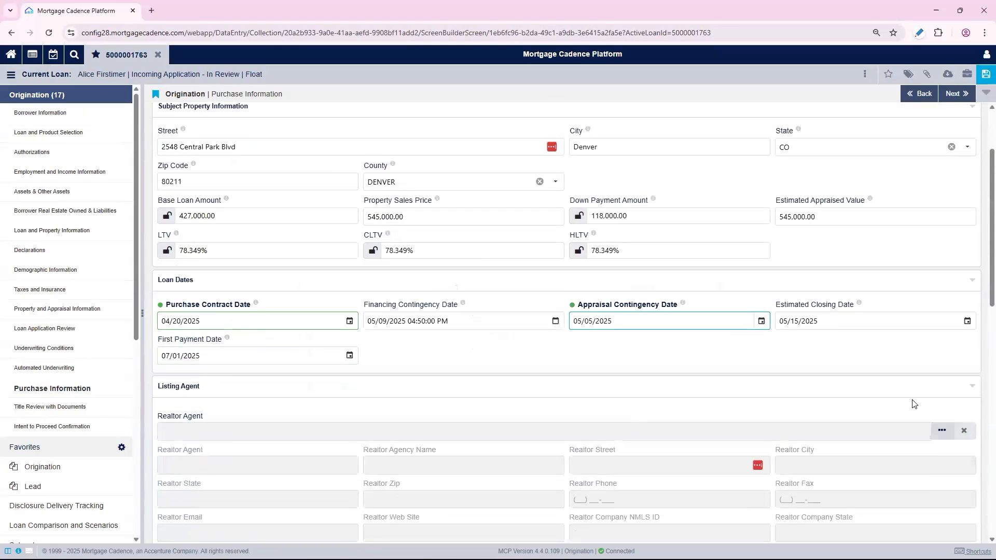
Search the realtor list and select the License to Sell agent as the listing agent
{"action": "left_click", "coordinate": [942, 431]}
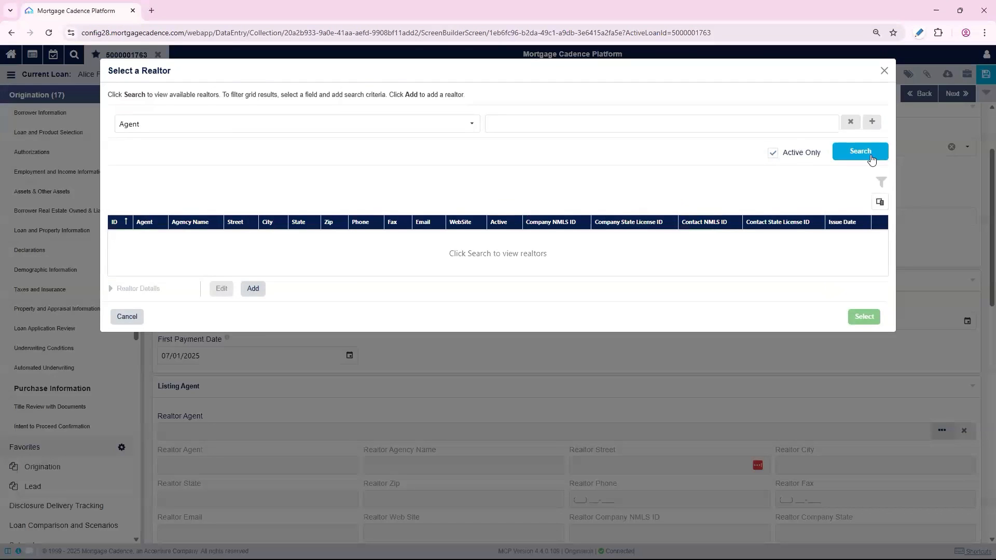
{"action": "left_click", "coordinate": [871, 158]}
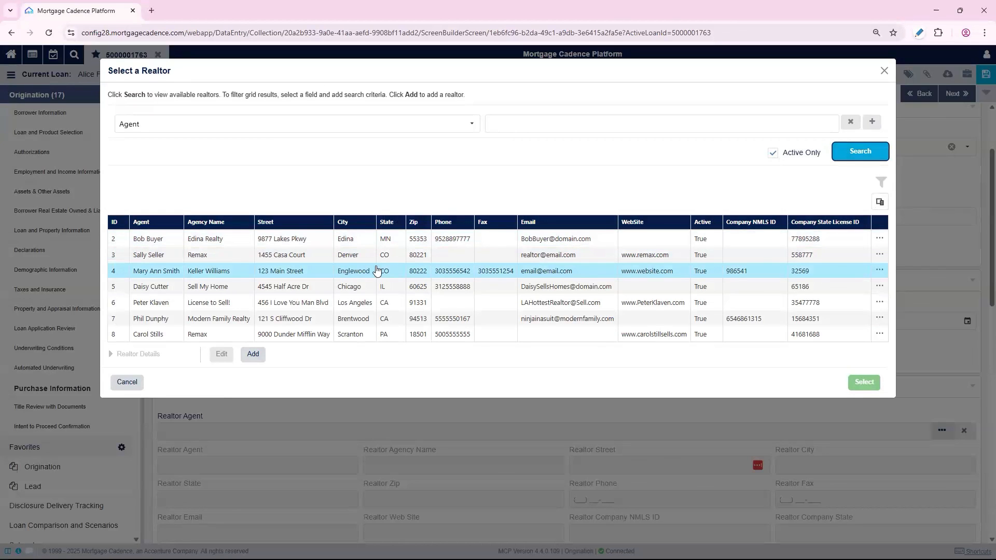
{"action": "left_click", "coordinate": [247, 306]}
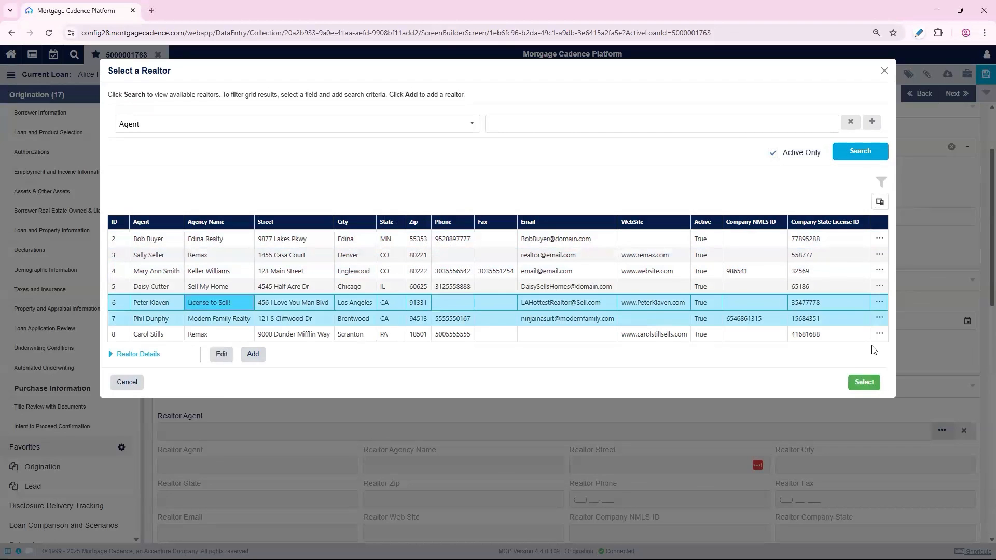
{"action": "left_click", "coordinate": [864, 383]}
{"action": "scroll", "coordinate": [905, 361], "scroll_direction": "down", "scroll_amount": 5}
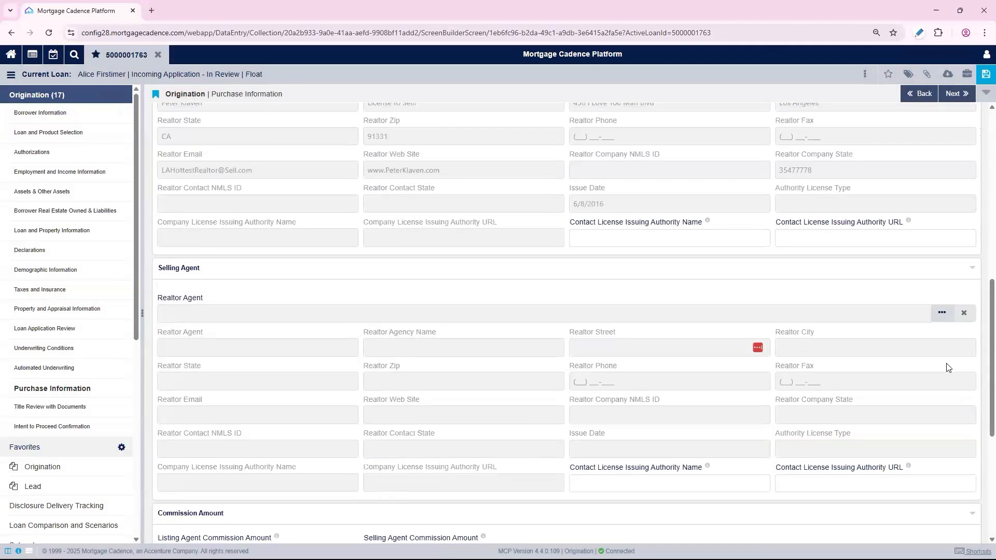
Open the selling agent's realtor lookup and select the Remax agent in Denver as the selling agent
{"action": "left_click", "coordinate": [940, 314]}
{"action": "left_click", "coordinate": [853, 152]}
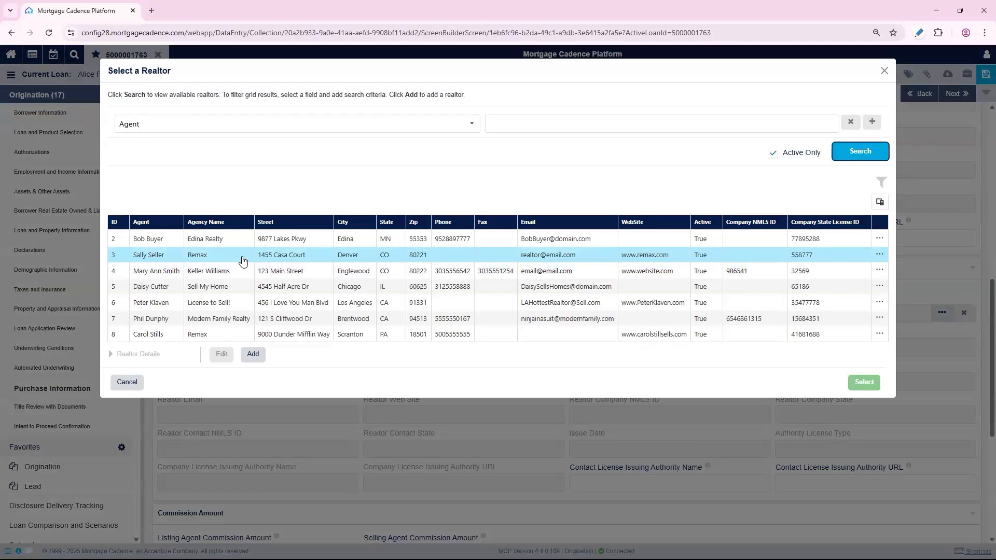
{"action": "left_click", "coordinate": [242, 260]}
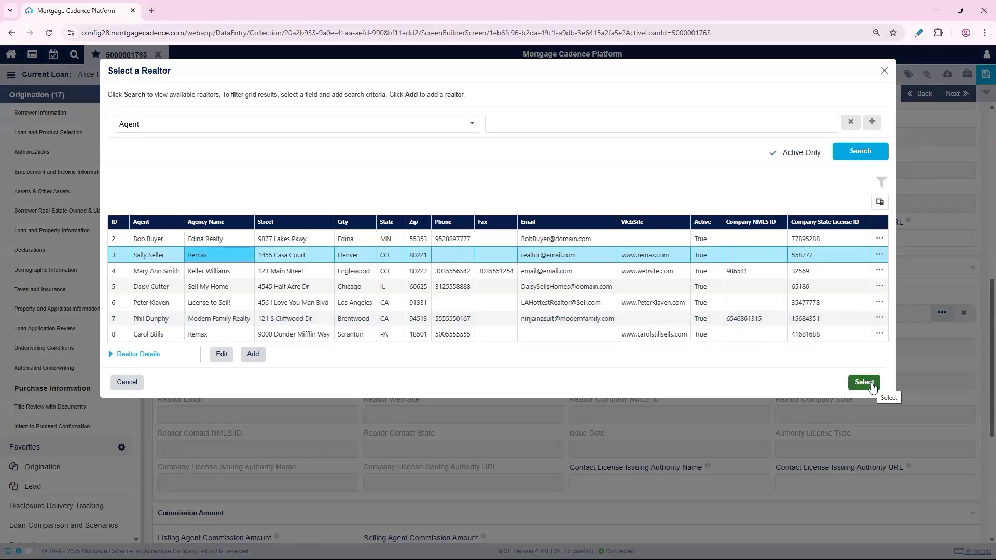
{"action": "left_click", "coordinate": [865, 383]}
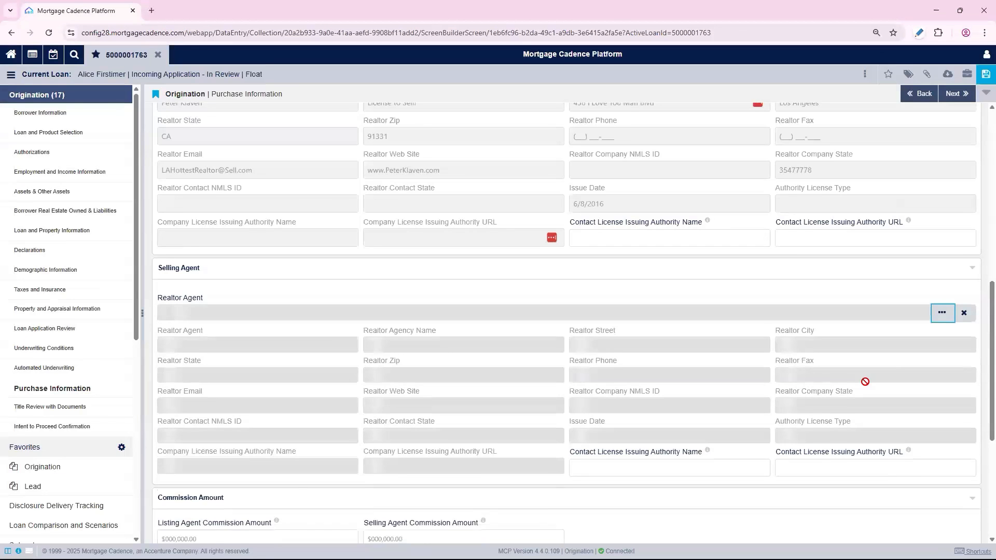
Move to Title Review with Documents and select Fidelity National Title Colorado as the title company
{"action": "scroll", "coordinate": [836, 328], "scroll_direction": "down", "scroll_amount": 5}
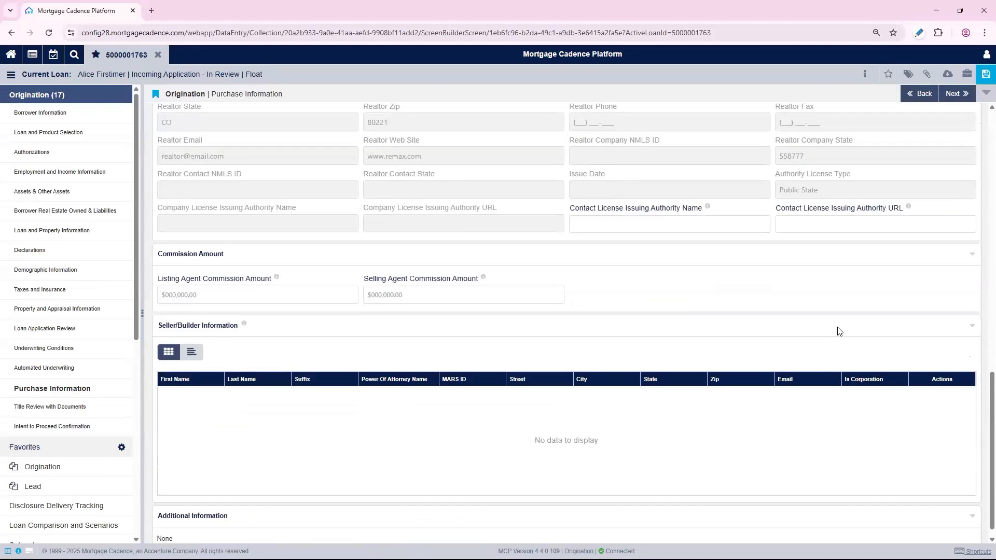
{"action": "left_click", "coordinate": [964, 94]}
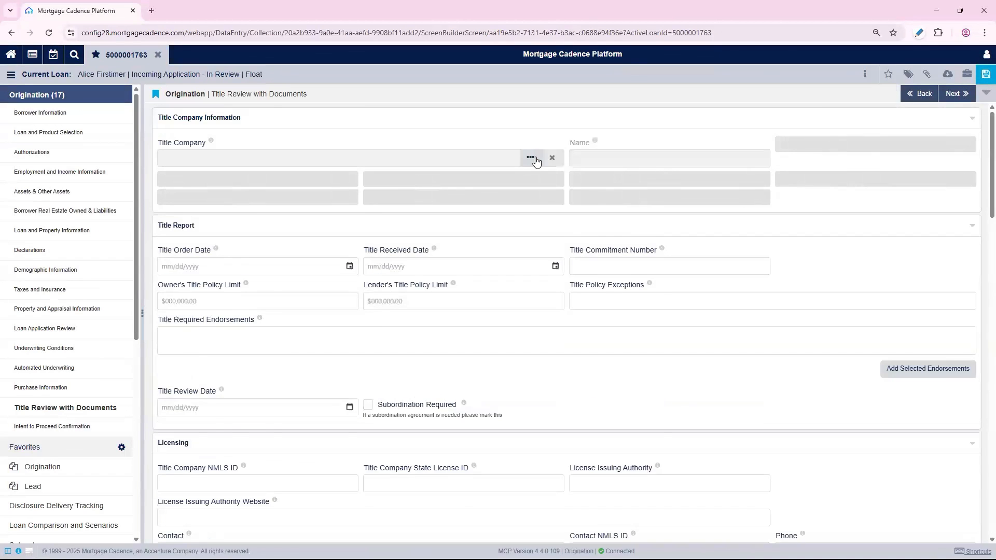
{"action": "left_click", "coordinate": [533, 159]}
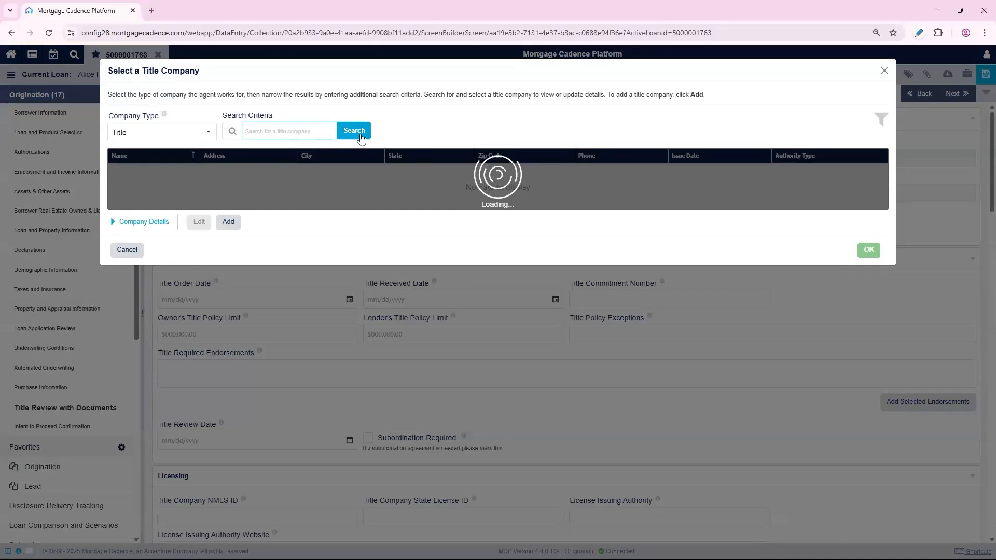
{"action": "left_click", "coordinate": [357, 132]}
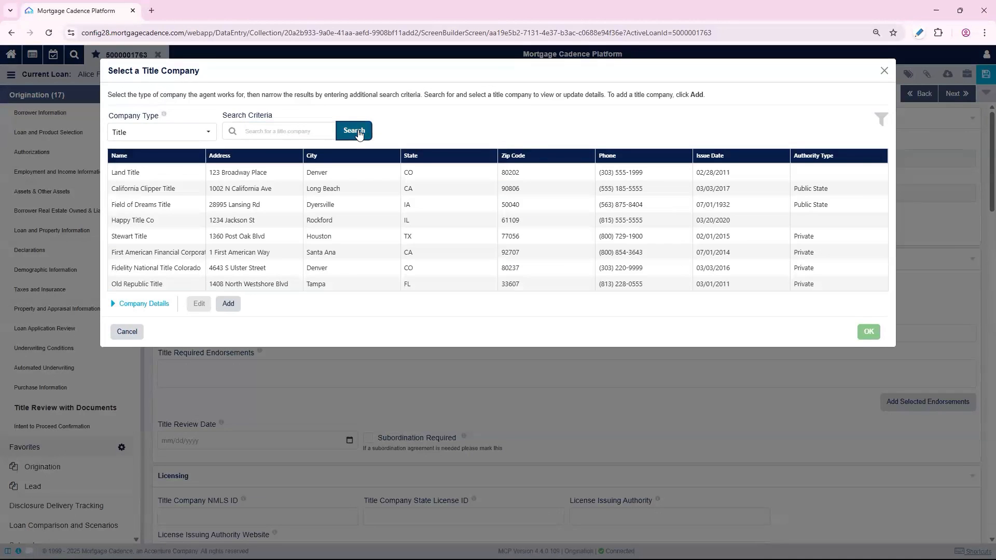
{"action": "left_click", "coordinate": [224, 252]}
{"action": "left_click", "coordinate": [236, 270]}
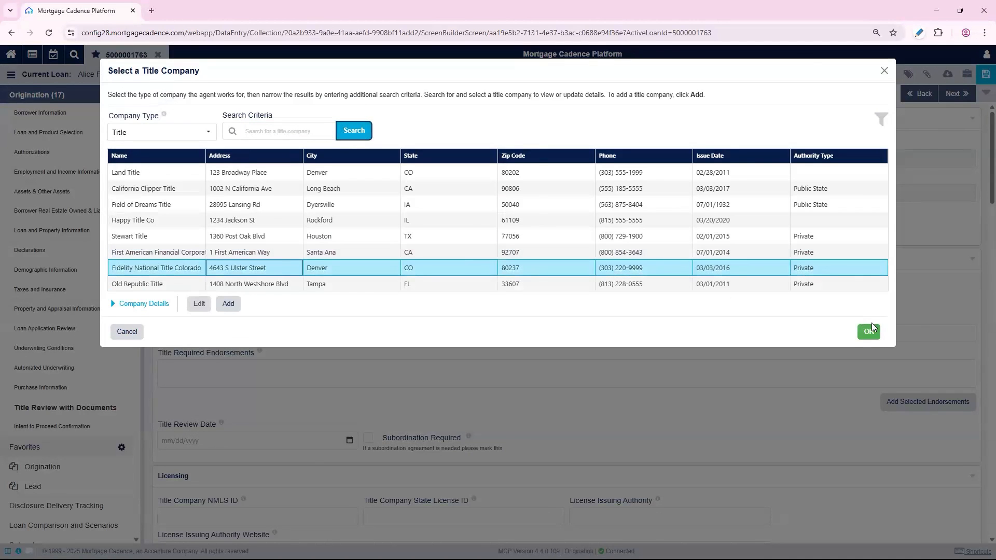
{"action": "left_click", "coordinate": [870, 332]}
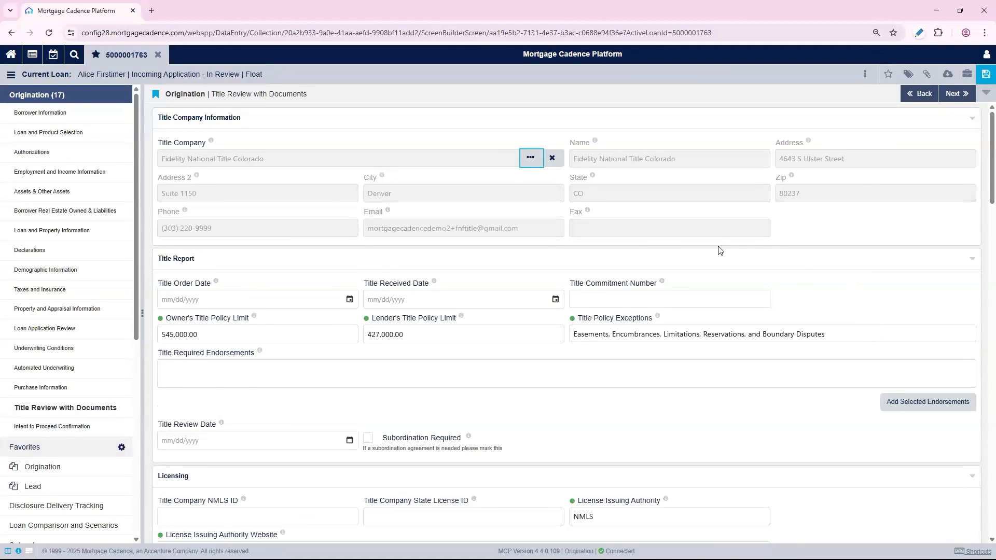
Search the page list for "loan fee", open the Loan Fees page, and collapse the side navigation
{"action": "scroll", "coordinate": [710, 296], "scroll_direction": "down", "scroll_amount": 1}
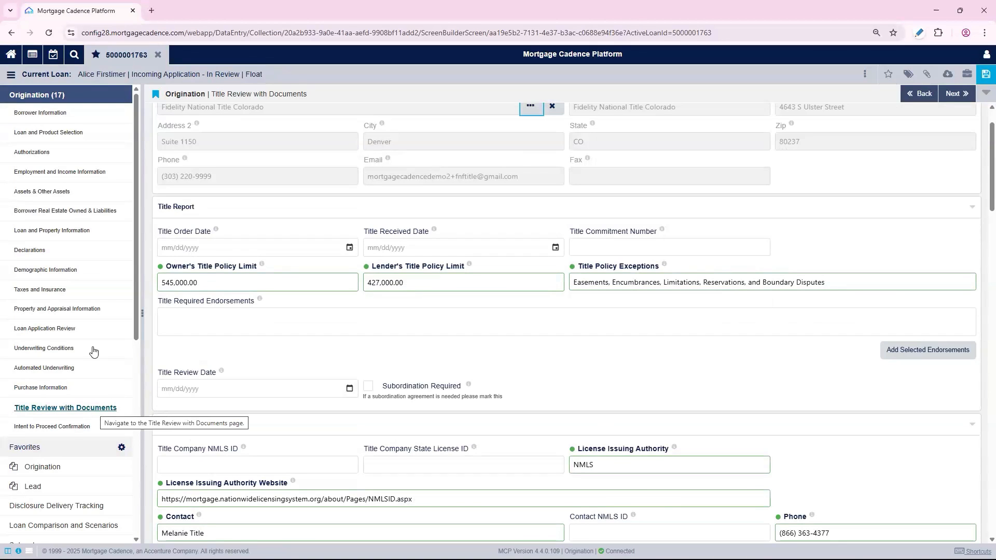
{"action": "left_click", "coordinate": [47, 96]}
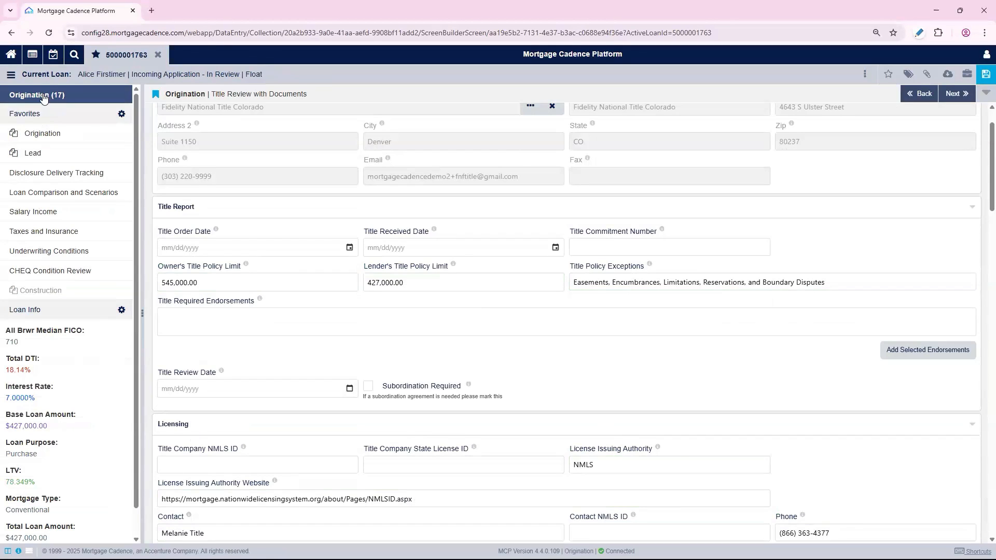
{"action": "left_click", "coordinate": [10, 74]}
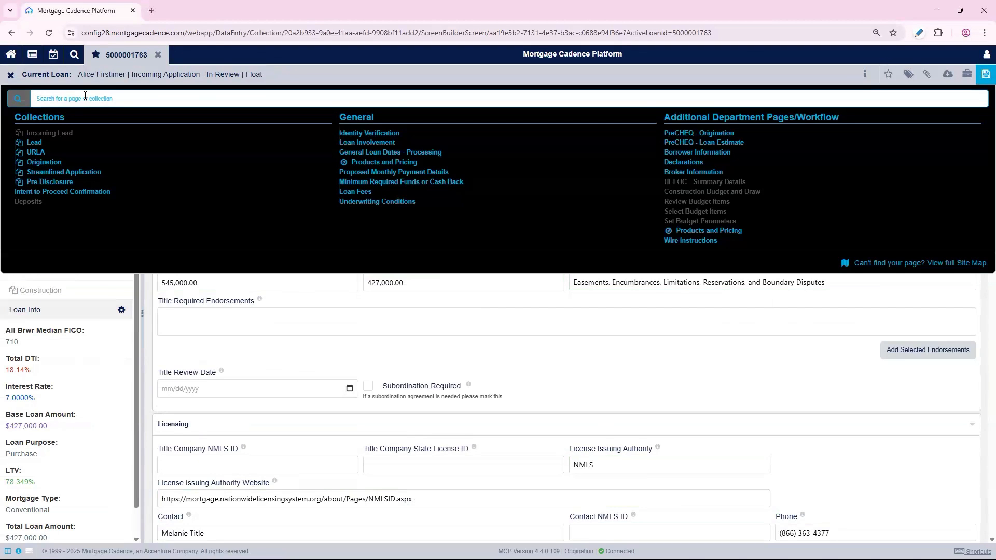
{"action": "type", "text": "loan fee"}
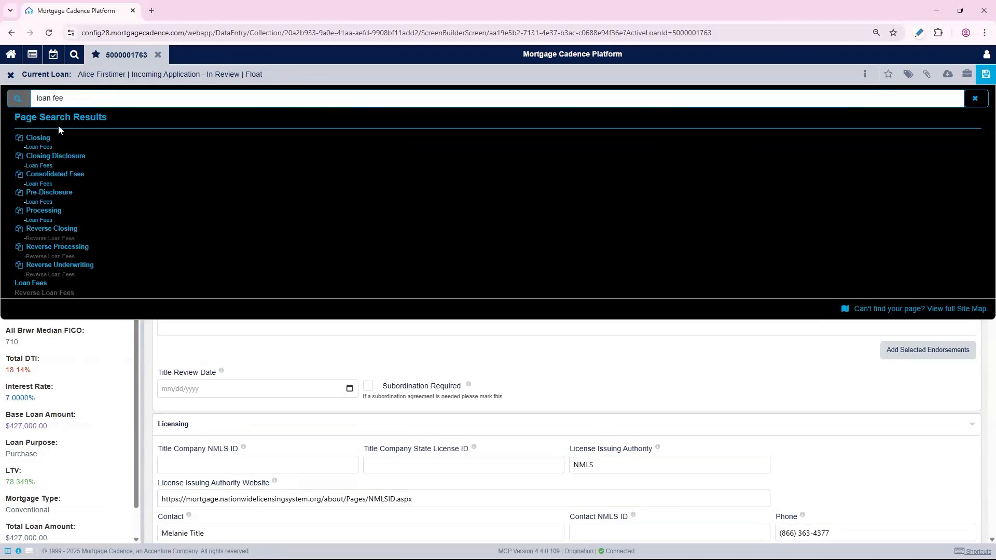
{"action": "left_click", "coordinate": [37, 285]}
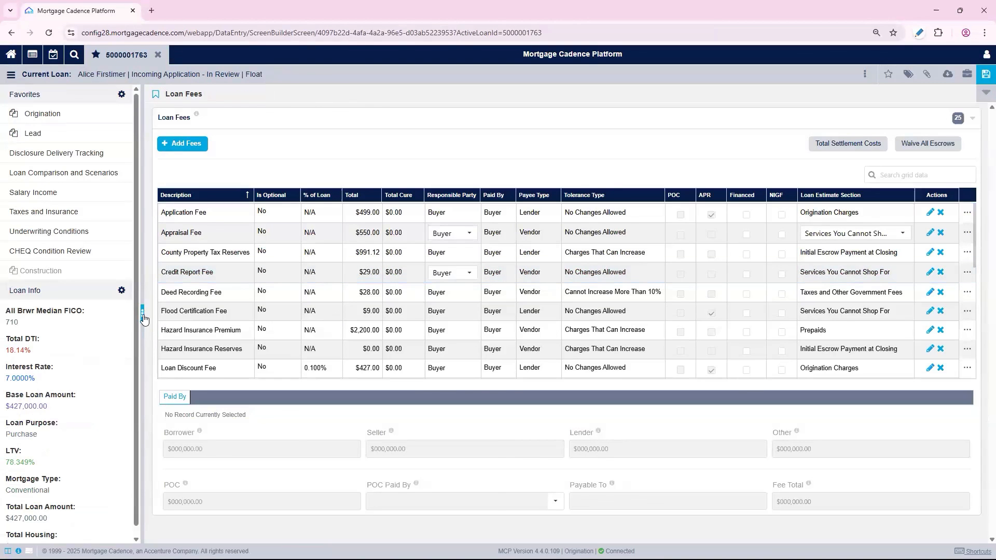
{"action": "left_click", "coordinate": [143, 316]}
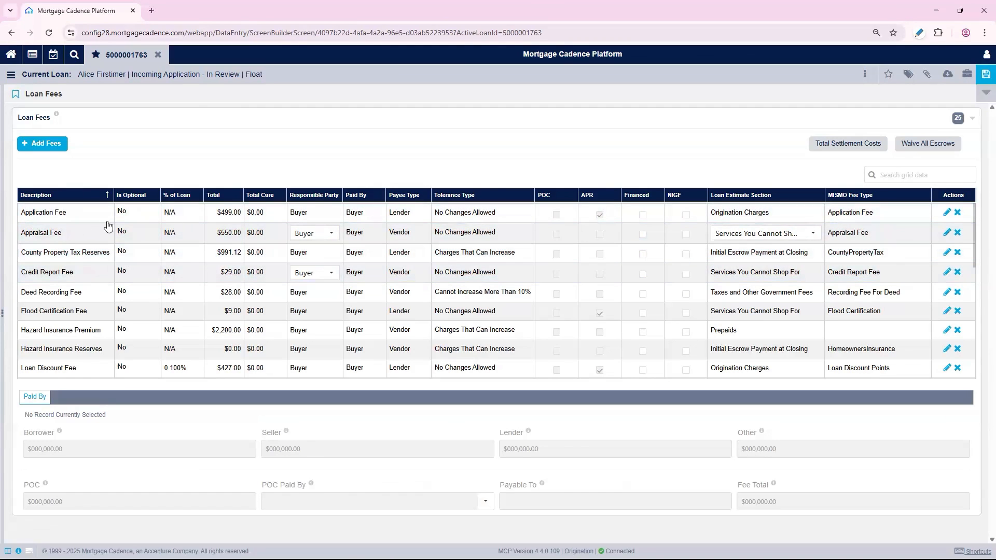
Edit the Hazard Insurance Reserves fee, set its next due date to 05/01/2026, and save the loan
{"action": "scroll", "coordinate": [155, 284], "scroll_direction": "down", "scroll_amount": 2}
{"action": "scroll", "coordinate": [156, 284], "scroll_direction": "down", "scroll_amount": 1}
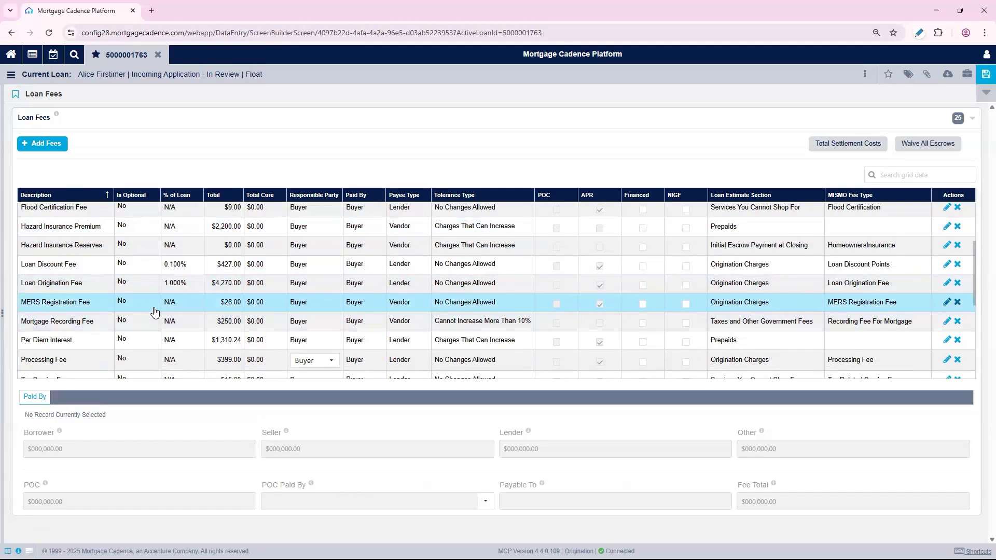
{"action": "scroll", "coordinate": [154, 311], "scroll_direction": "up", "scroll_amount": 2}
{"action": "scroll", "coordinate": [155, 312], "scroll_direction": "up", "scroll_amount": 2}
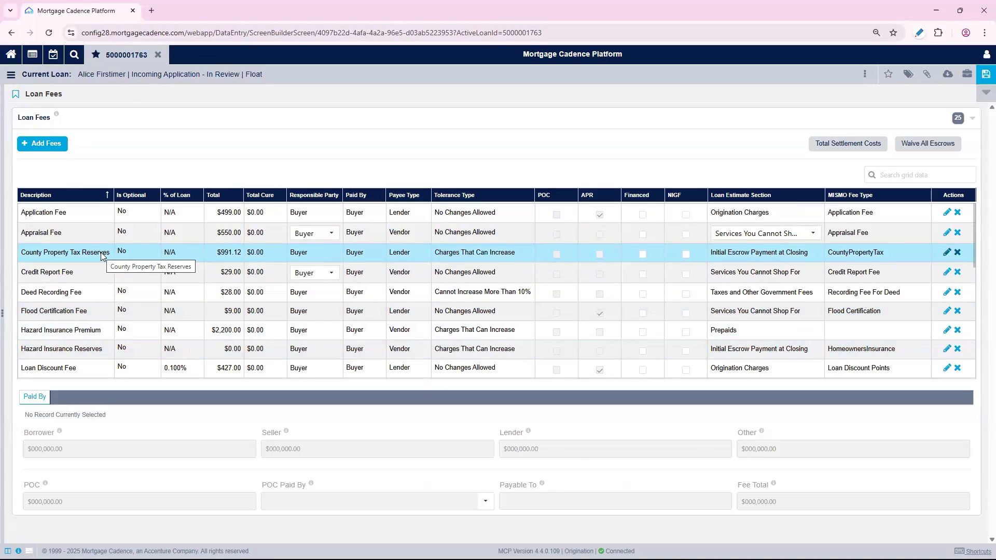
{"action": "left_click", "coordinate": [85, 348]}
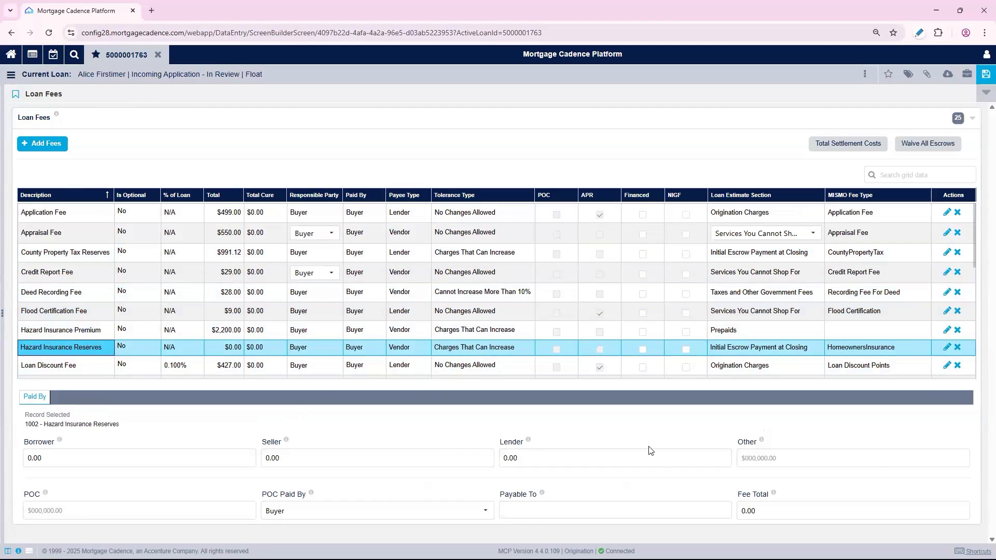
{"action": "left_click", "coordinate": [947, 347]}
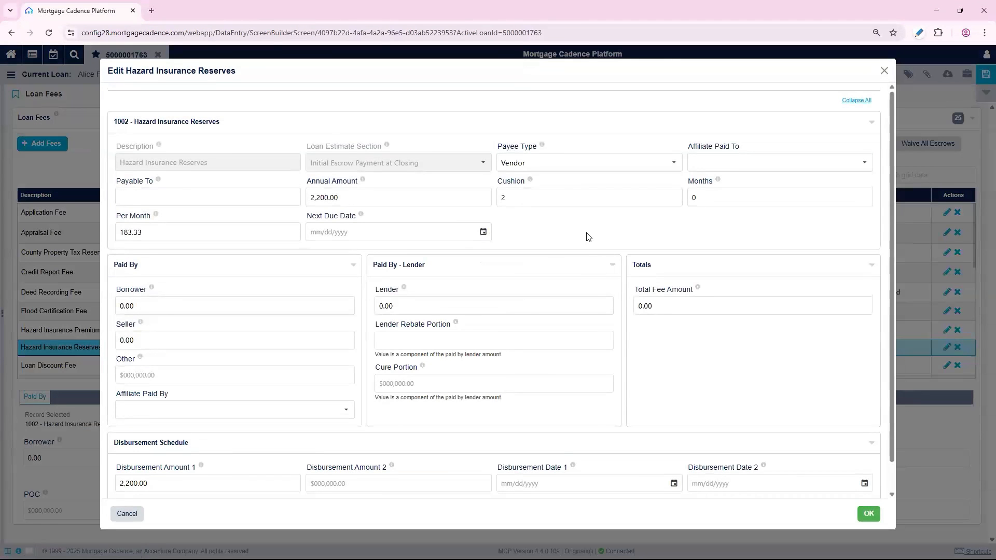
{"action": "left_click", "coordinate": [479, 233]}
{"action": "left_click", "coordinate": [381, 260]}
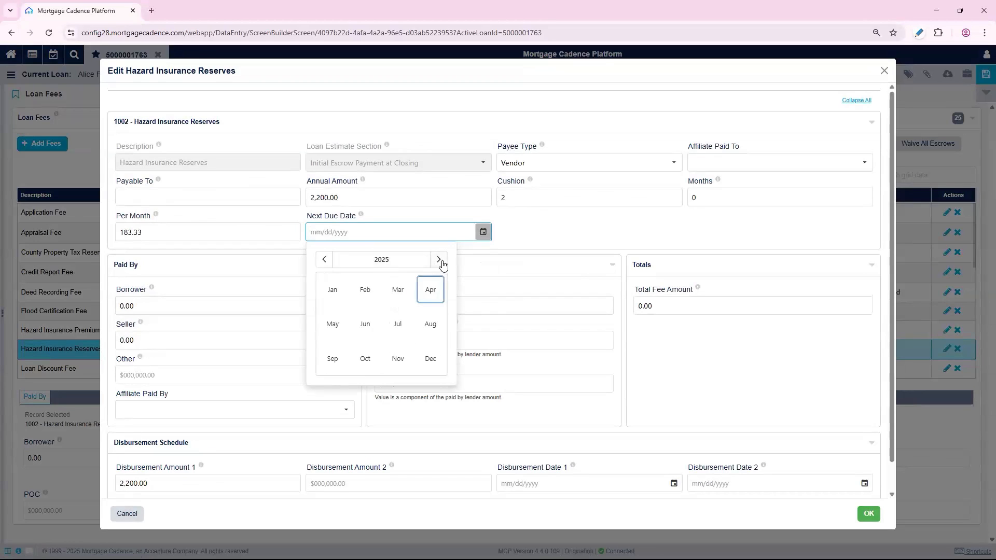
{"action": "left_click", "coordinate": [439, 259]}
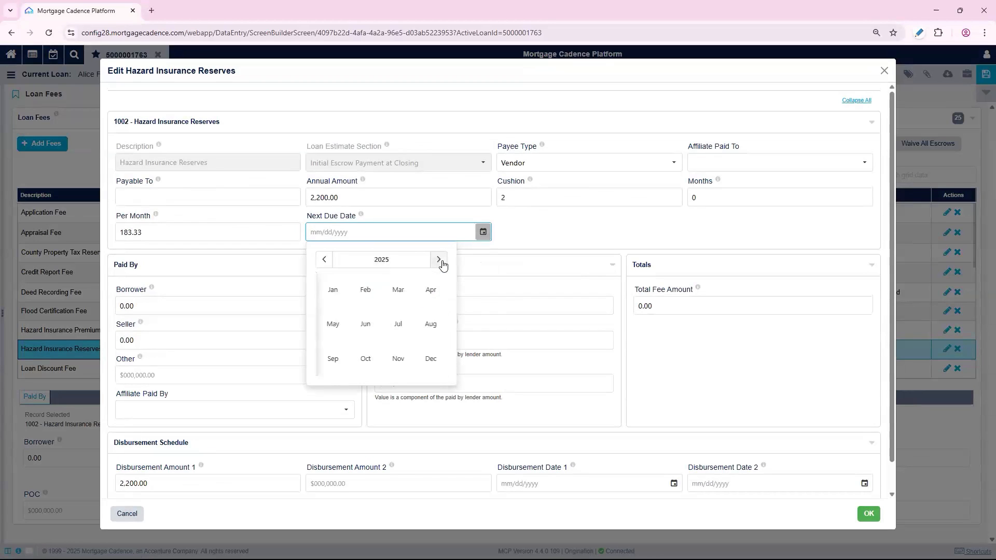
{"action": "left_click", "coordinate": [333, 324]}
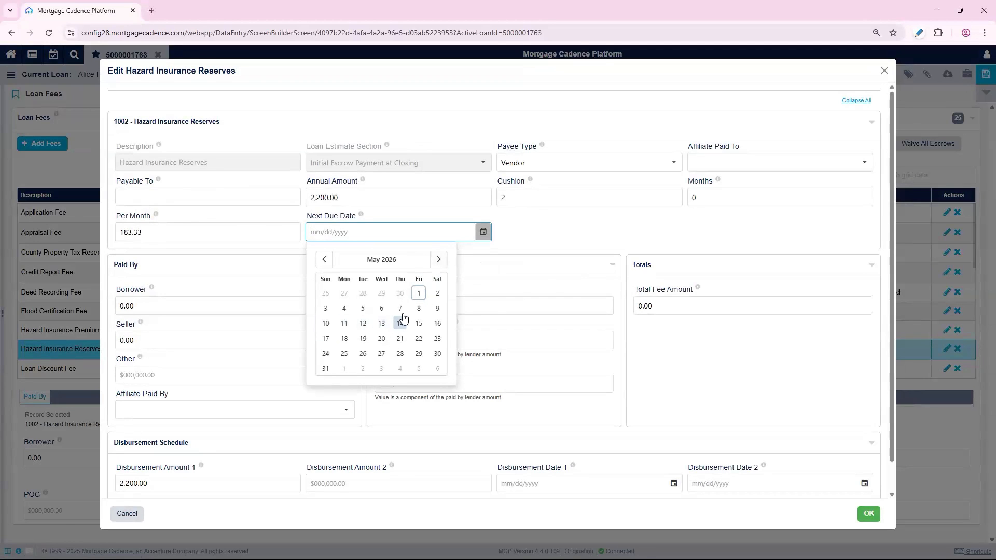
{"action": "left_click", "coordinate": [419, 293]}
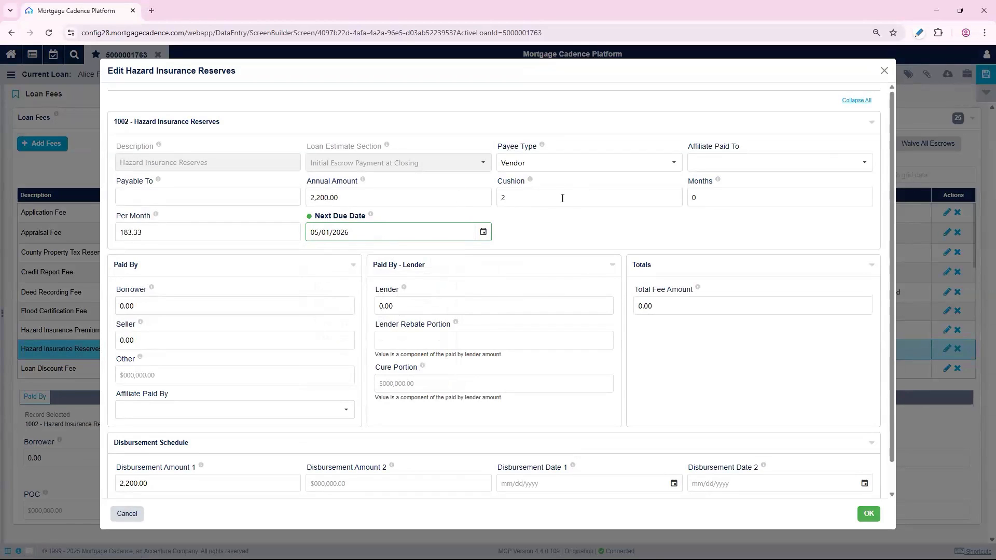
{"action": "left_click", "coordinate": [569, 220]}
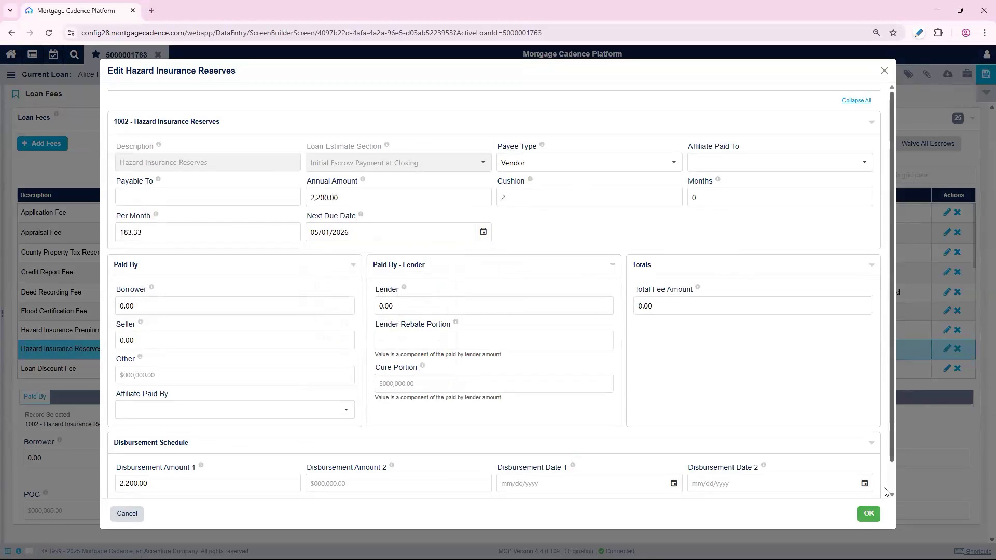
{"action": "left_click", "coordinate": [870, 516]}
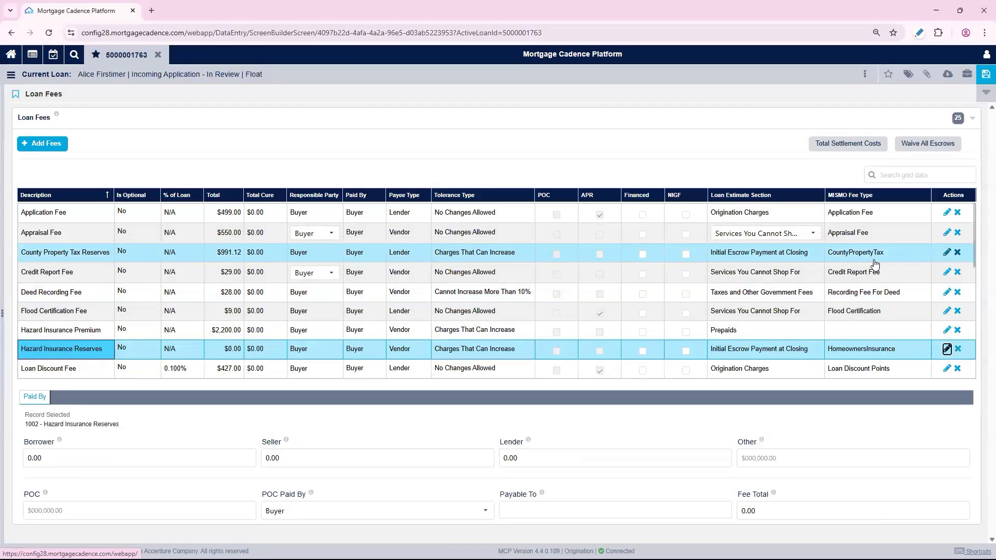
{"action": "left_click", "coordinate": [984, 77]}
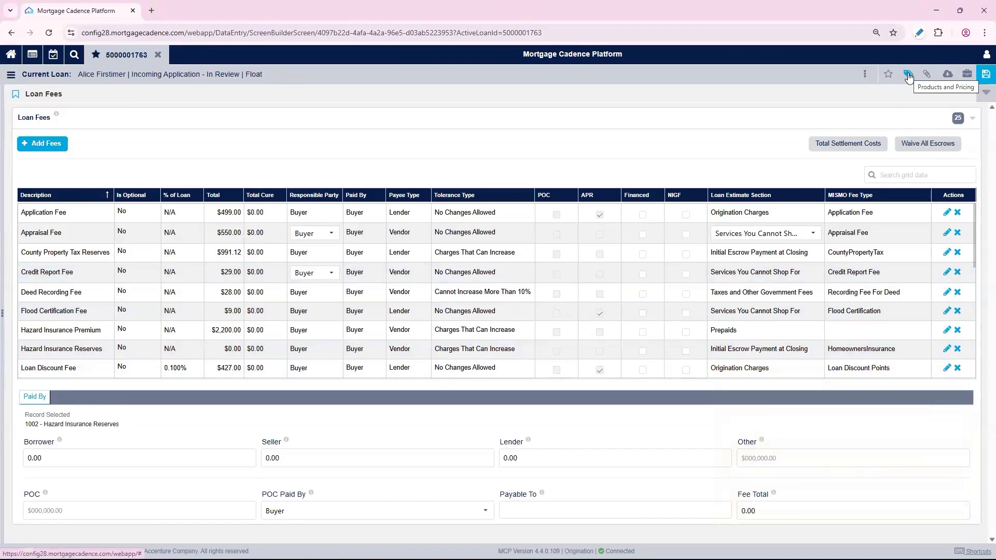
Open Products and Pricing, get eligible products, and expand the conditionally valid product group
{"action": "left_click", "coordinate": [908, 77]}
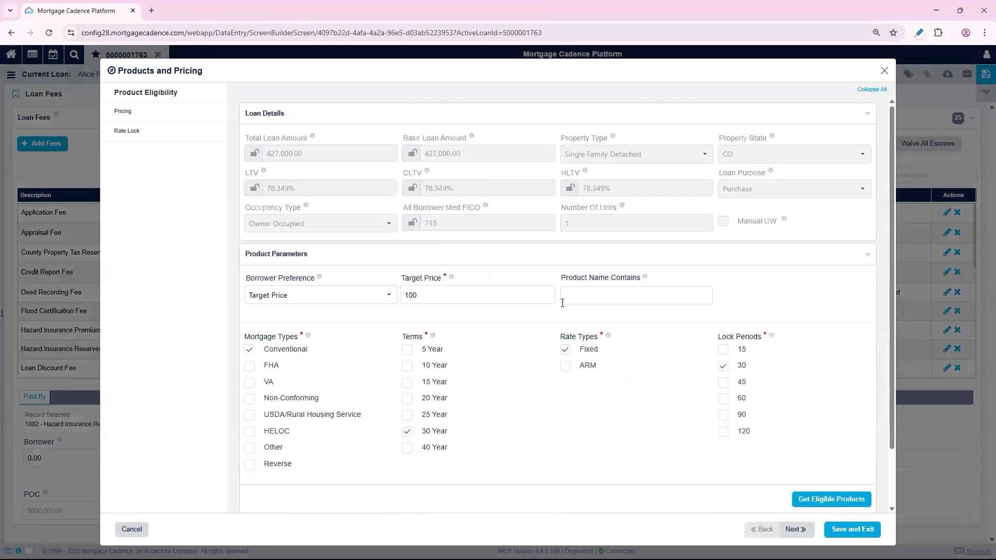
{"action": "scroll", "coordinate": [623, 400], "scroll_direction": "down", "scroll_amount": 1}
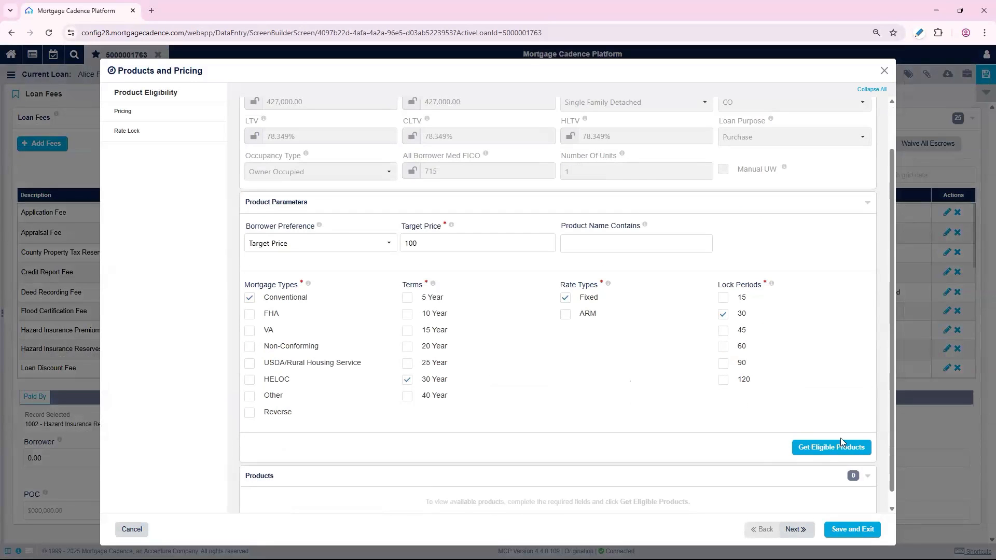
{"action": "left_click", "coordinate": [849, 451]}
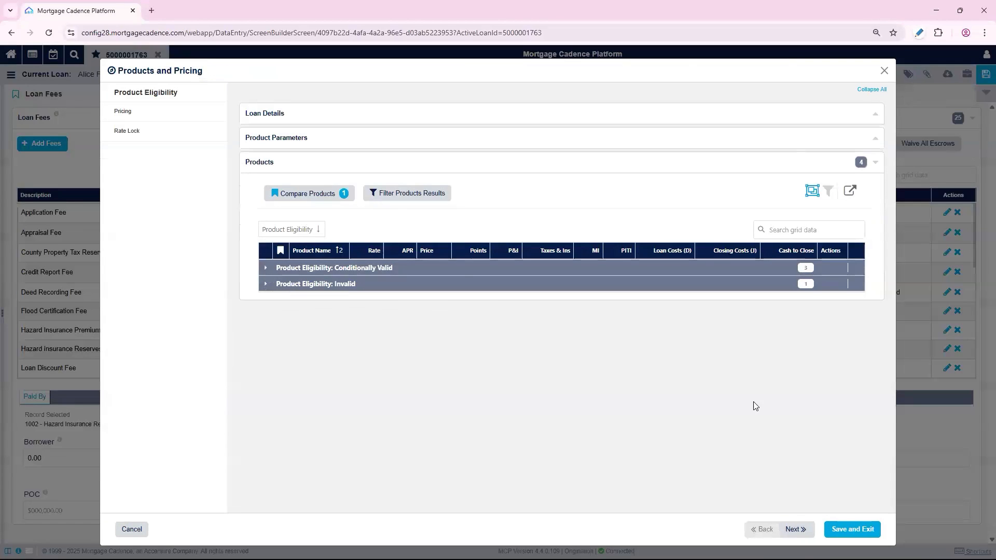
{"action": "left_click", "coordinate": [266, 268]}
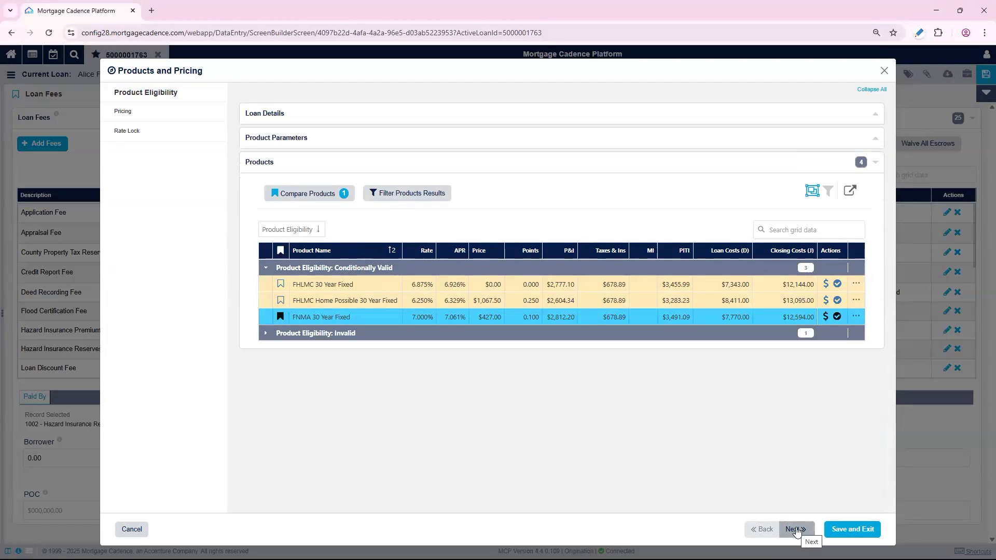
Go to the Pricing page and select the 30-day lock price at the 7.000% interest rate
{"action": "left_click", "coordinate": [796, 529]}
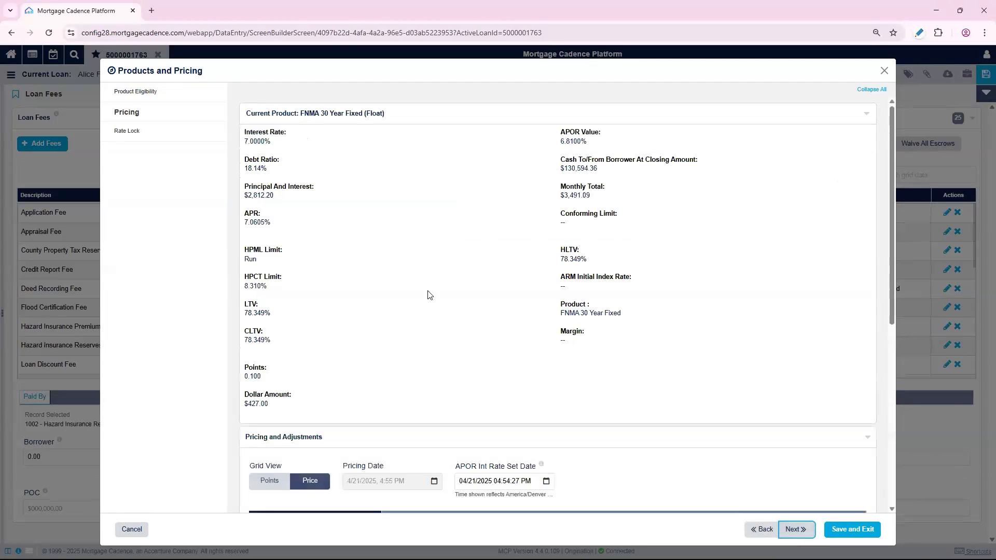
{"action": "scroll", "coordinate": [430, 296], "scroll_direction": "down", "scroll_amount": 2}
{"action": "scroll", "coordinate": [432, 297], "scroll_direction": "down", "scroll_amount": 2}
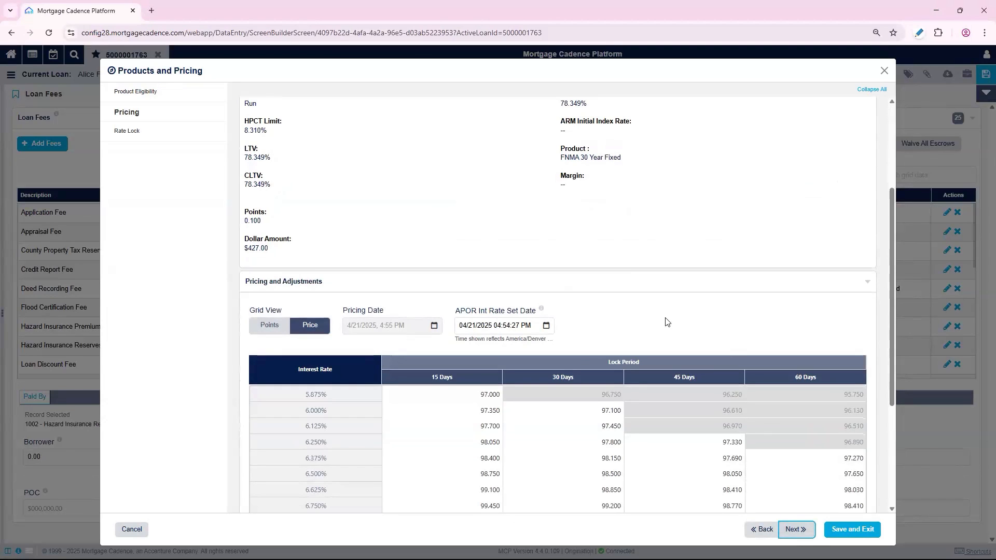
{"action": "scroll", "coordinate": [727, 352], "scroll_direction": "down", "scroll_amount": 5}
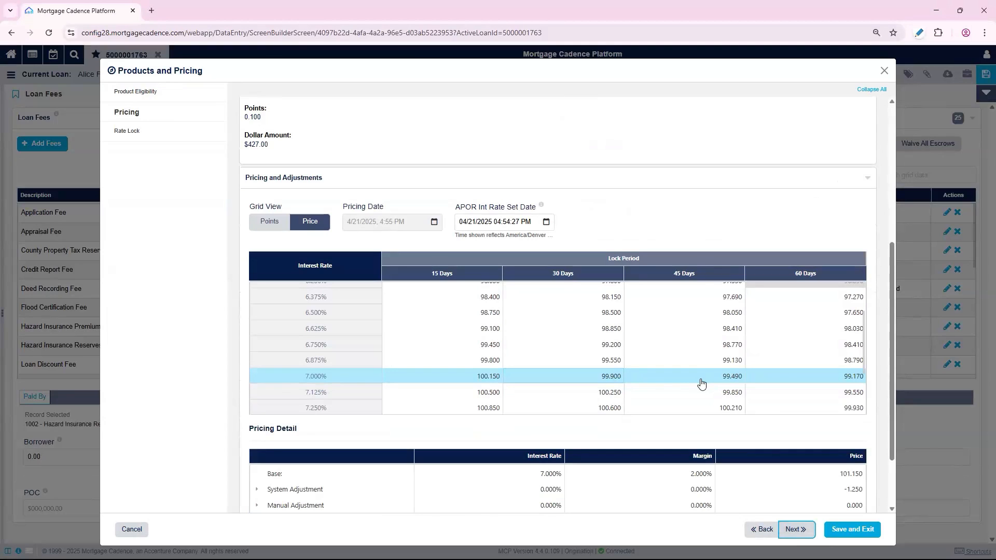
{"action": "left_click", "coordinate": [600, 379]}
{"action": "left_click", "coordinate": [599, 377]}
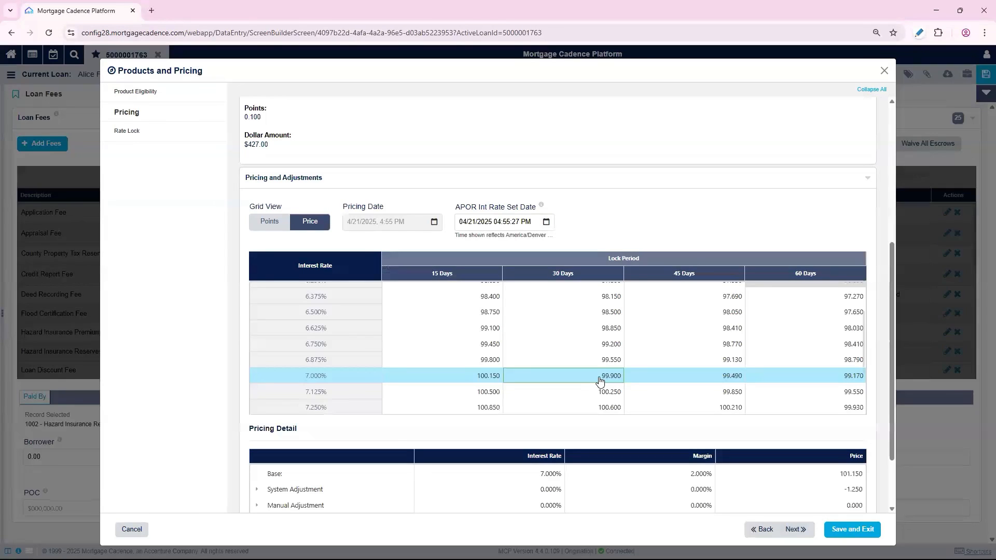
{"action": "scroll", "coordinate": [723, 448], "scroll_direction": "down", "scroll_amount": 2}
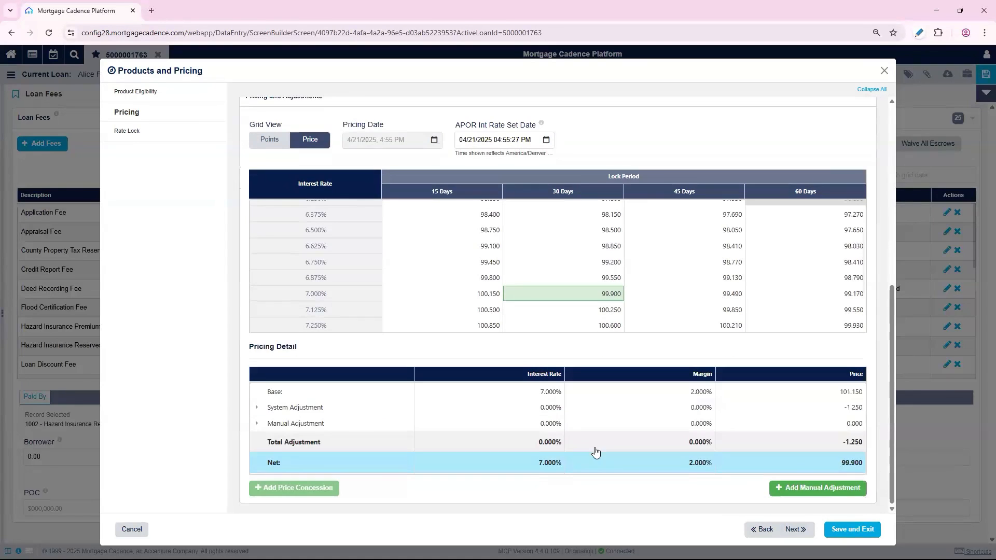
Inspect the System Adjustment breakdown in the pricing detail
{"action": "left_click", "coordinate": [257, 408]}
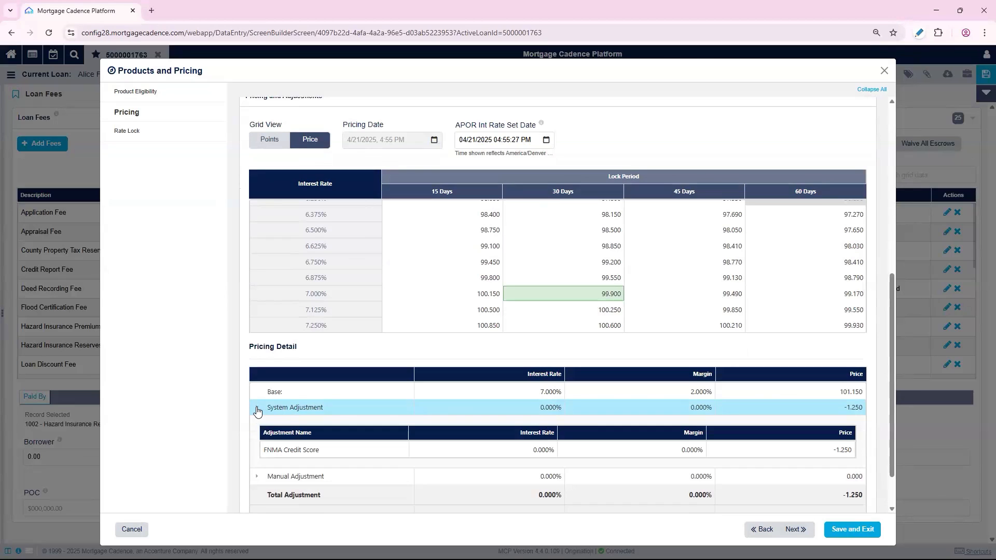
{"action": "left_click", "coordinate": [257, 408]}
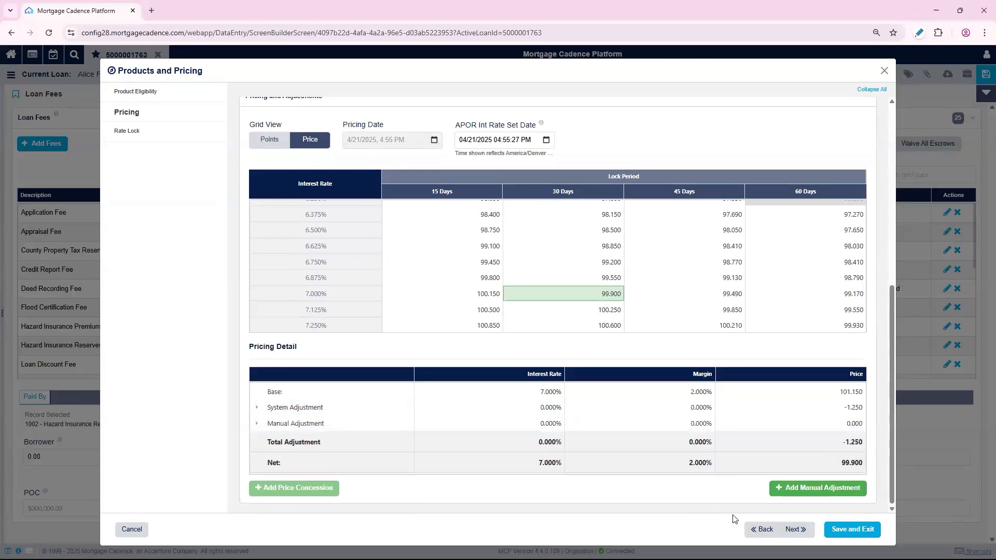
Continue to Rate Lock, apply the Request Lock action, and save and exit Products and Pricing
{"action": "left_click", "coordinate": [802, 533]}
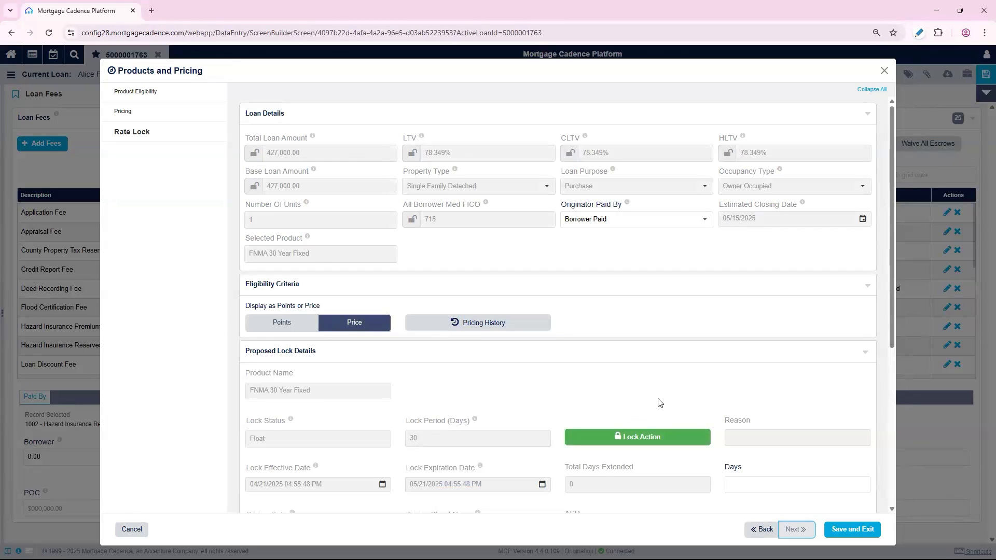
{"action": "scroll", "coordinate": [642, 373], "scroll_direction": "down", "scroll_amount": 1}
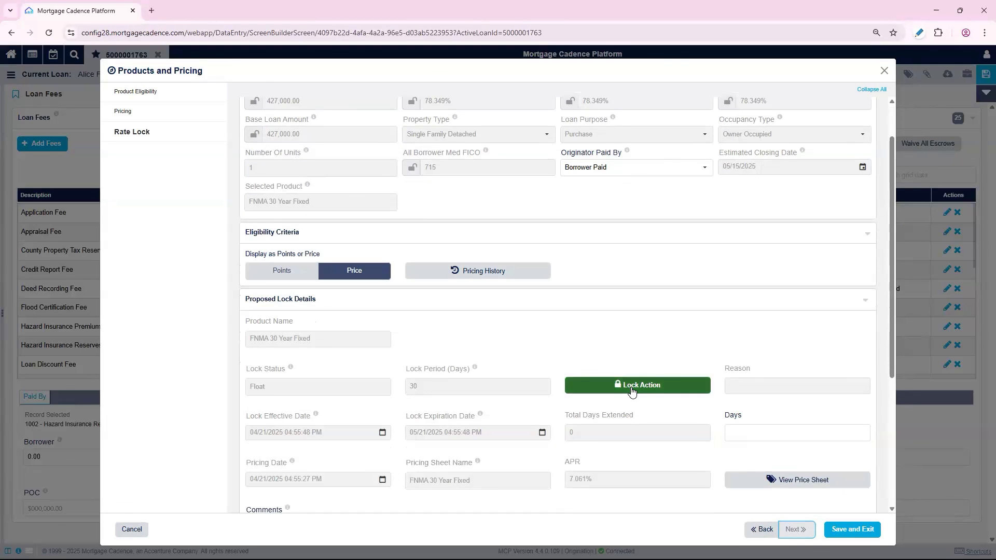
{"action": "left_click", "coordinate": [632, 390]}
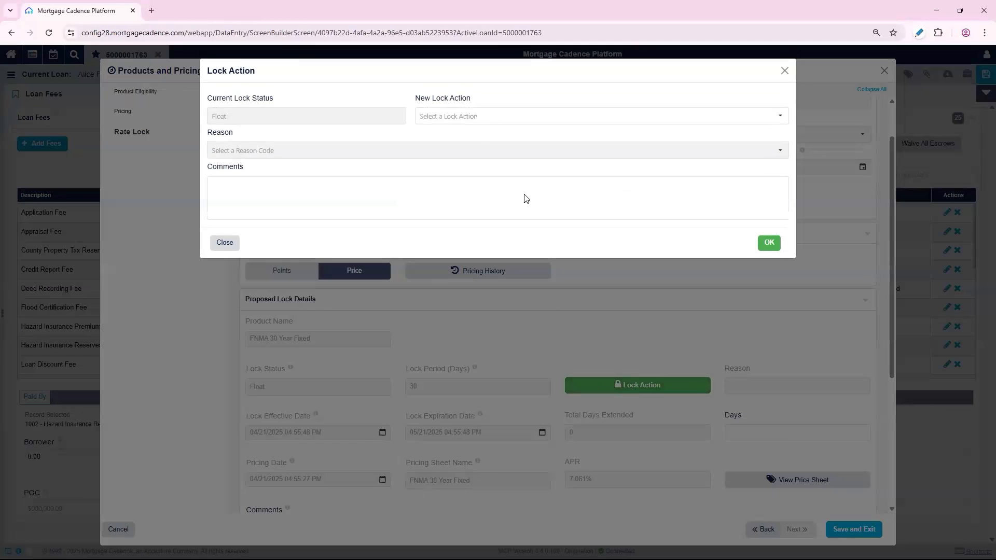
{"action": "left_click", "coordinate": [471, 119]}
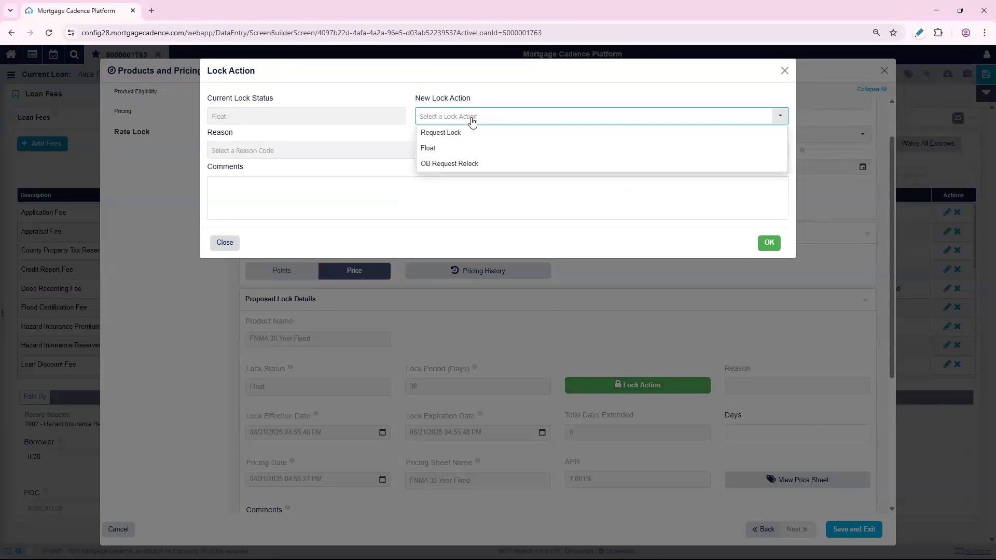
{"action": "left_click", "coordinate": [456, 134]}
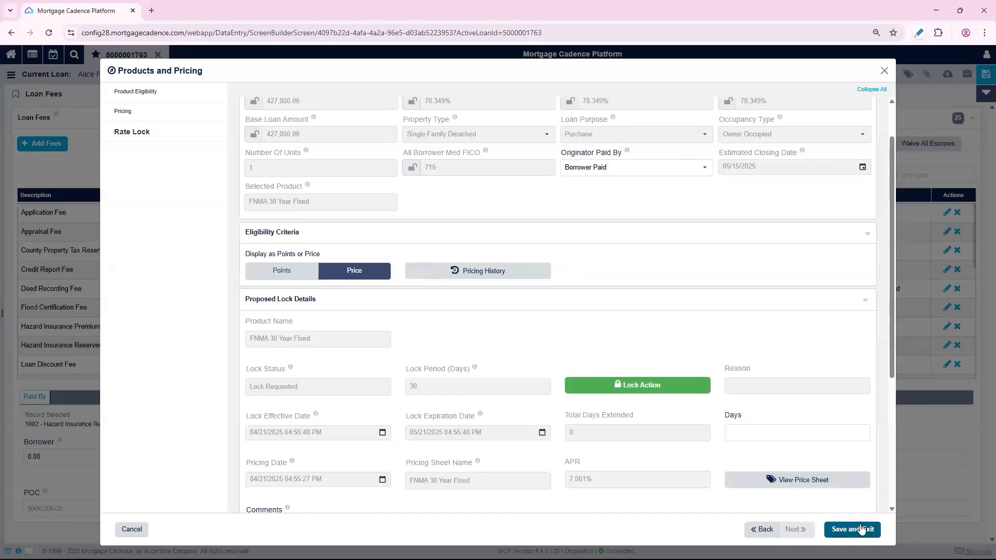
{"action": "left_click", "coordinate": [859, 534]}
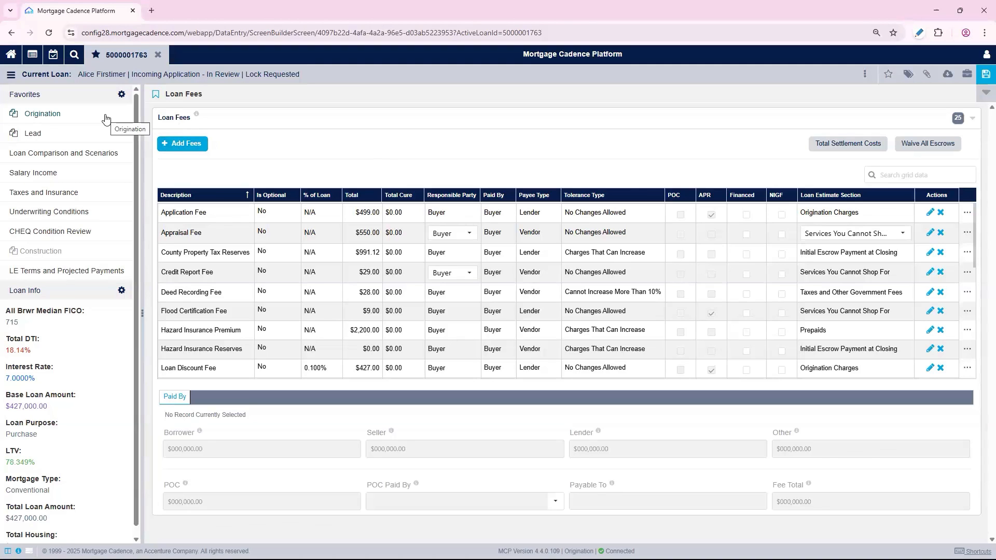
Open LE Terms and Projected Payments, reload the loan, and set the Loan Estimate Issue Date to 04/21/2025
{"action": "left_click", "coordinate": [94, 271]}
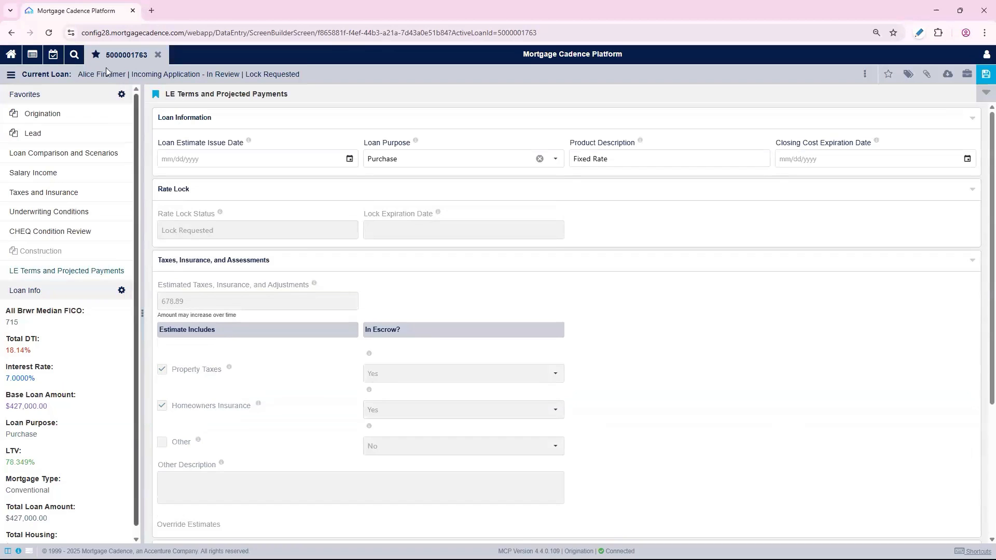
{"action": "left_click", "coordinate": [97, 56]}
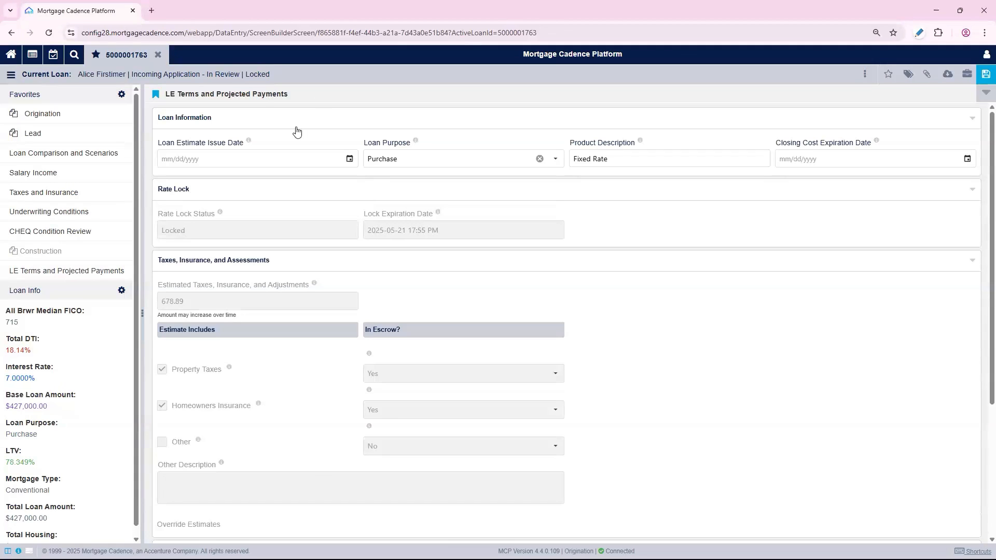
{"action": "left_click", "coordinate": [349, 159]}
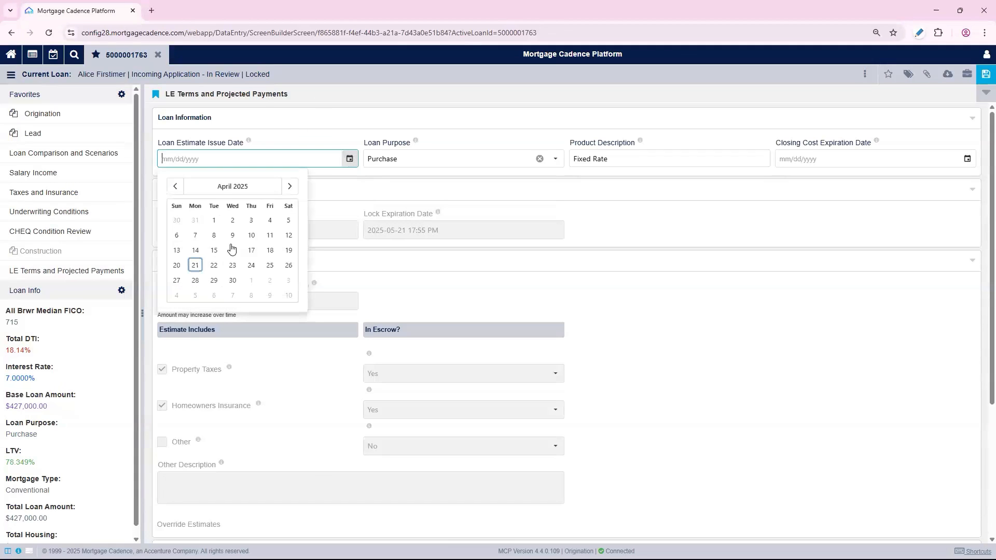
{"action": "left_click", "coordinate": [195, 265]}
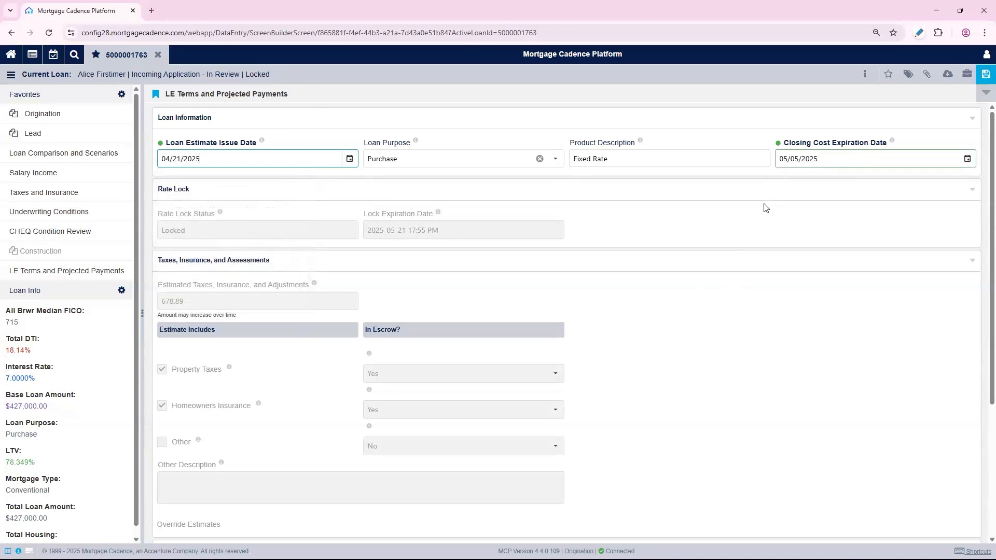
Open Order Documents, start a new package order, and save the loan's unsaved changes
{"action": "left_click", "coordinate": [927, 75]}
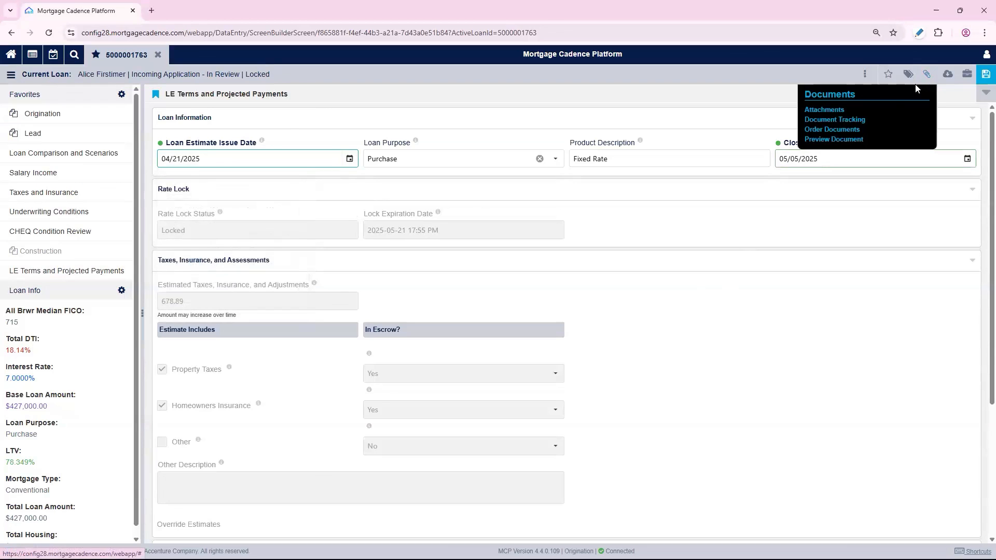
{"action": "left_click", "coordinate": [833, 130]}
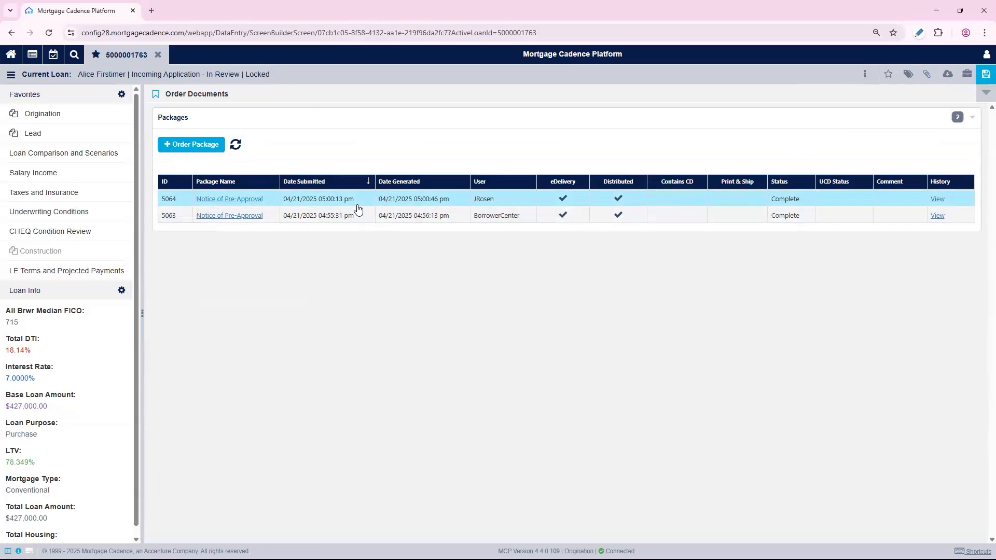
{"action": "left_click", "coordinate": [200, 146]}
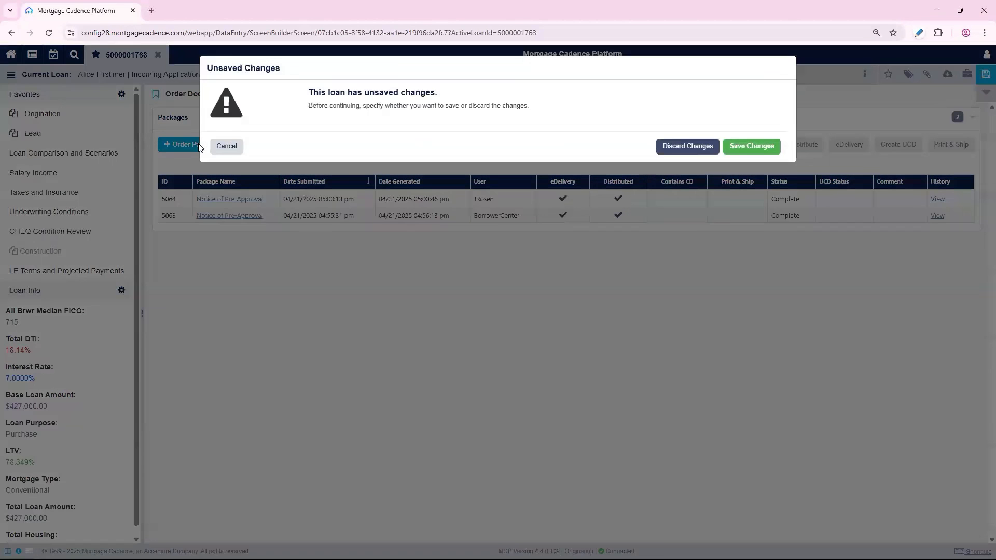
{"action": "left_click", "coordinate": [677, 149]}
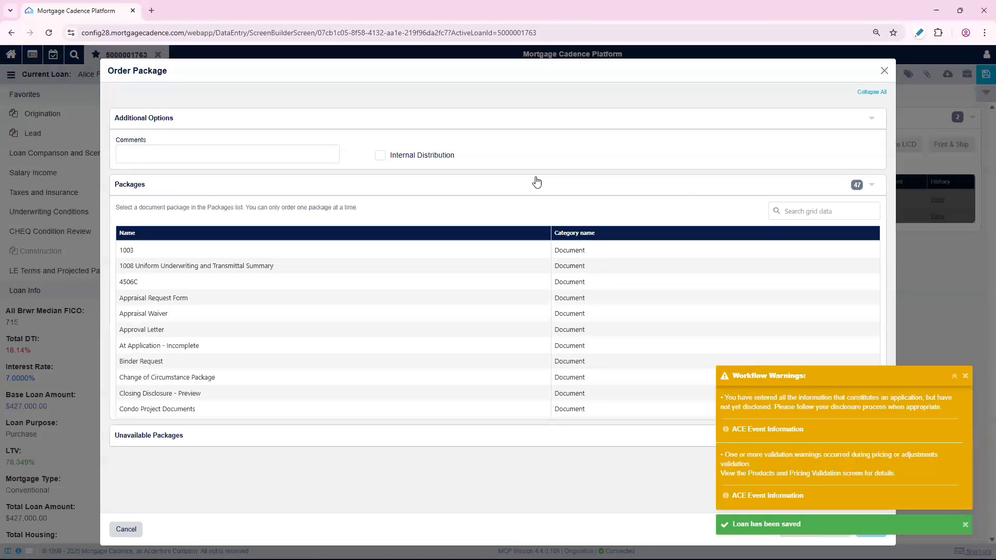
Search the packages for "init", select the Initial Disclosures Package, and order it
{"action": "left_click", "coordinate": [838, 212]}
{"action": "type", "text": "init"}
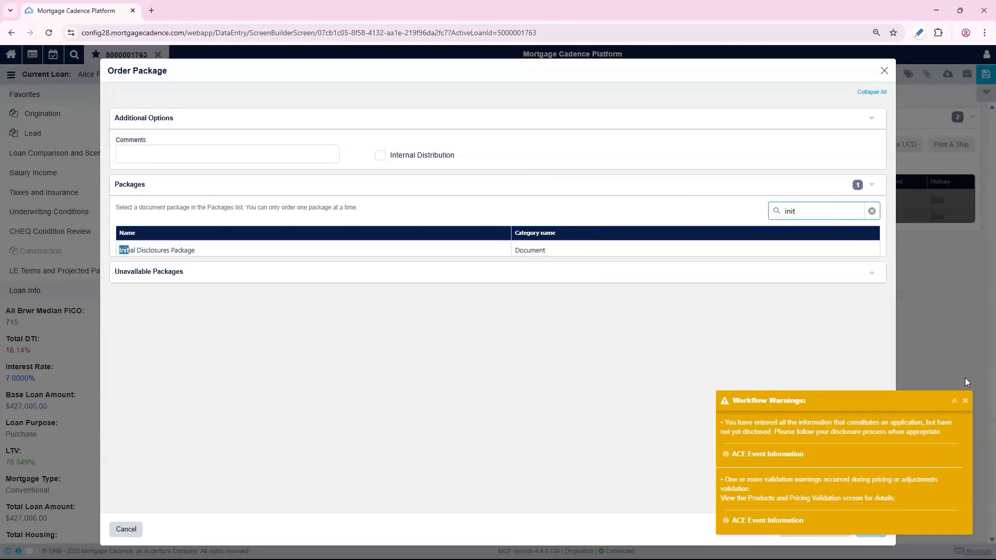
{"action": "left_click", "coordinate": [965, 401]}
{"action": "left_click", "coordinate": [244, 251]}
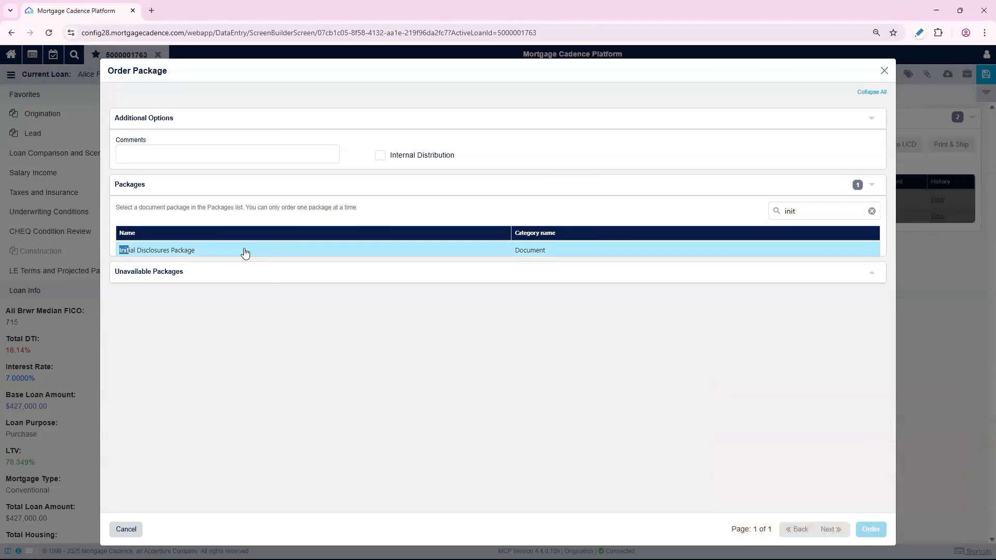
{"action": "left_click", "coordinate": [869, 530]}
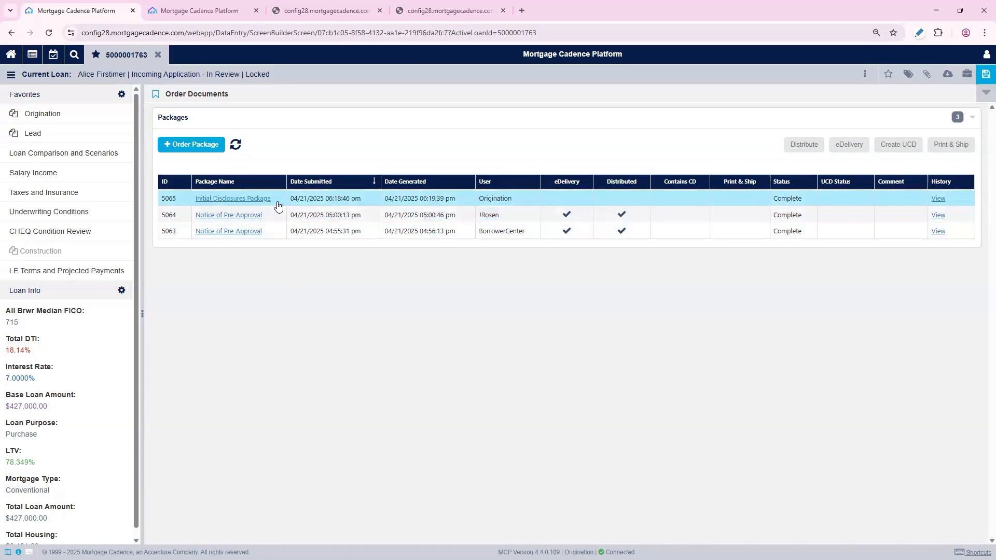
Open the generated Initial Disclosures Package and browse to its Reconsideration of value disclosure section
{"action": "left_click", "coordinate": [232, 199]}
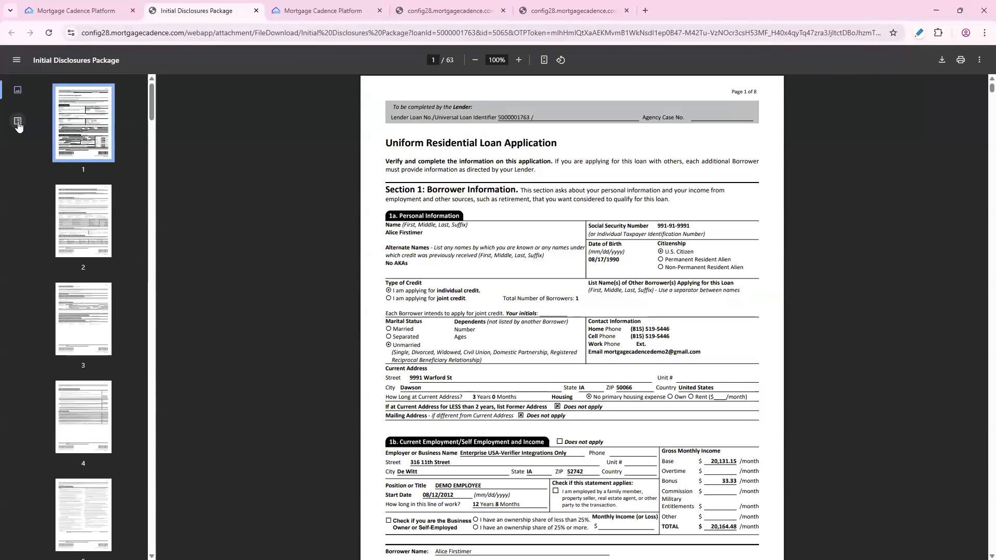
{"action": "left_click", "coordinate": [18, 123]}
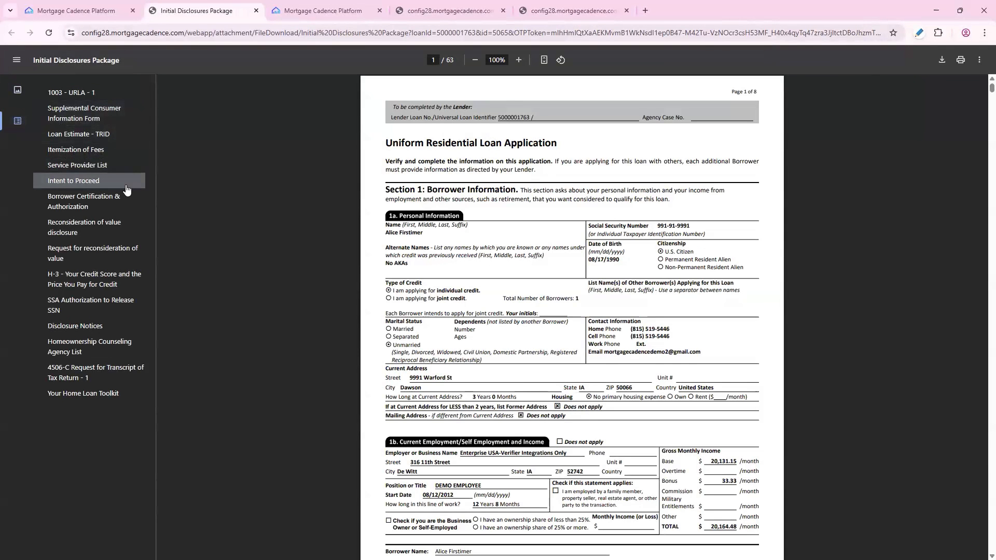
{"action": "left_click", "coordinate": [129, 227]}
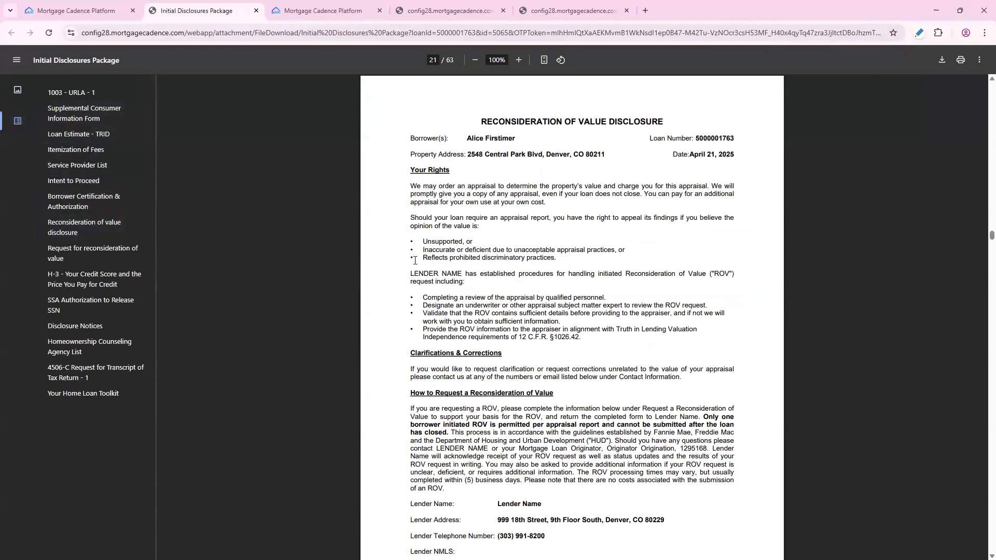
{"action": "left_click", "coordinate": [53, 11]}
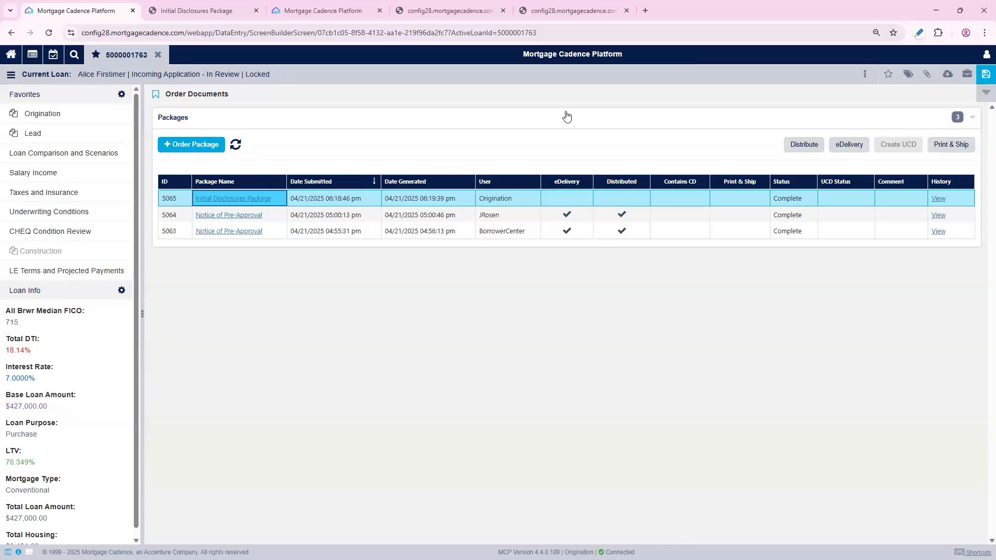
Send the Initial Disclosures Package by eDelivery using Secure Delivery with Signature to the borrower
{"action": "left_click", "coordinate": [851, 146]}
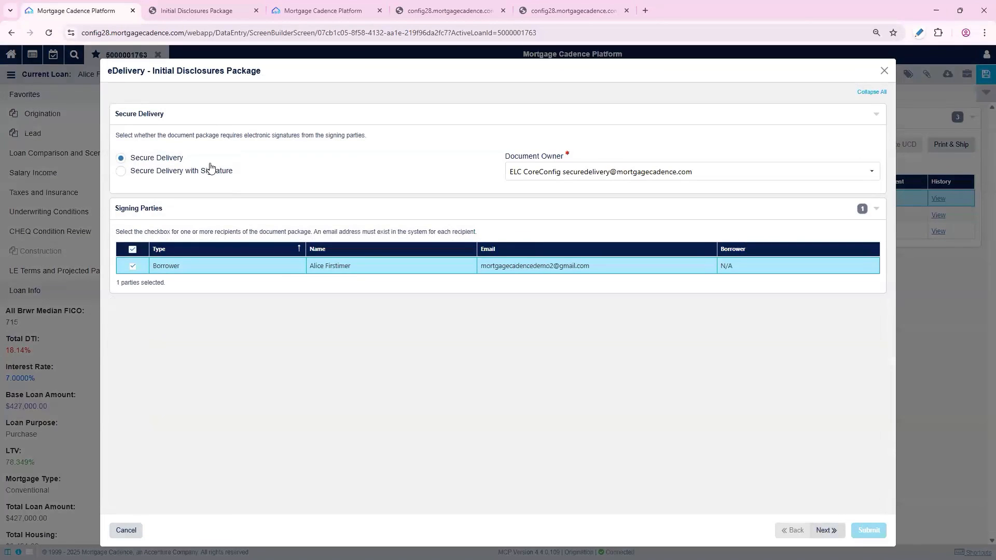
{"action": "left_click", "coordinate": [206, 171]}
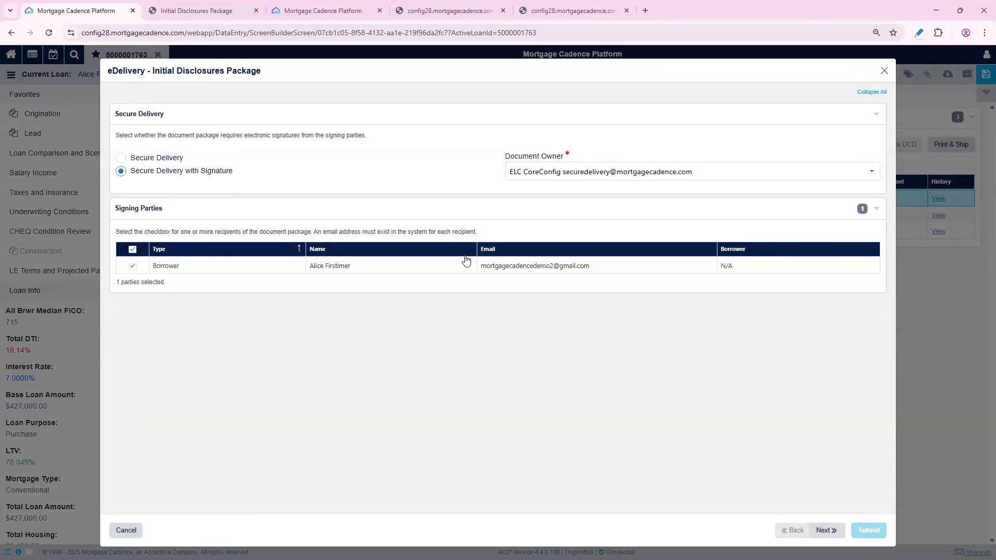
{"action": "left_click", "coordinate": [554, 268]}
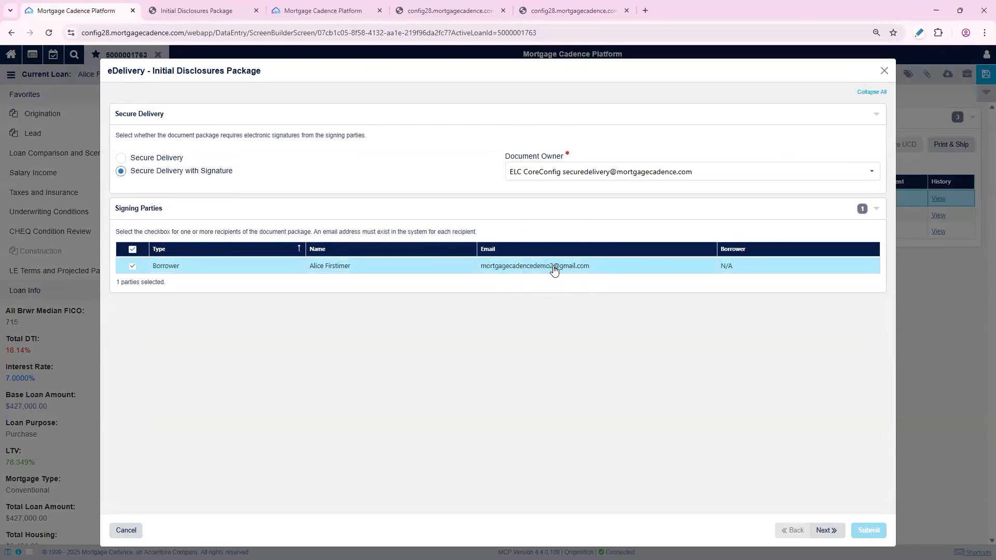
{"action": "left_click", "coordinate": [827, 531]}
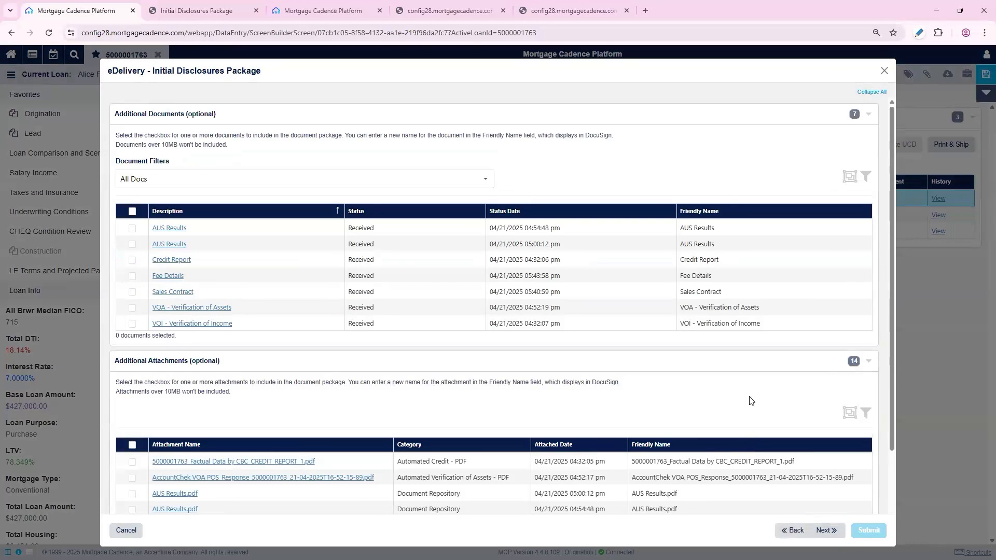
{"action": "scroll", "coordinate": [851, 467], "scroll_direction": "down", "scroll_amount": 3}
{"action": "left_click", "coordinate": [827, 531]}
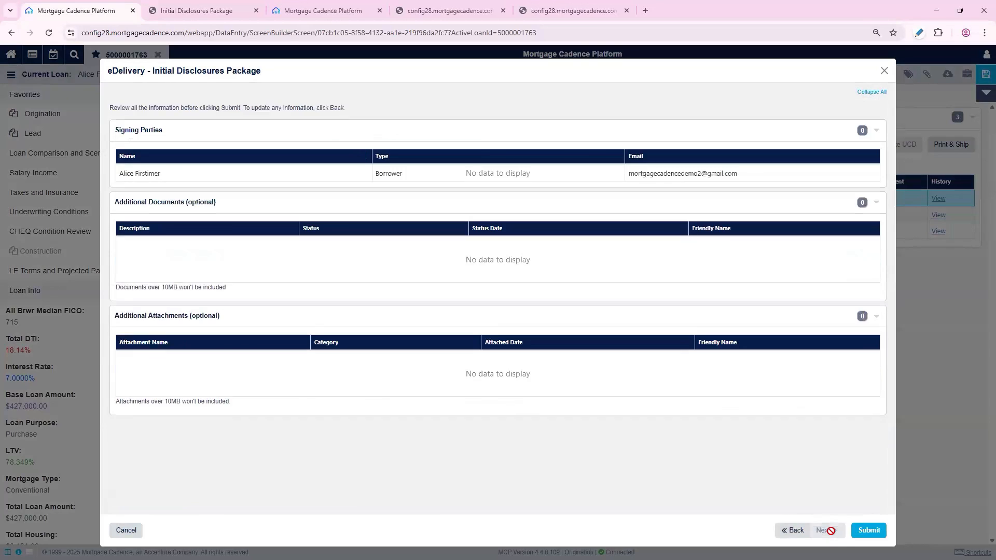
{"action": "left_click", "coordinate": [870, 531]}
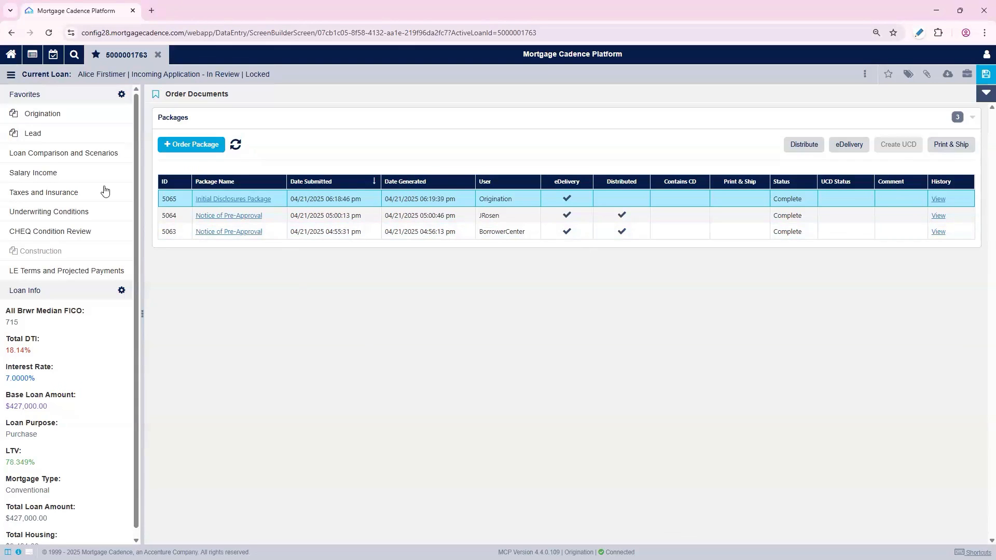
Search the page list for "discl" and open Disclosure Delivery Tracking
{"action": "left_click", "coordinate": [10, 73]}
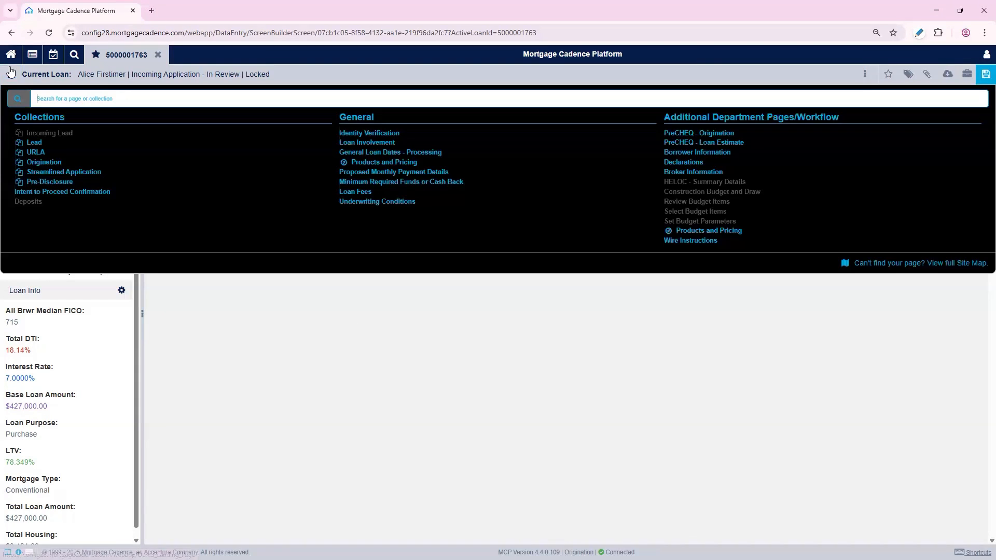
{"action": "type", "text": "discl"}
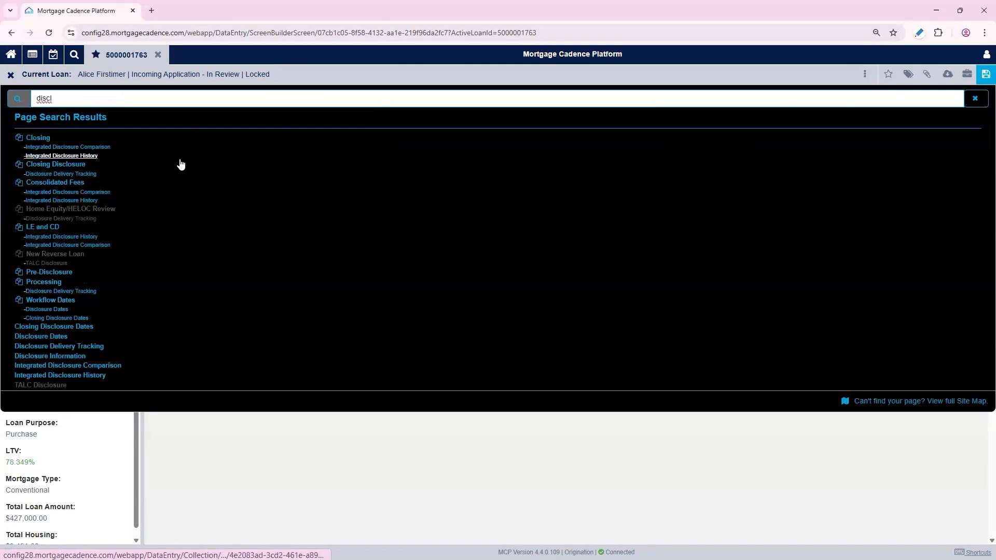
{"action": "left_click", "coordinate": [100, 347]}
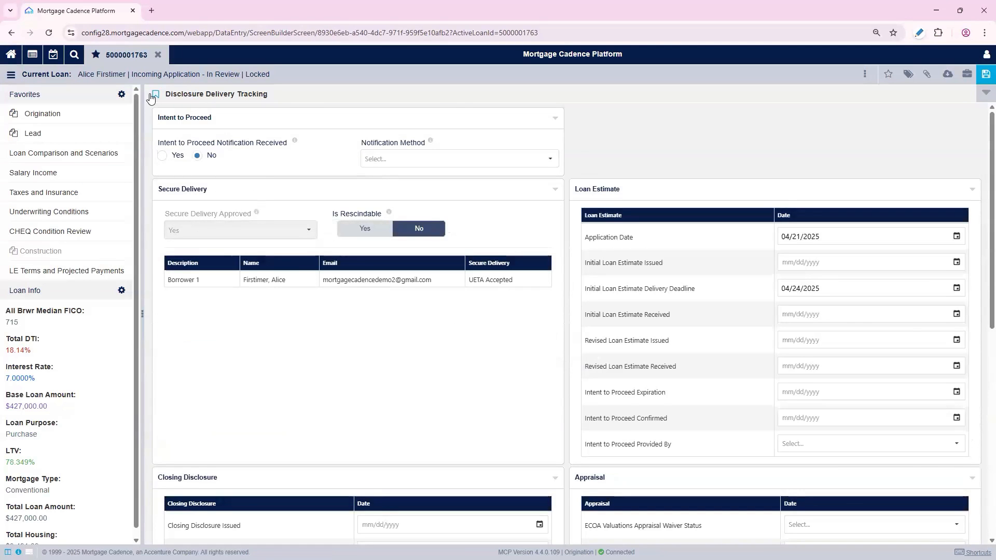
Reload the loan and review the disclosure dates and package status on Disclosure Delivery Tracking
{"action": "left_click", "coordinate": [100, 55]}
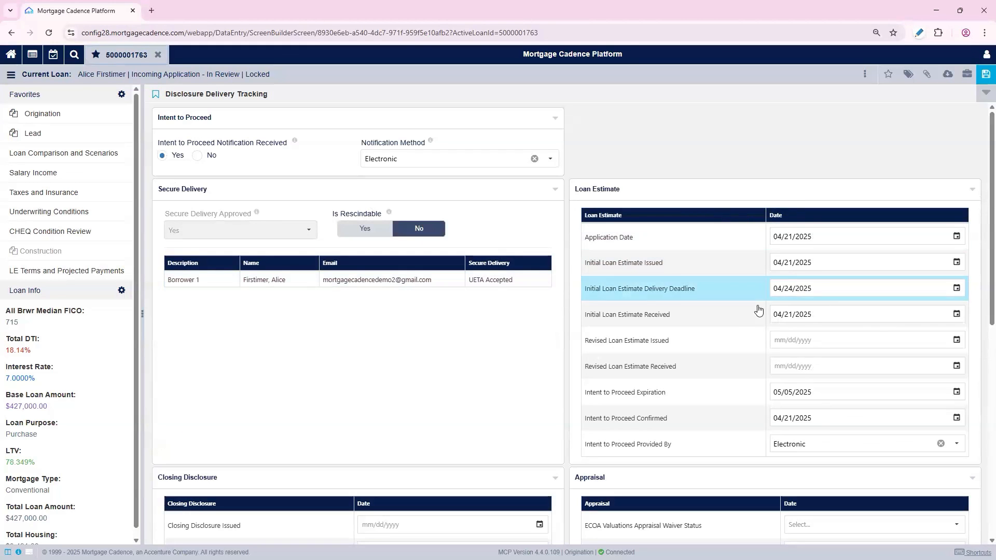
{"action": "scroll", "coordinate": [467, 277], "scroll_direction": "down", "scroll_amount": 6}
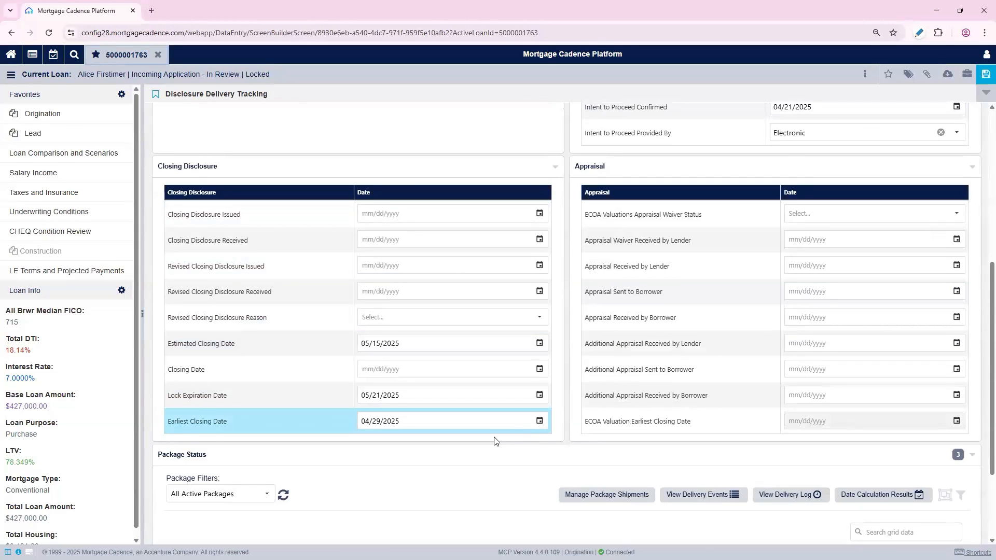
{"action": "scroll", "coordinate": [494, 441], "scroll_direction": "down", "scroll_amount": 2}
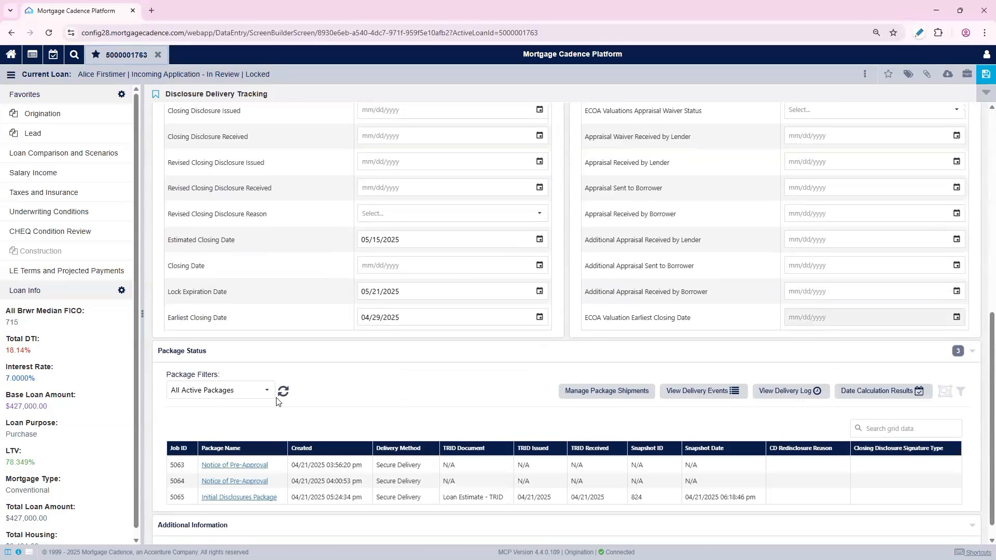
Filter the package status list to Secure Delivery and expand the Initial Disclosures Package to review each document's viewed and signed status
{"action": "left_click", "coordinate": [262, 390]}
{"action": "left_click", "coordinate": [202, 422]}
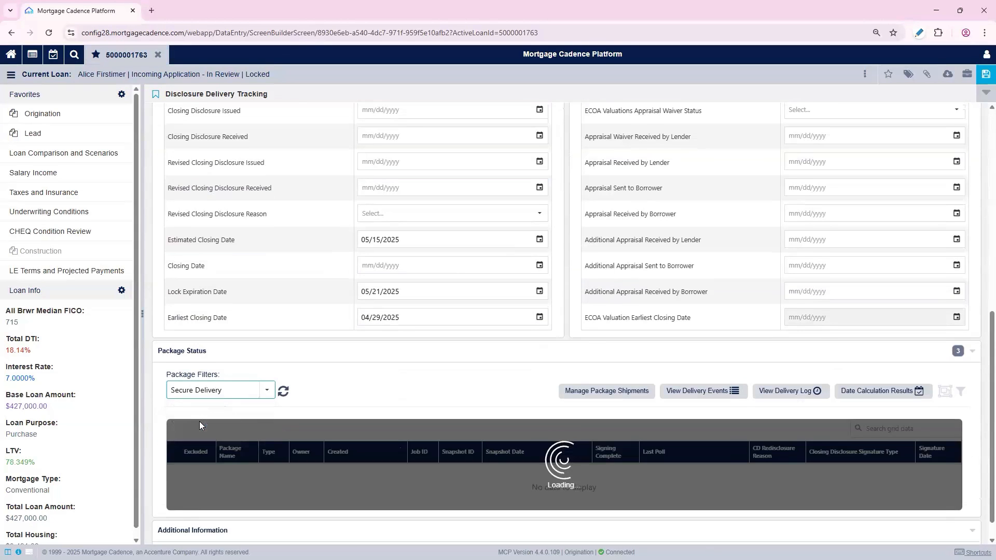
{"action": "scroll", "coordinate": [314, 390], "scroll_direction": "down", "scroll_amount": 2}
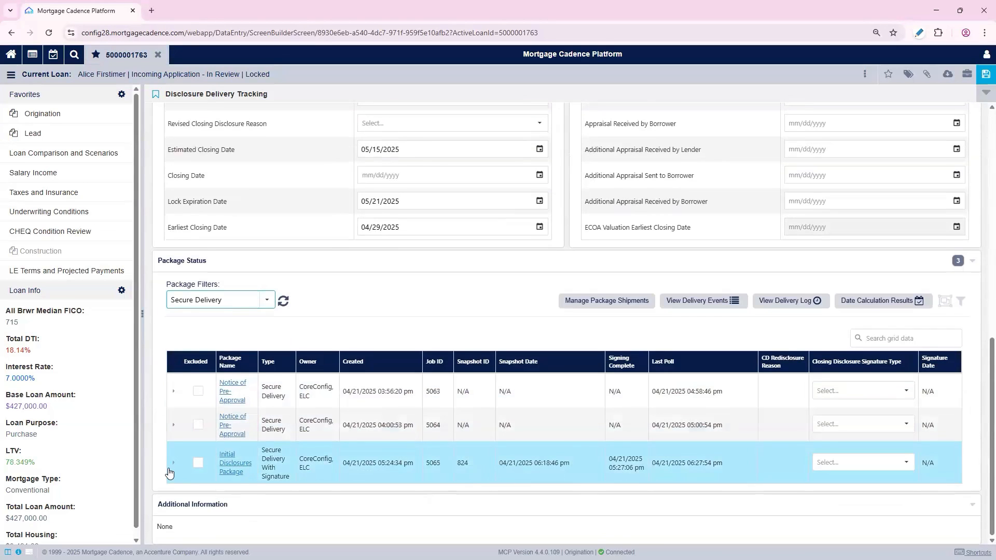
{"action": "left_click", "coordinate": [171, 467]}
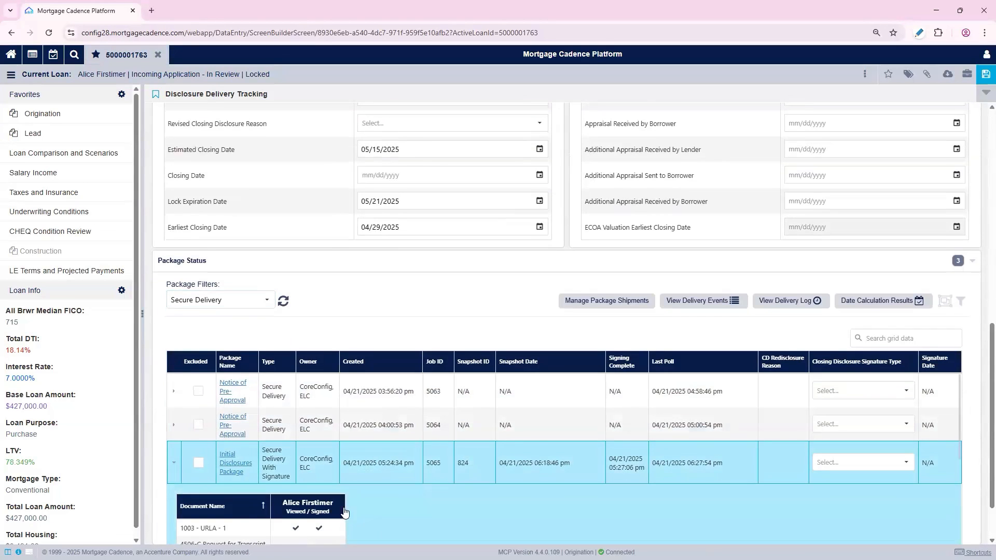
{"action": "scroll", "coordinate": [334, 444], "scroll_direction": "down", "scroll_amount": 2}
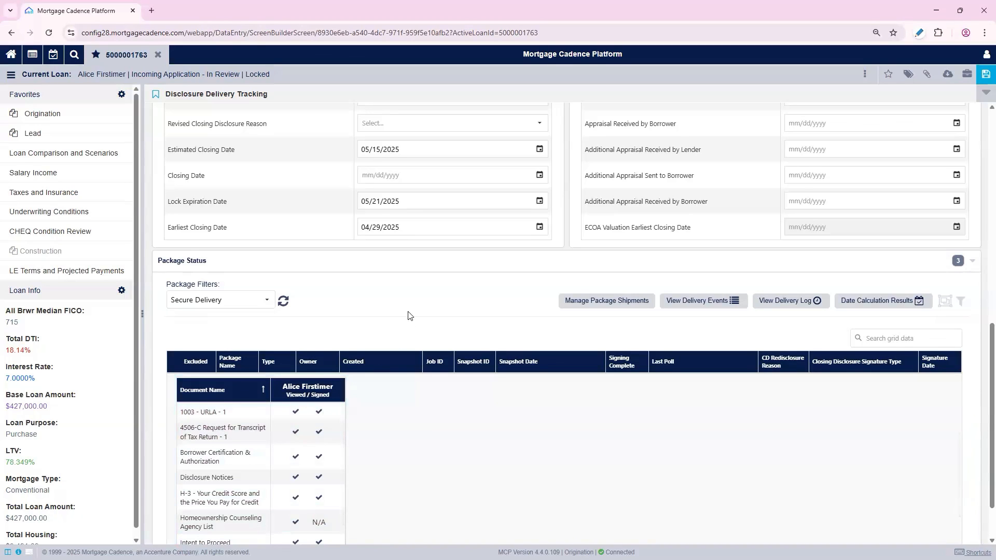
{"action": "scroll", "coordinate": [445, 329], "scroll_direction": "up", "scroll_amount": 10}
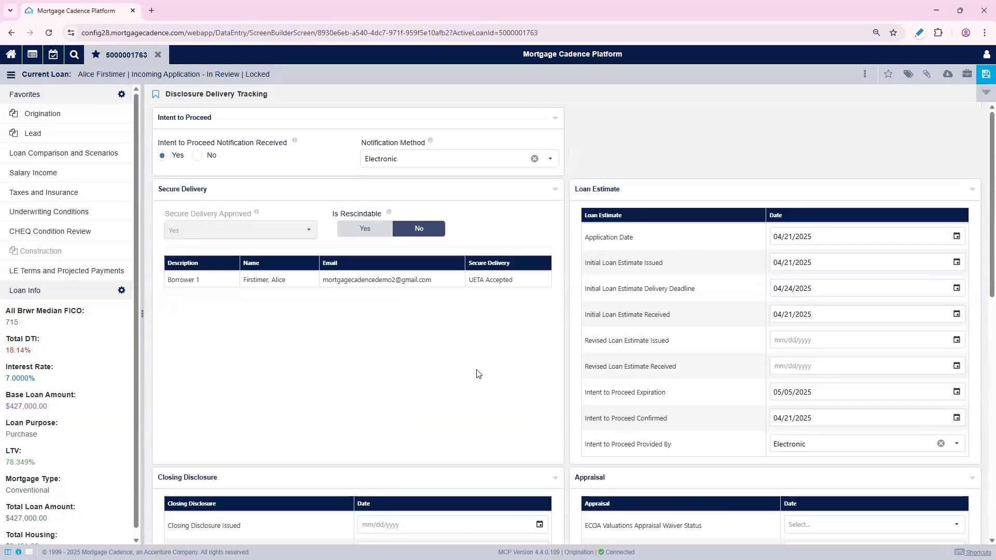
Run the Submit to Processing utility from the Origination loan utilities
{"action": "left_click", "coordinate": [964, 77]}
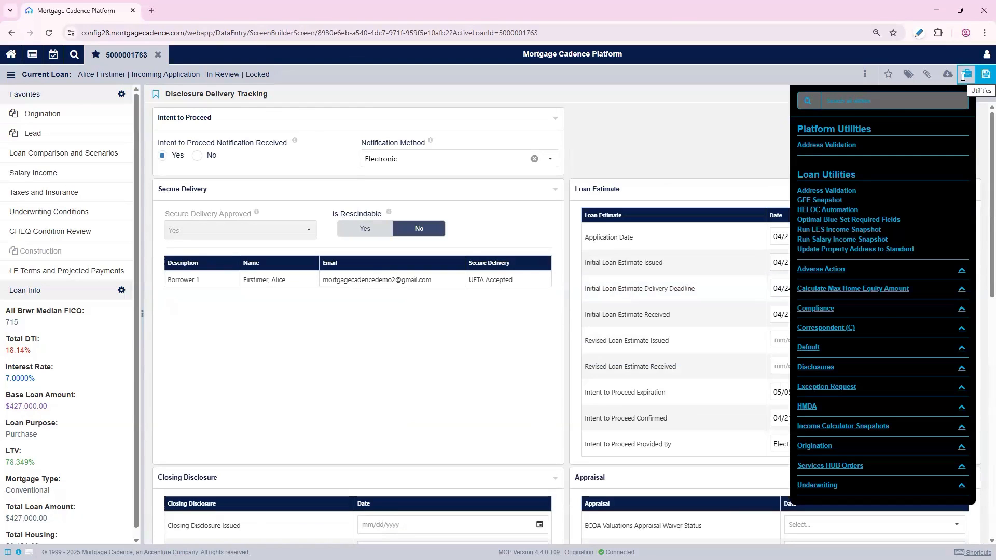
{"action": "left_click", "coordinate": [821, 446]}
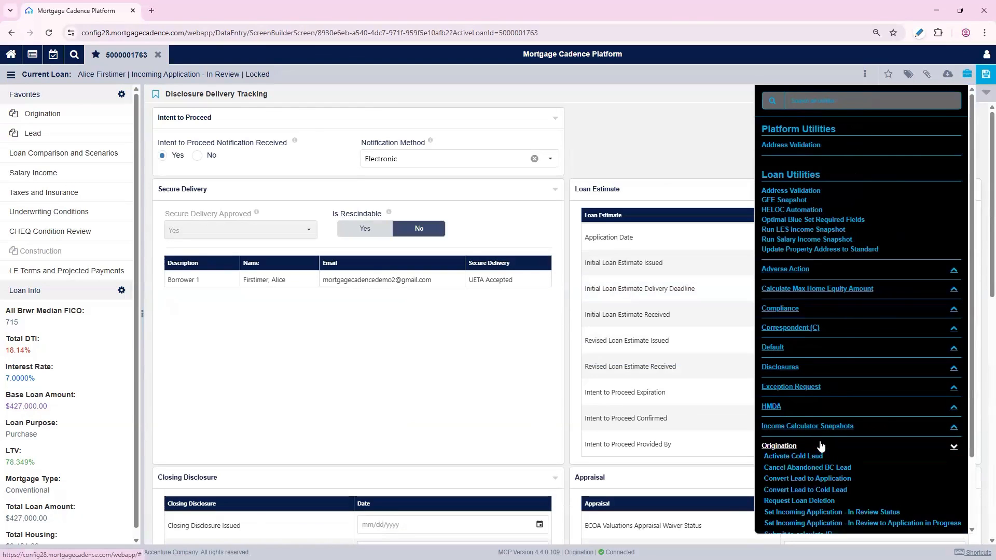
{"action": "scroll", "coordinate": [821, 462], "scroll_direction": "down", "scroll_amount": 2}
{"action": "left_click", "coordinate": [823, 472]}
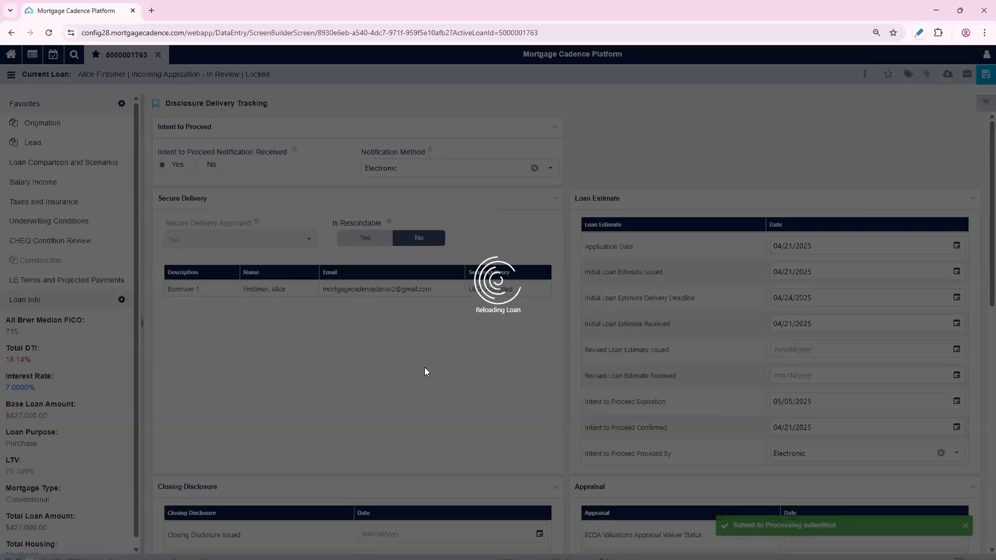